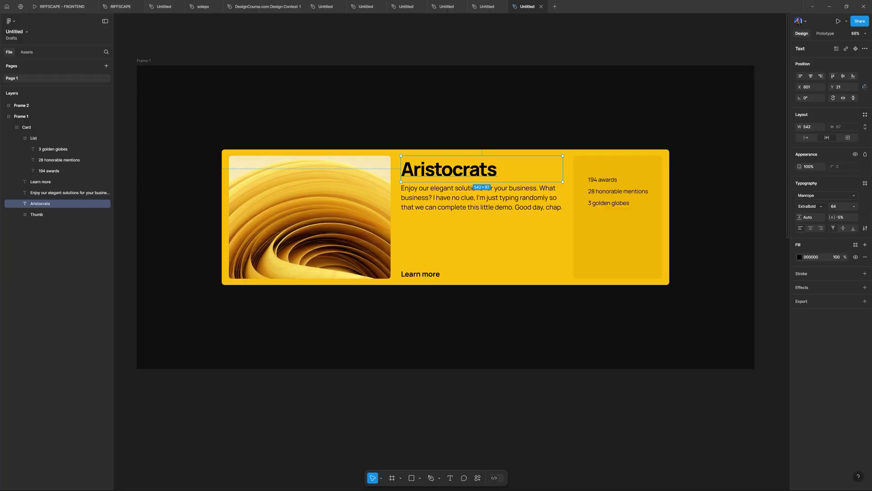
# Click through the Card, List panel and its text and Thumb layers to inspect the structure
pyautogui.click(478, 101)
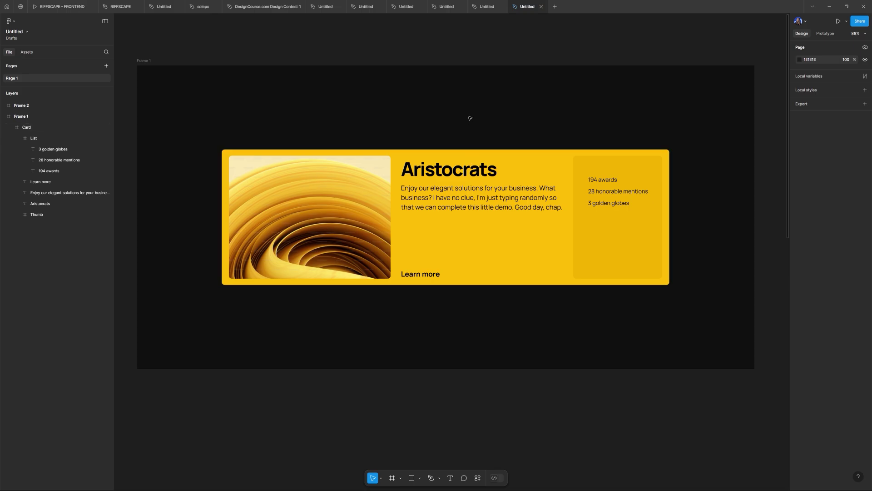
pyautogui.scroll(-5, 470, 118)
pyautogui.scroll(4, 462, 132)
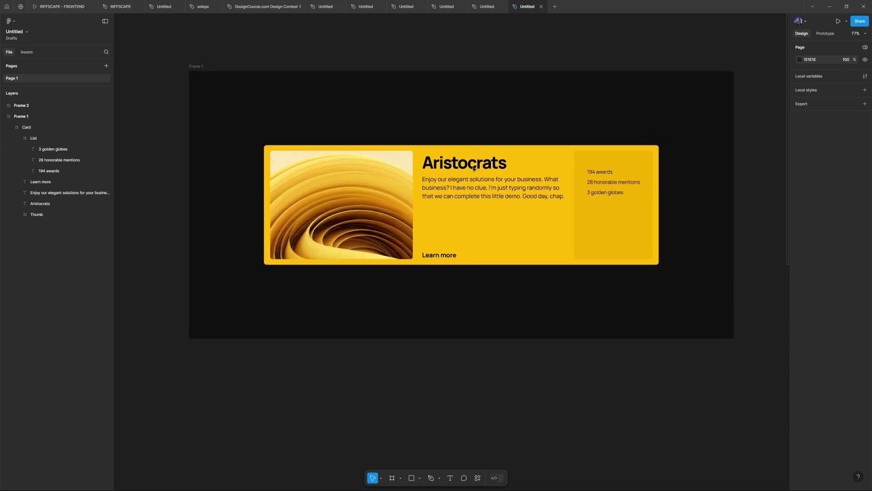
pyautogui.click(501, 192)
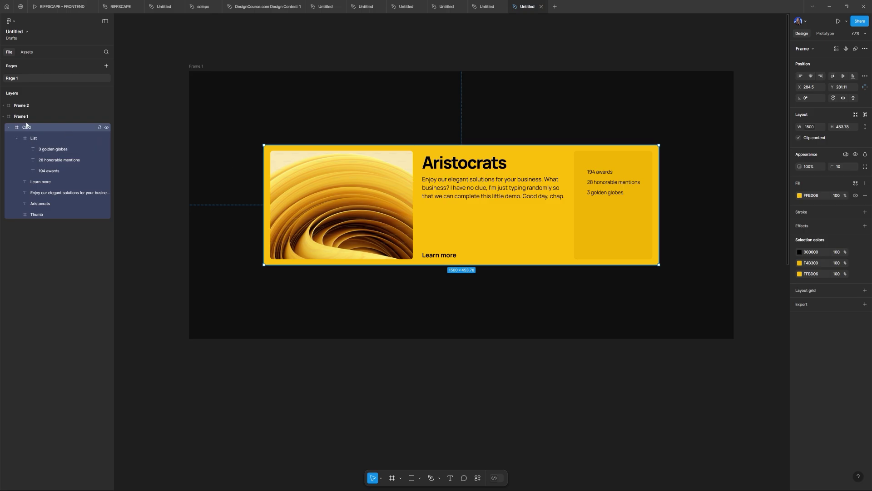
pyautogui.moveTo(463, 205)
pyautogui.mouseDown()
pyautogui.moveTo(502, 249)
pyautogui.moveTo(464, 205)
pyautogui.mouseUp()
pyautogui.click(59, 143)
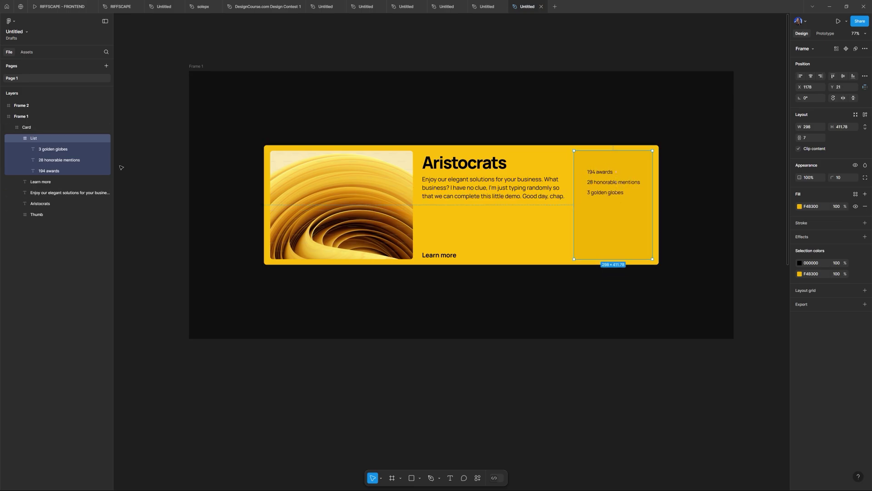
pyautogui.click(601, 184)
pyautogui.click(602, 192)
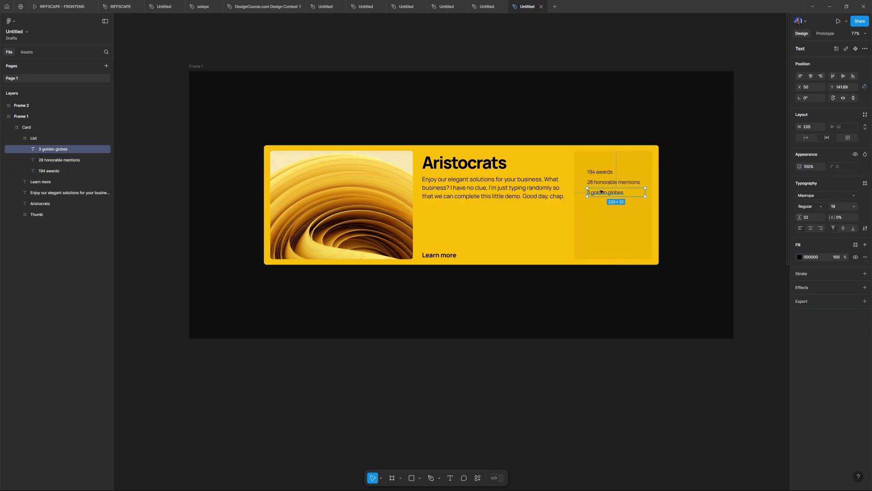
pyautogui.click(41, 182)
pyautogui.click(44, 195)
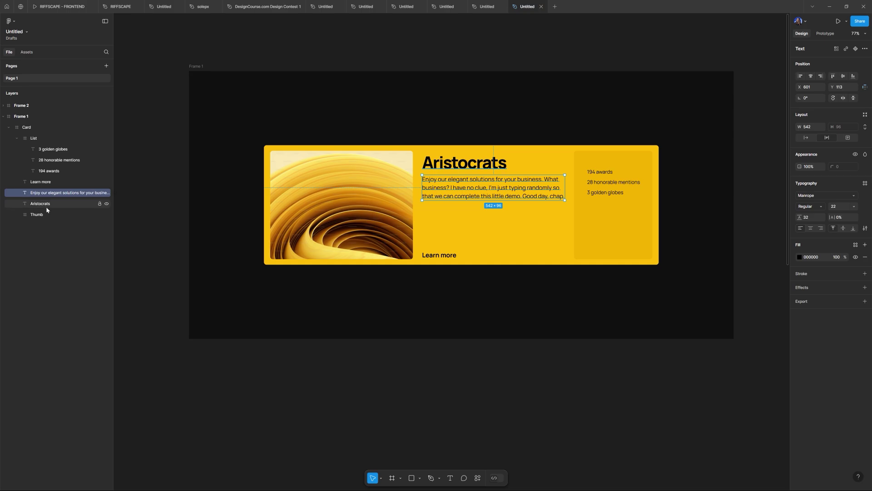
pyautogui.click(43, 204)
pyautogui.click(43, 214)
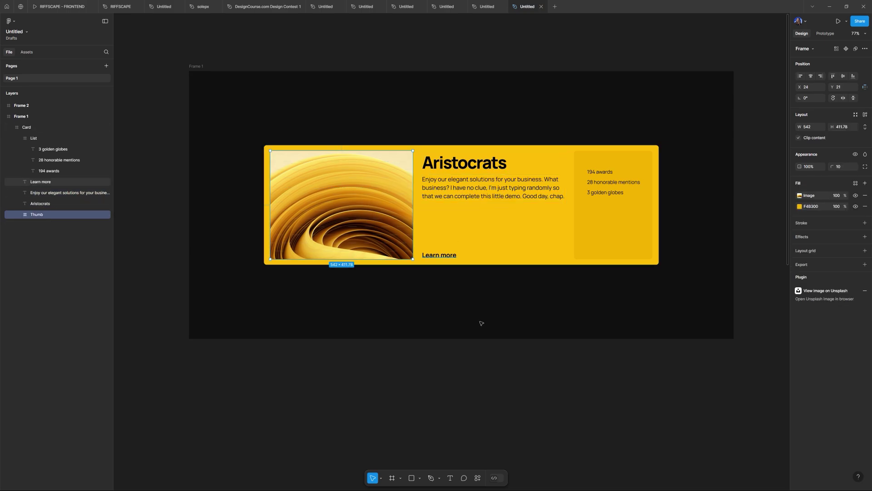
pyautogui.click(520, 253)
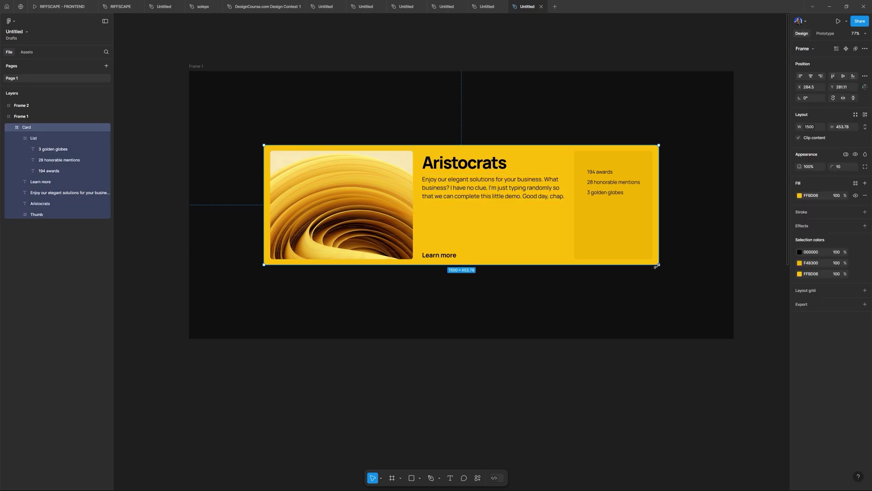
# Test-resize the Card frame, then undo the resize
pyautogui.moveTo(658, 264); pyautogui.dragTo(576, 245)
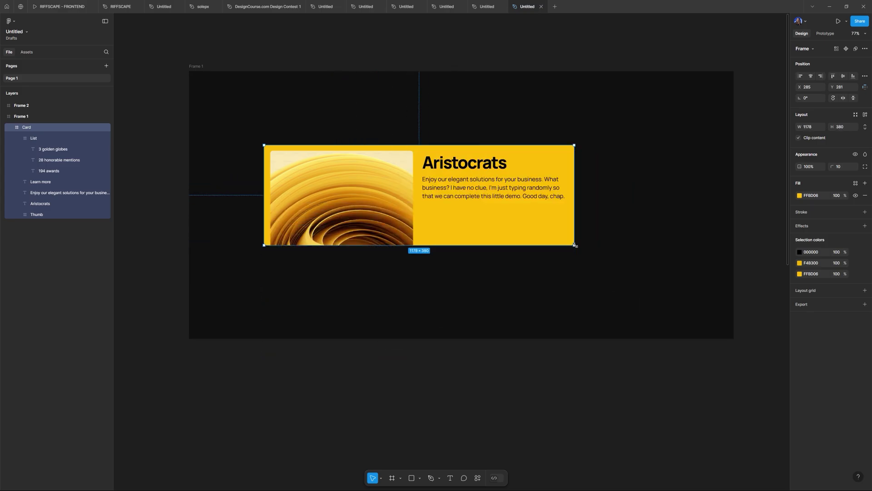
pyautogui.hotkey('ctrl', 'z')
pyautogui.click(588, 286)
pyautogui.scroll(-1, 570, 277)
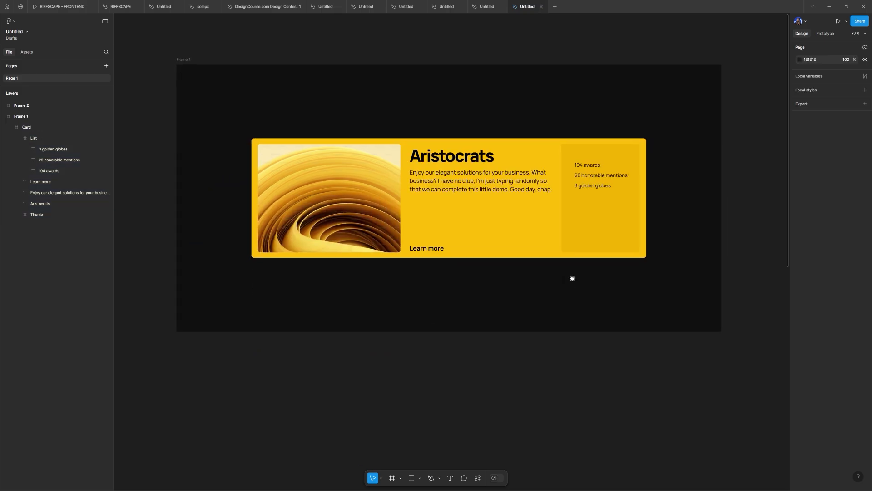
pyautogui.click(501, 210)
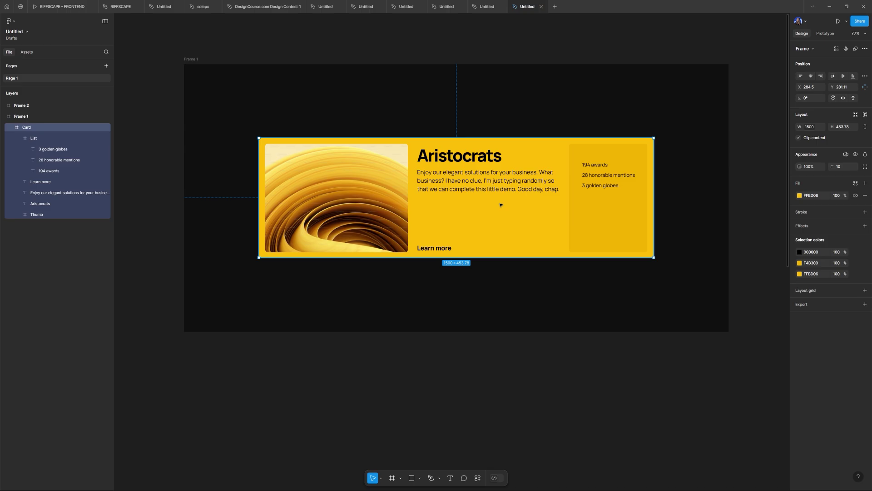
# Wrap the 194 awards, 28 honorable mentions and 3 golden globes lines in auto layout, then auto-layout List
pyautogui.doubleClick(603, 169)
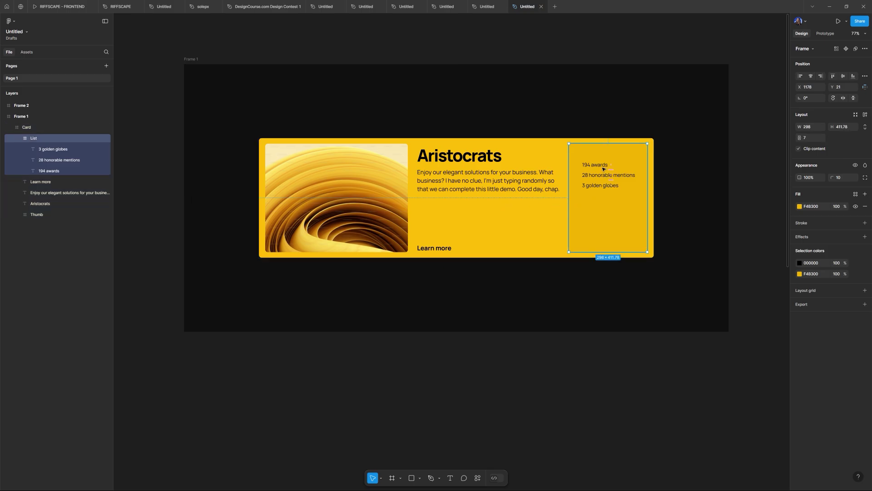
pyautogui.doubleClick(604, 168)
pyautogui.keyDown('shift'); pyautogui.click(598, 176); pyautogui.keyUp('shift')
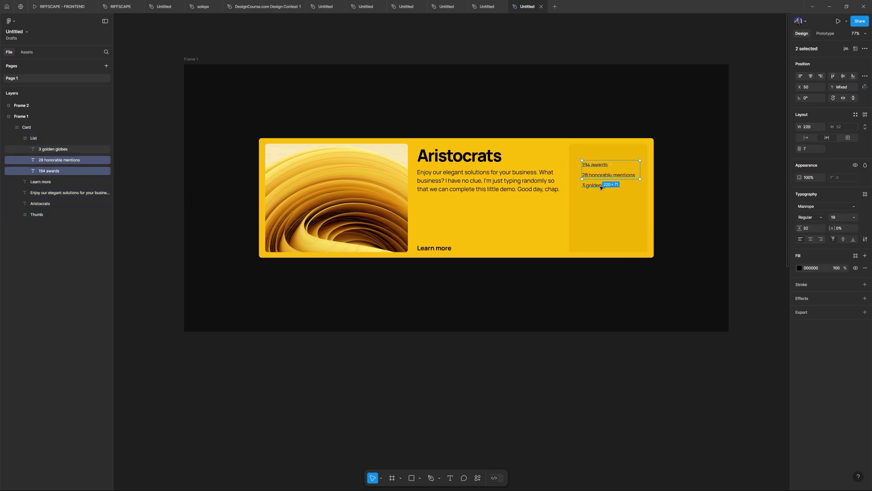
pyautogui.keyDown('shift'); pyautogui.click(601, 185); pyautogui.keyUp('shift')
pyautogui.scroll(5, 620, 177)
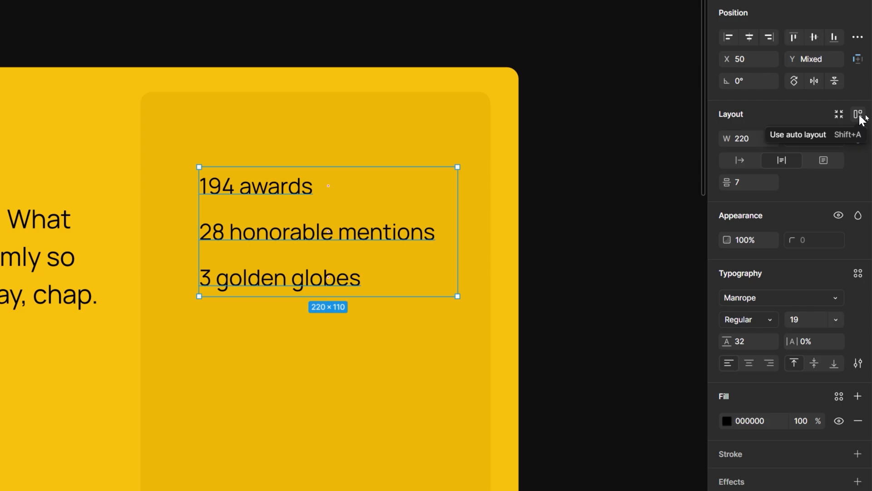
pyautogui.click(861, 117)
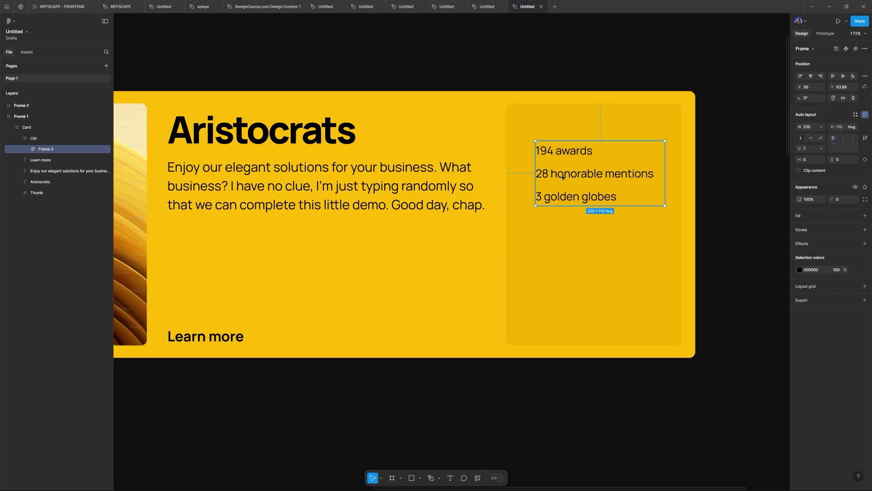
pyautogui.click(596, 136)
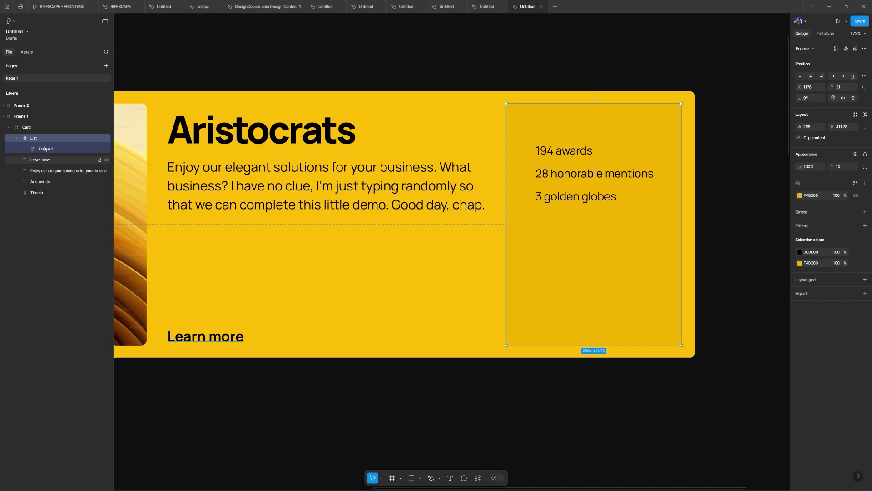
pyautogui.click(865, 115)
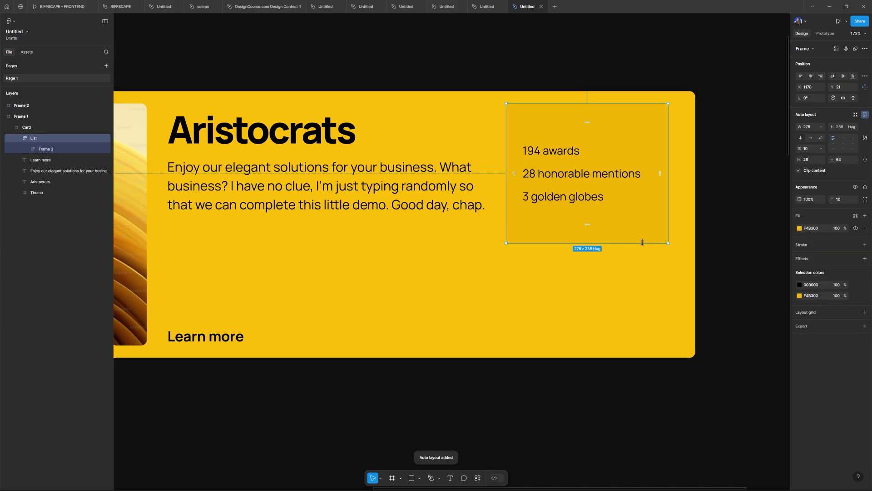
# Try different selections of the Aristocrats title, description paragraph and Learn more text
pyautogui.hscroll(-3, 455, 245)
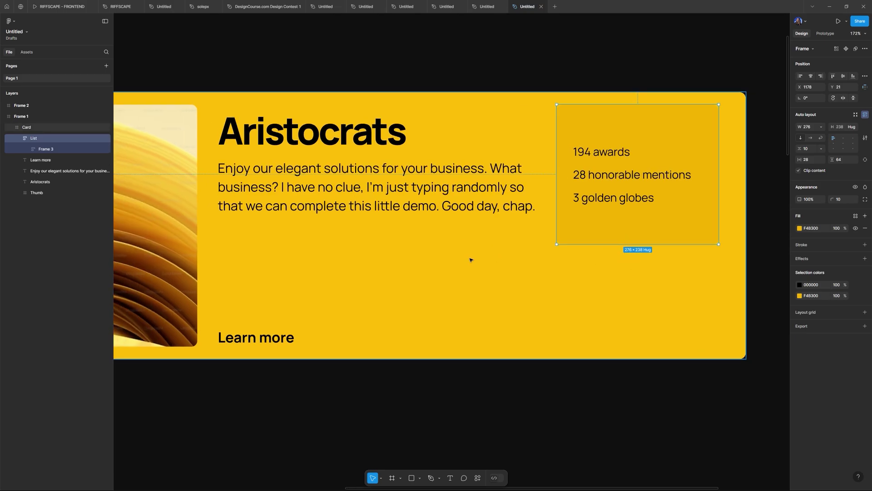
pyautogui.hscroll(-4, 454, 234)
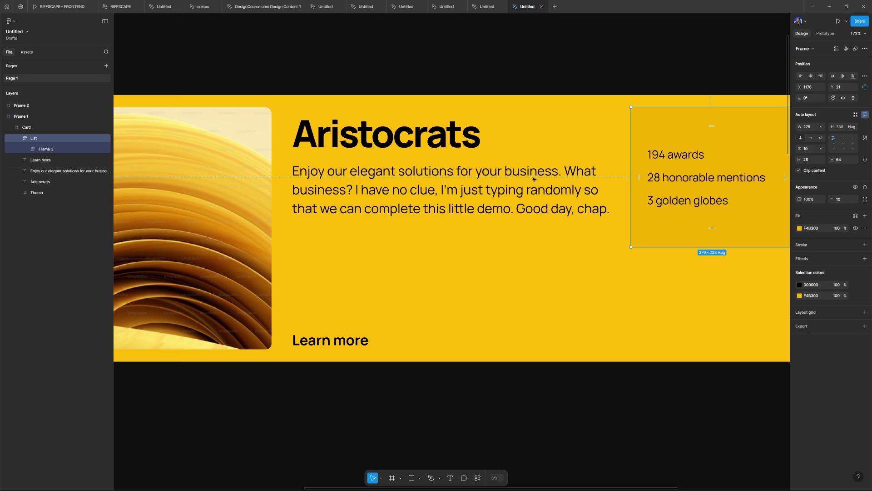
pyautogui.click(376, 139)
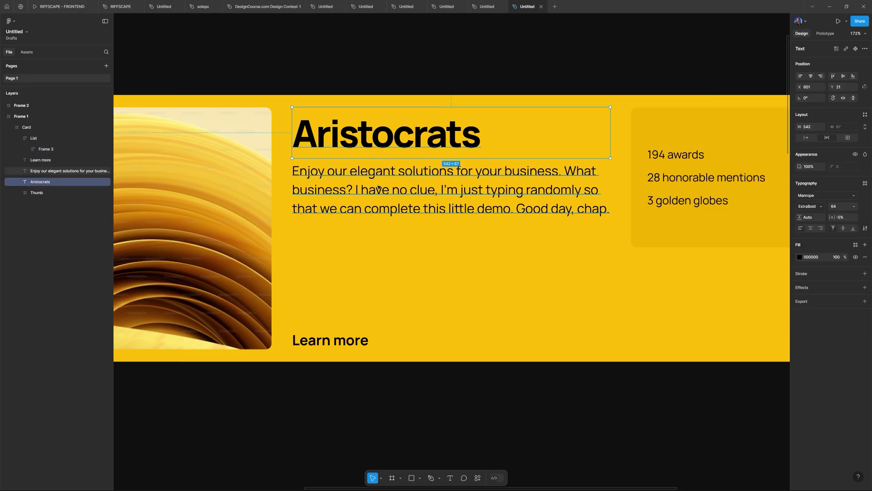
pyautogui.keyDown('shift'); pyautogui.click(406, 190); pyautogui.keyUp('shift')
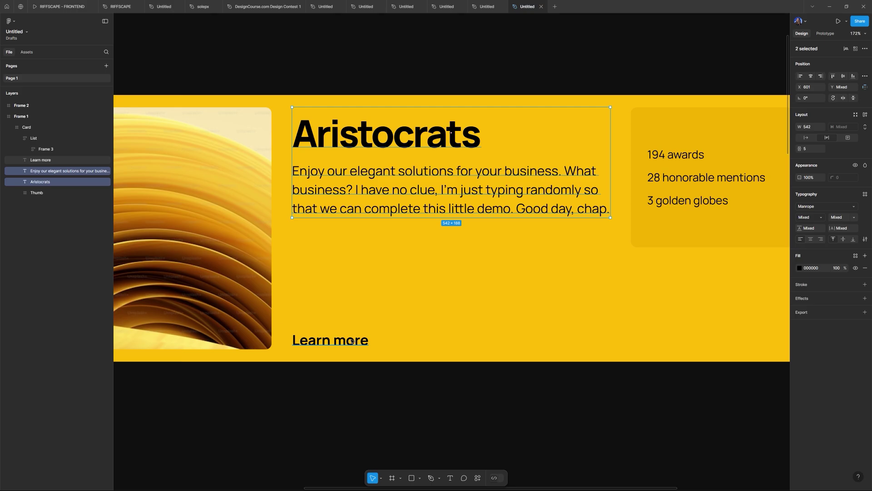
pyautogui.click(334, 340)
pyautogui.click(428, 203)
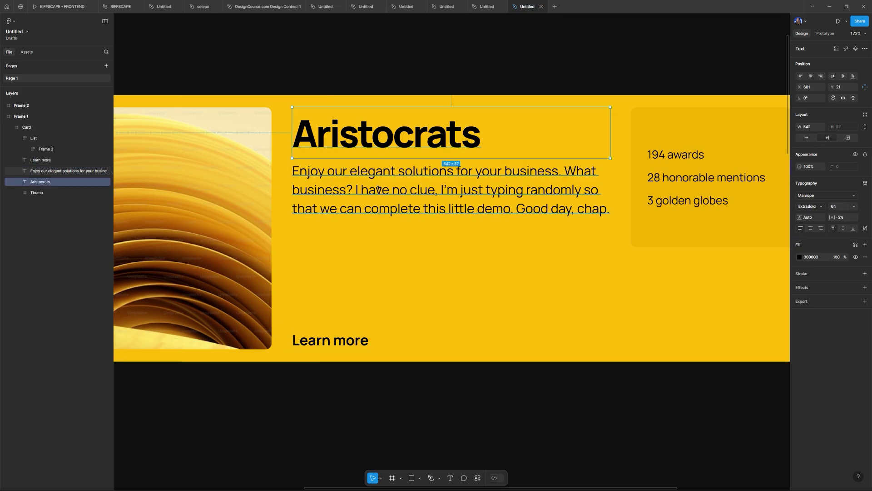
pyautogui.click(349, 338)
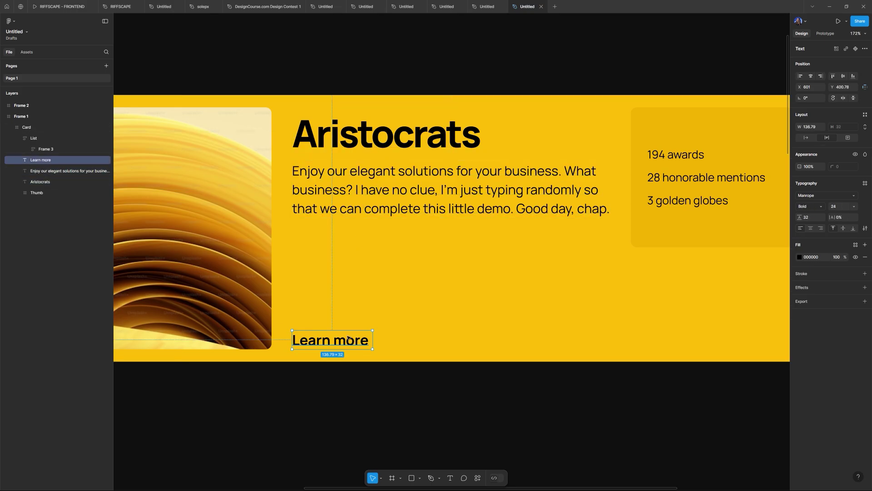
pyautogui.click(386, 150)
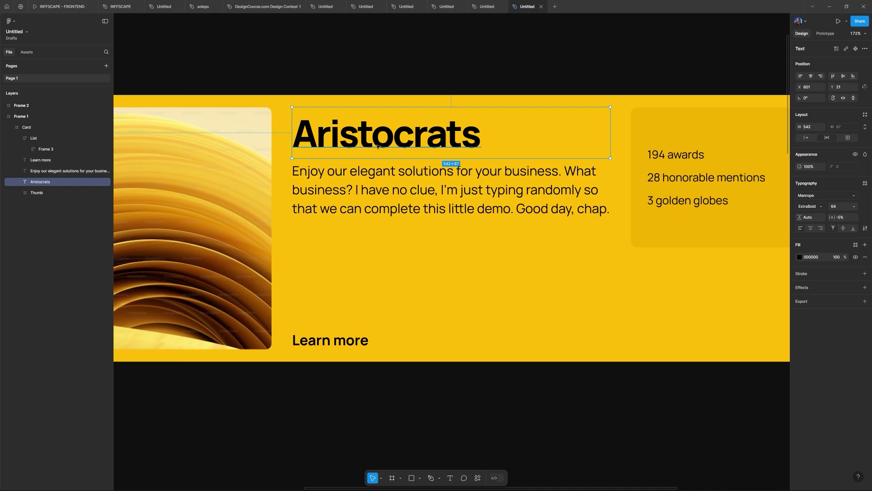
pyautogui.keyDown('shift'); pyautogui.click(387, 180); pyautogui.keyUp('shift')
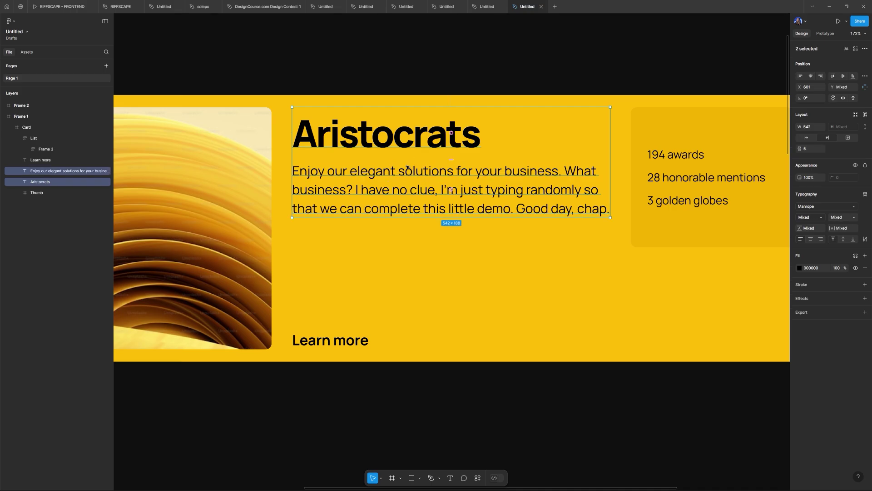
pyautogui.keyDown('shift'); pyautogui.click(452, 133); pyautogui.keyUp('shift')
pyautogui.keyDown('shift'); pyautogui.click(455, 190); pyautogui.keyUp('shift')
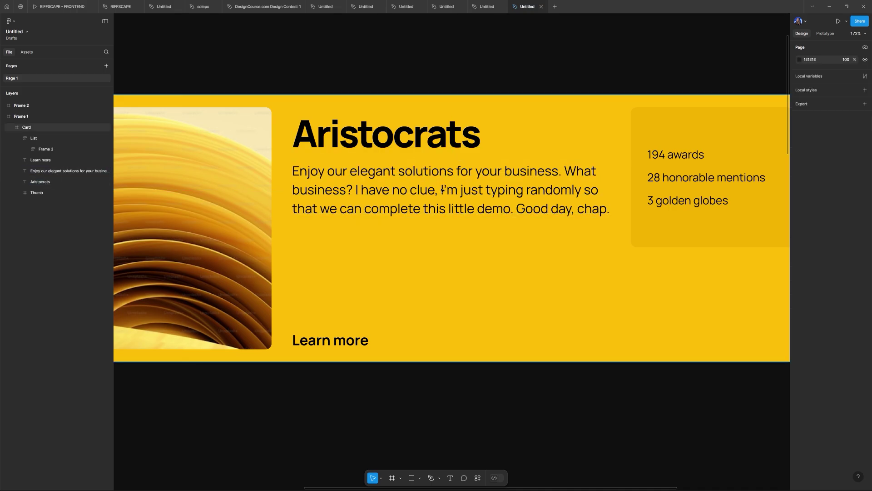
# Reselect the card's texts, then make the Card taller, to 555 high
pyautogui.click(467, 190)
pyautogui.click(467, 190)
pyautogui.keyDown('shift'); pyautogui.click(350, 145); pyautogui.keyUp('shift')
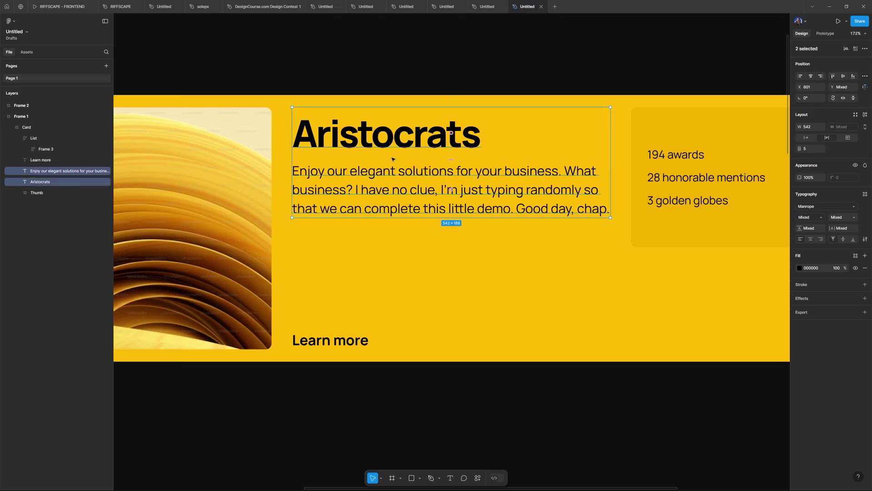
pyautogui.click(411, 84)
pyautogui.click(336, 343)
pyautogui.click(342, 345)
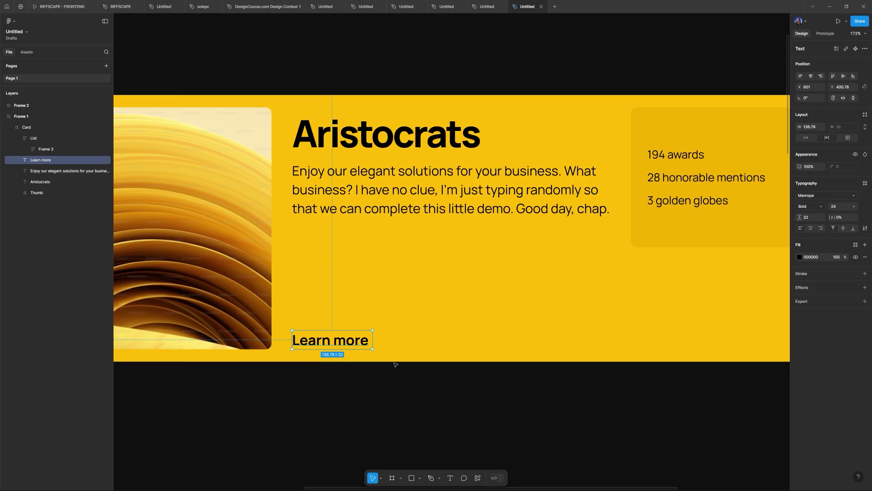
pyautogui.click(472, 344)
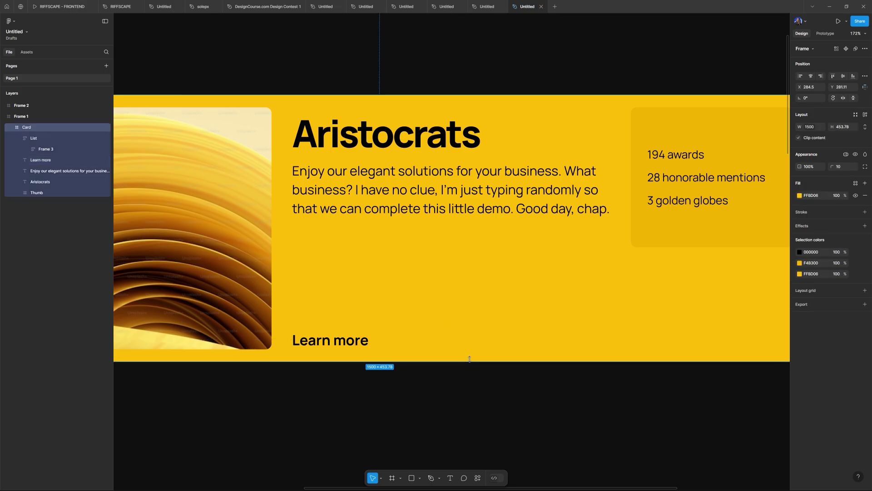
pyautogui.moveTo(472, 361); pyautogui.dragTo(415, 362)
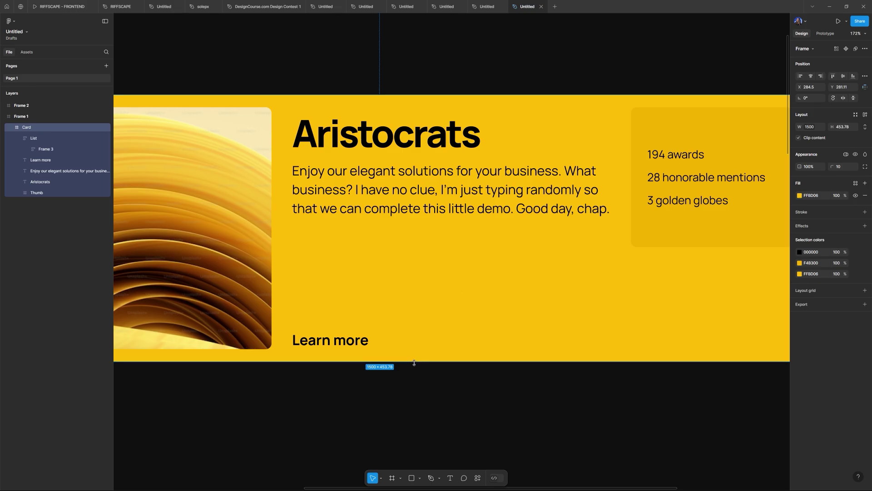
# Select the Aristocrats heading, description and Learn more and wrap them in a vertical auto-layout frame
pyautogui.click(363, 200)
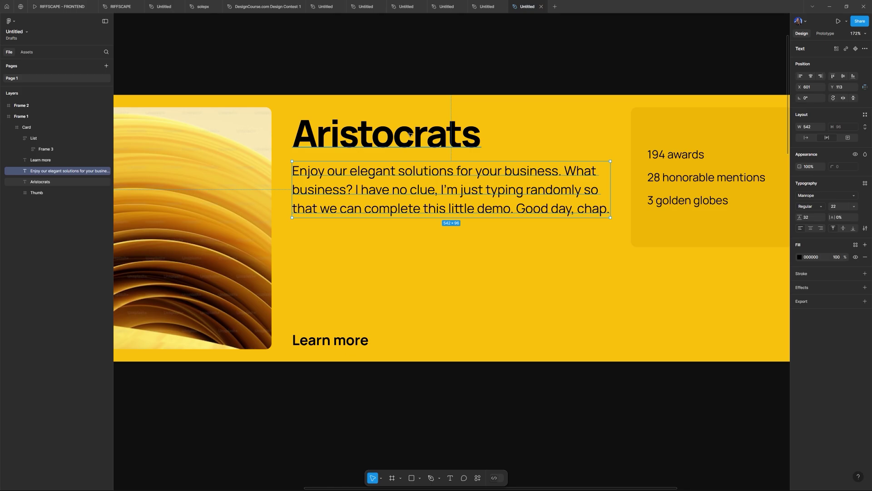
pyautogui.click(397, 143)
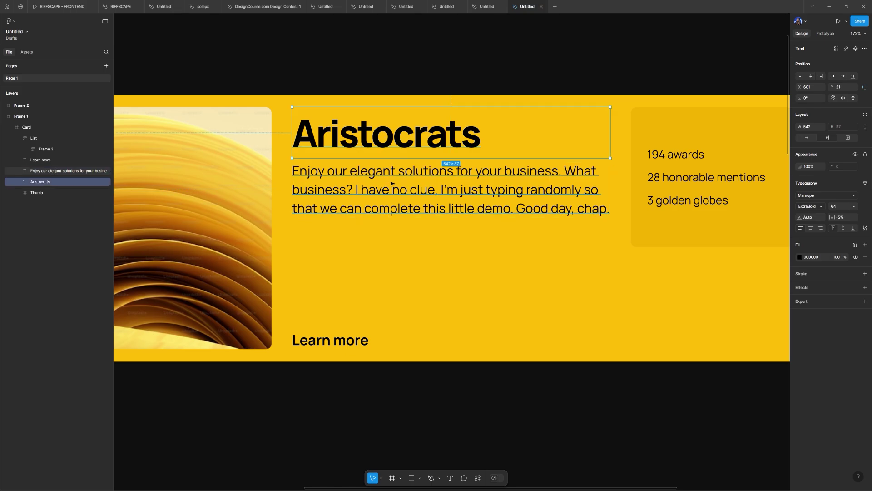
pyautogui.keyDown('shift'); pyautogui.click(399, 195); pyautogui.keyUp('shift')
pyautogui.keyDown('shift'); pyautogui.click(352, 339); pyautogui.keyUp('shift')
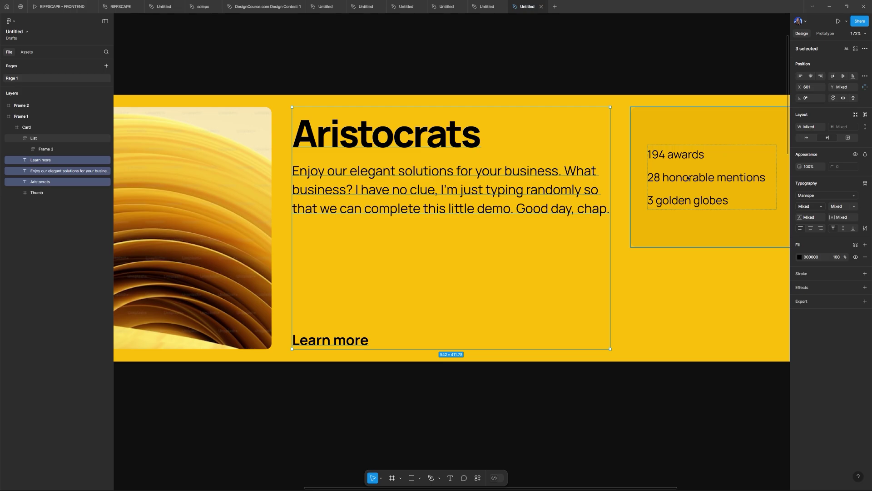
pyautogui.click(865, 114)
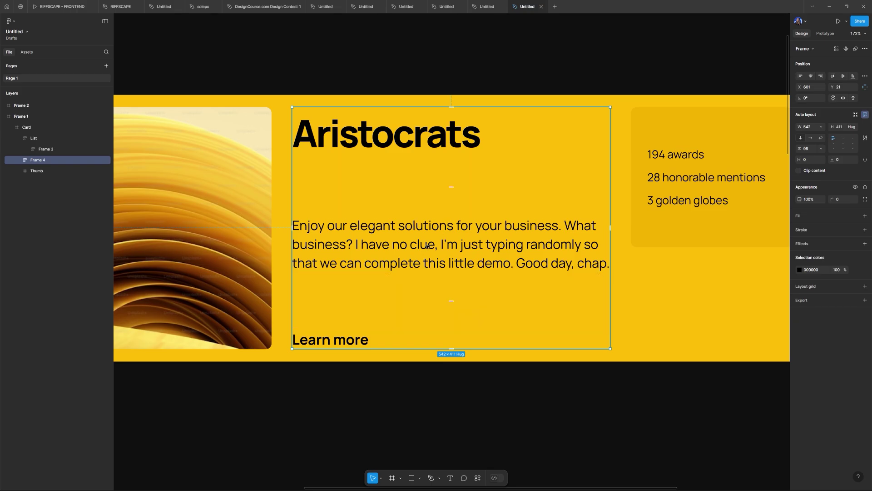
# Undo the wrap and put only the heading and description in an auto-layout Frame 4
pyautogui.hotkey('ctrl', 'z')
pyautogui.click(398, 187)
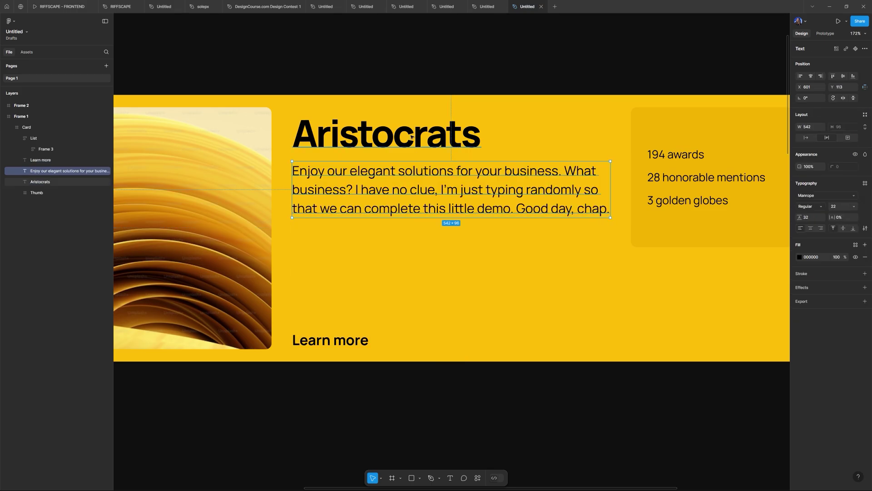
pyautogui.keyDown('shift'); pyautogui.click(417, 156); pyautogui.keyUp('shift')
pyautogui.click(865, 116)
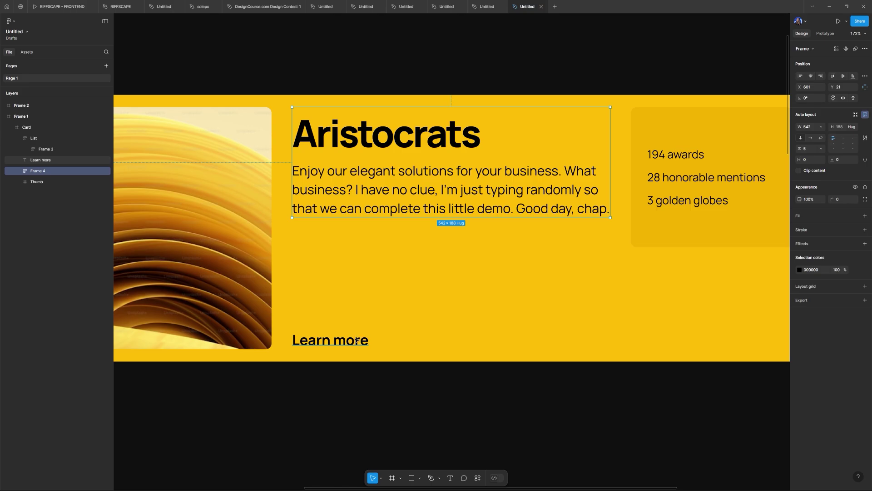
# Wrap Frame 4 and Learn more together in outer auto-layout Frame 5, keeping the original spacing
pyautogui.keyDown('shift'); pyautogui.click(362, 340); pyautogui.keyUp('shift')
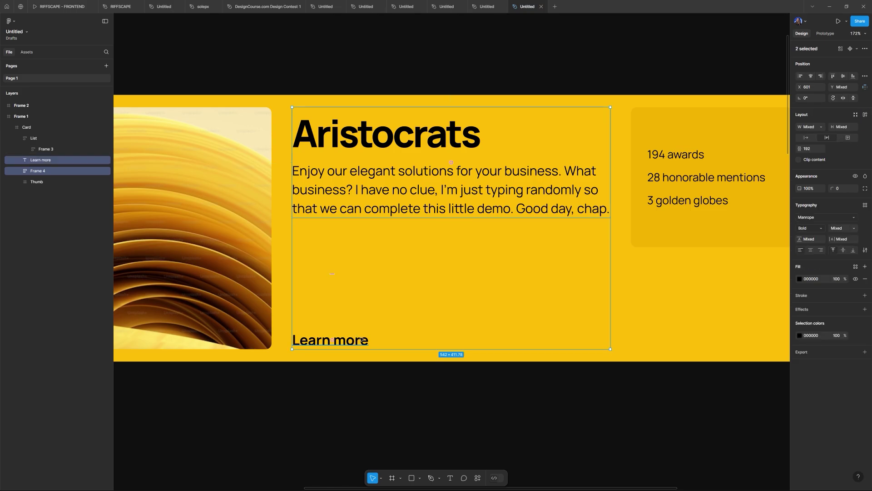
pyautogui.click(865, 115)
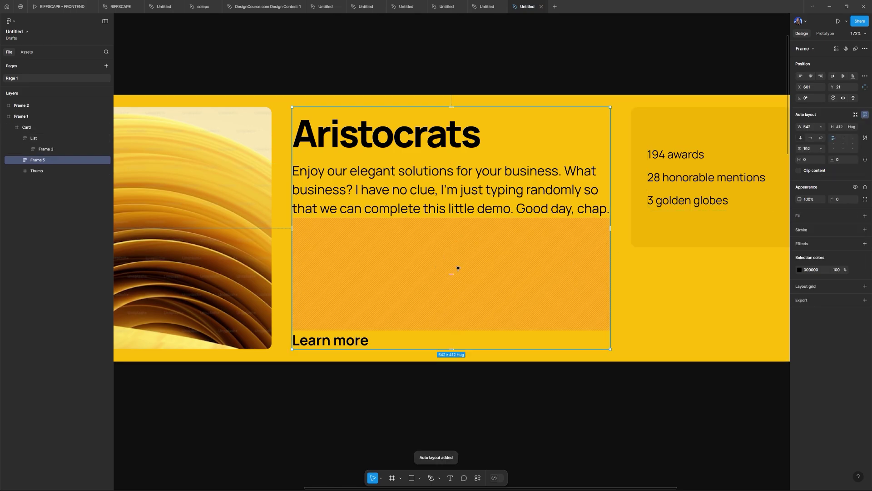
pyautogui.moveTo(456, 269); pyautogui.dragTo(457, 248)
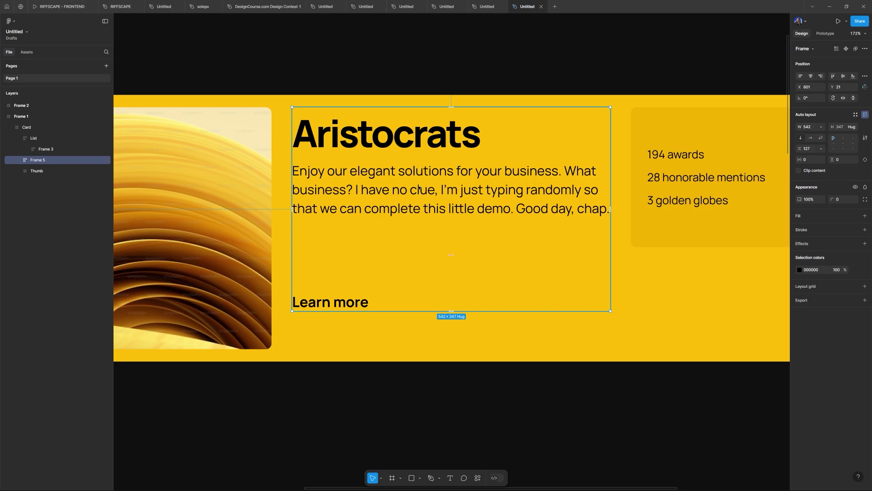
pyautogui.hotkey('ctrl', 'z')
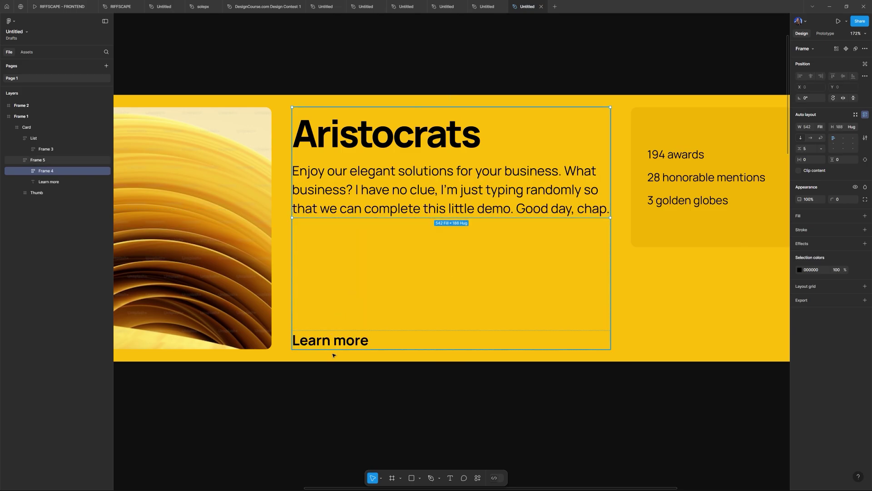
# Inspect the card's contents, selecting the Thumb image and the outer Frame 1
pyautogui.click(434, 371)
pyautogui.scroll(-1, 443, 252)
pyautogui.hscroll(-1, 443, 252)
pyautogui.keyDown('ctrl'); pyautogui.scroll(-3, 443, 252); pyautogui.keyUp('ctrl')
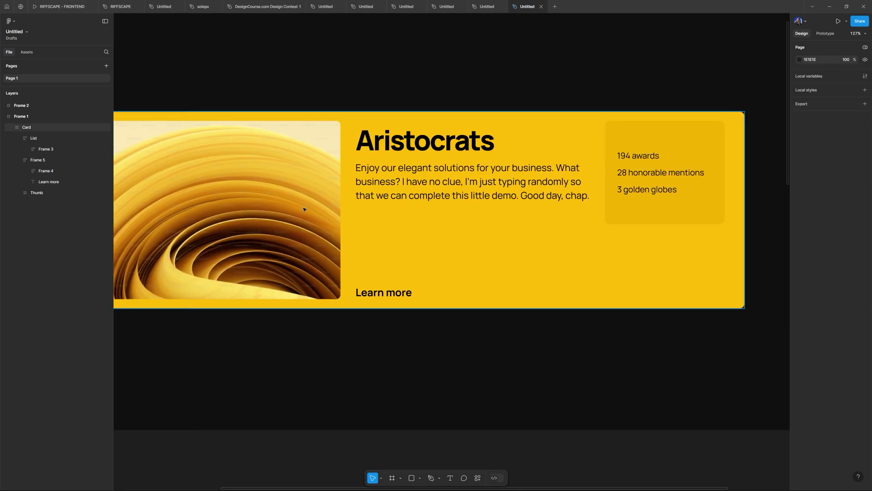
pyautogui.hscroll(-2, 335, 202)
pyautogui.click(352, 175)
pyautogui.click(351, 176)
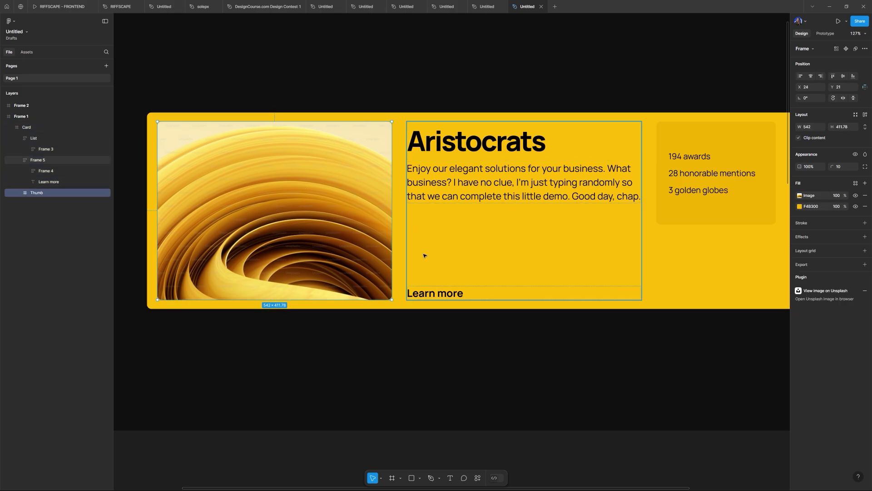
pyautogui.click(22, 116)
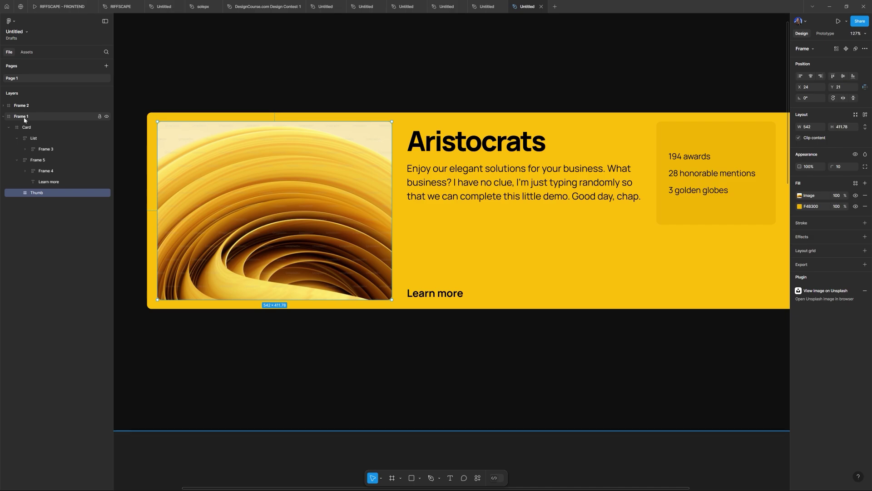
# Collapse the List and Frame 5 layers and rename Frame 5 to 'Middle'
pyautogui.click(24, 130)
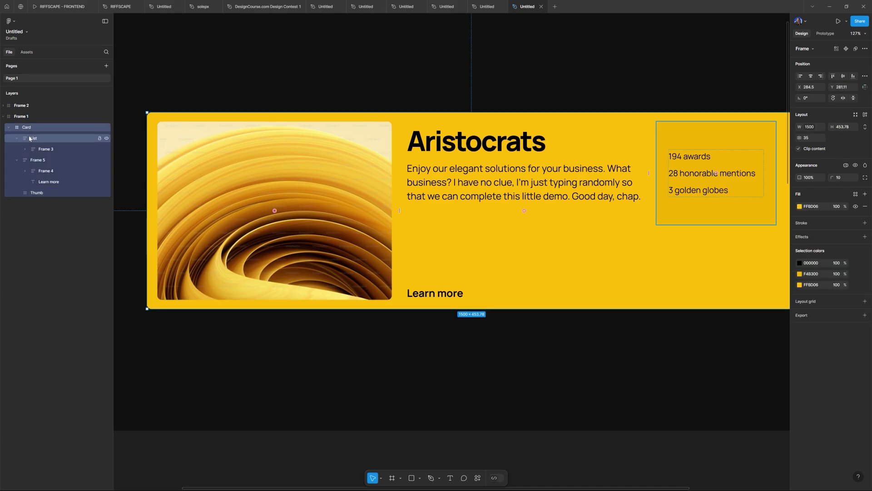
pyautogui.click(17, 138)
pyautogui.click(17, 149)
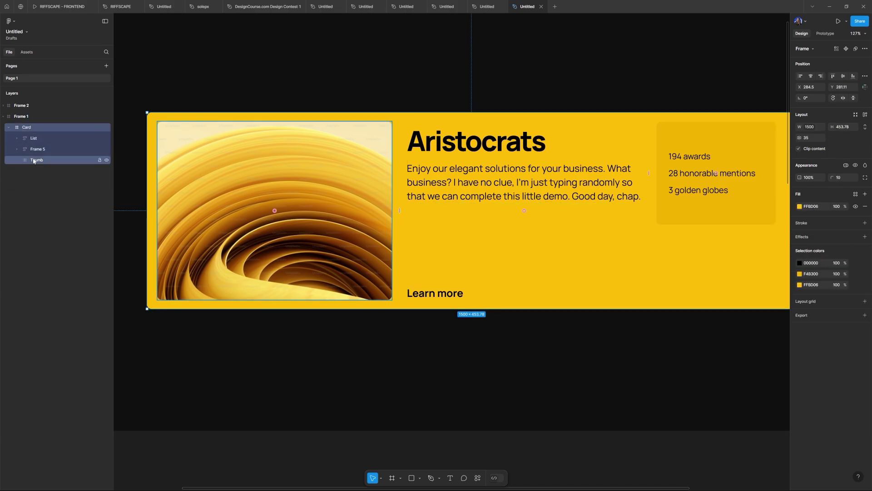
pyautogui.click(37, 138)
pyautogui.click(43, 150)
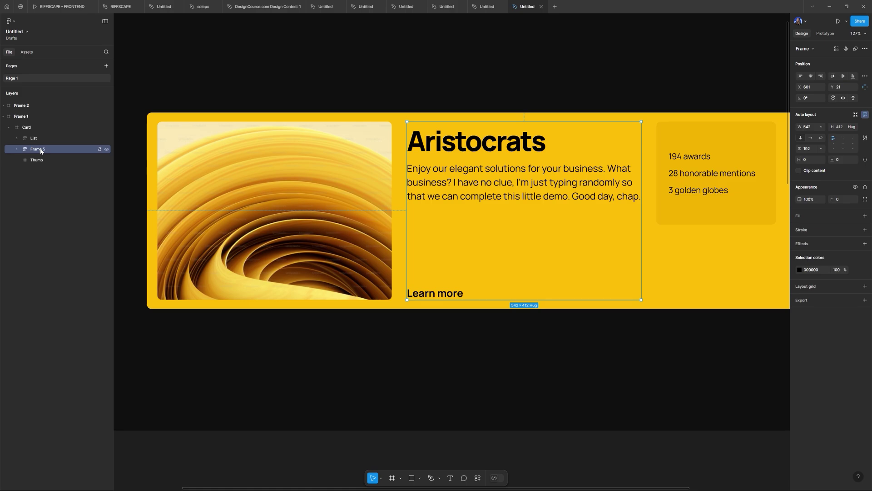
pyautogui.doubleClick(40, 149)
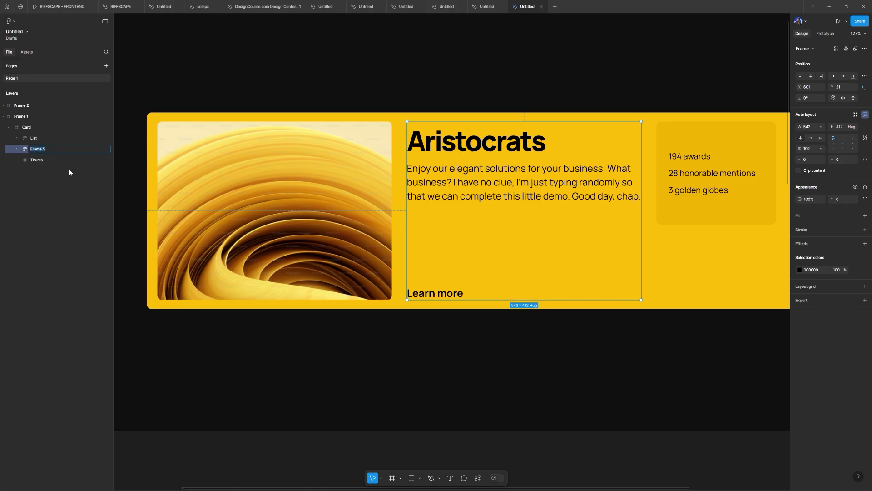
pyautogui.write('Middle')
pyautogui.press('Return')
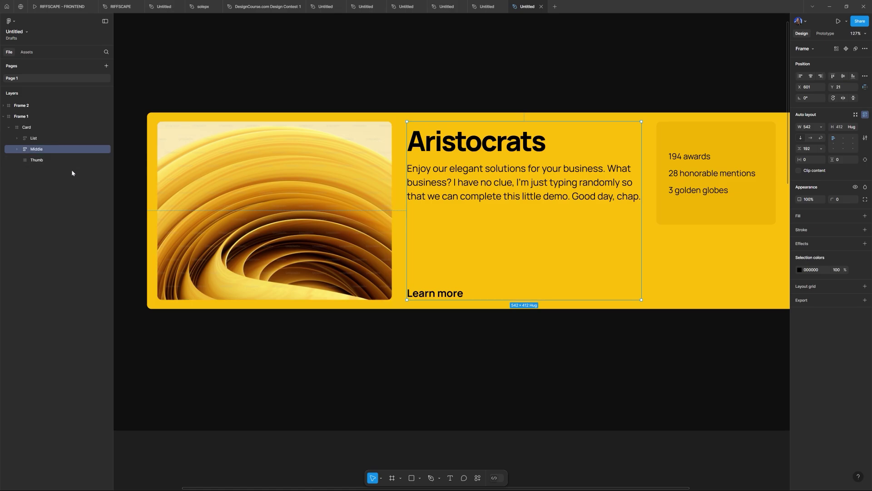
# Give the Card horizontal auto layout hugging Thumb, Middle and List at 1478×454; undo a test resize
pyautogui.click(67, 160)
pyautogui.click(29, 128)
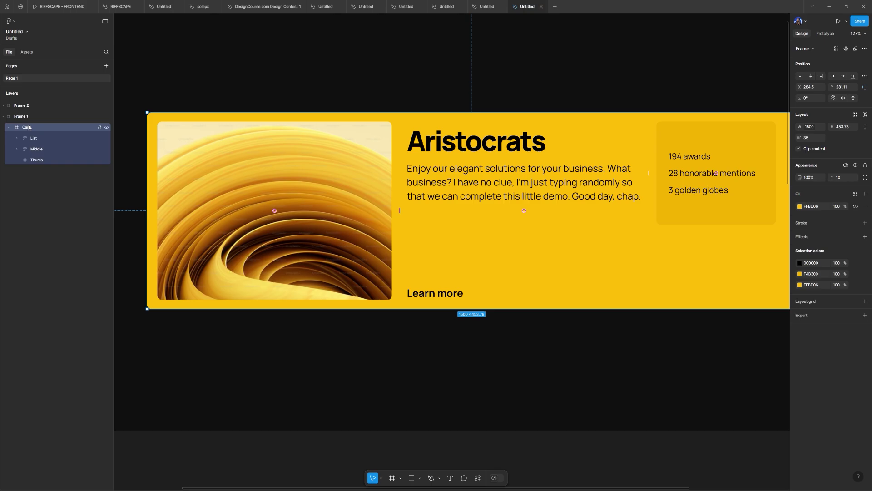
pyautogui.click(28, 117)
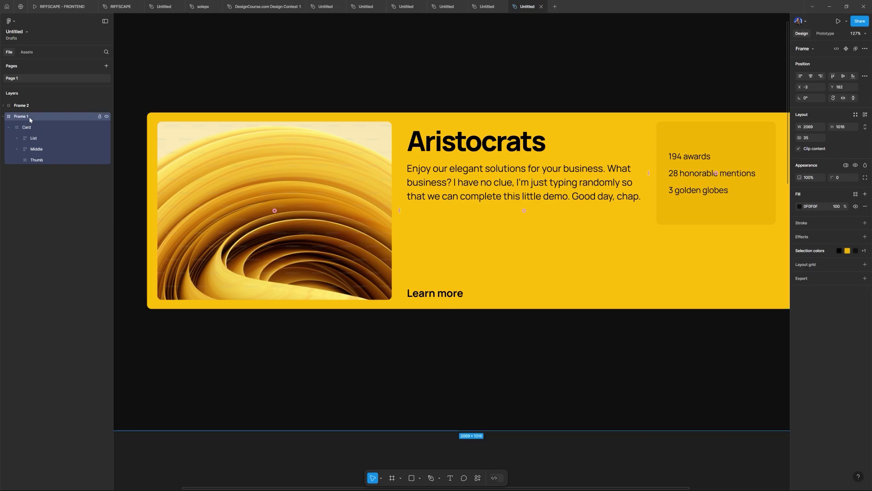
pyautogui.hotkey('shift', '2')
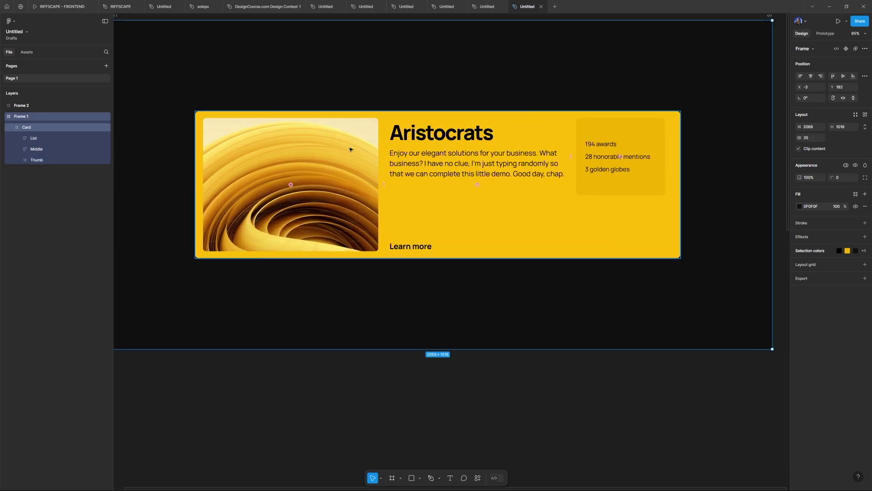
pyautogui.click(349, 149)
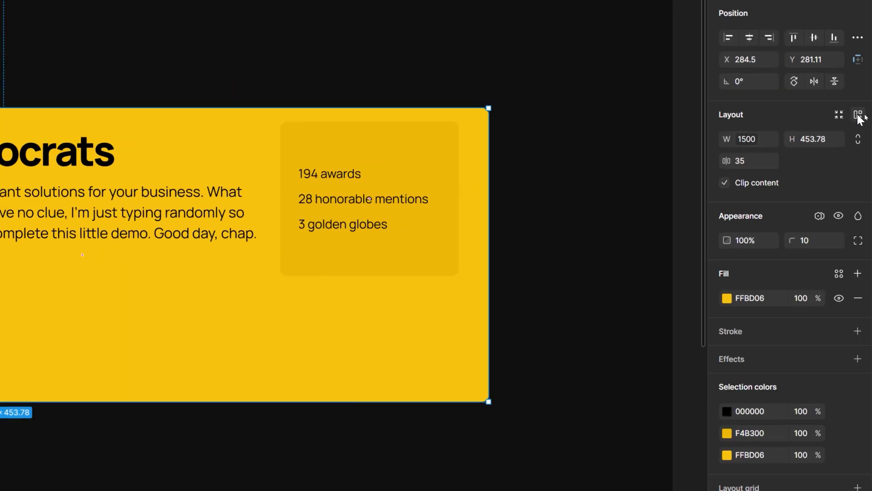
pyautogui.click(859, 115)
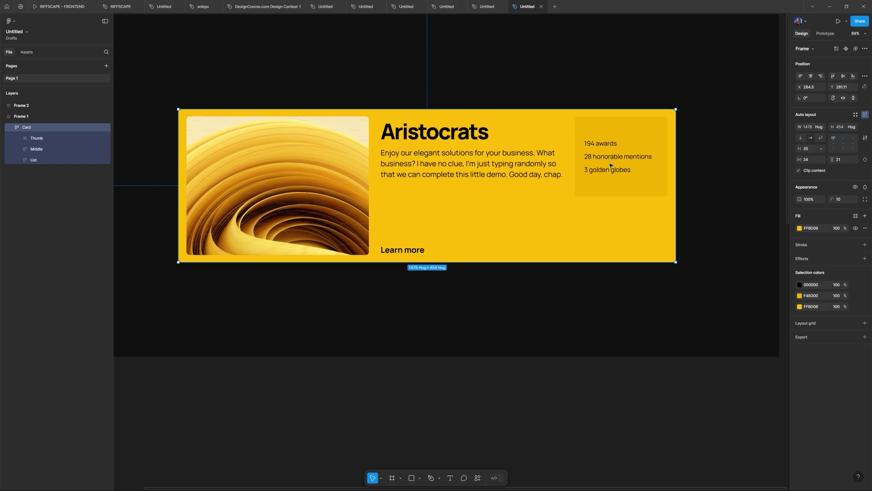
pyautogui.scroll(1, 513, 190)
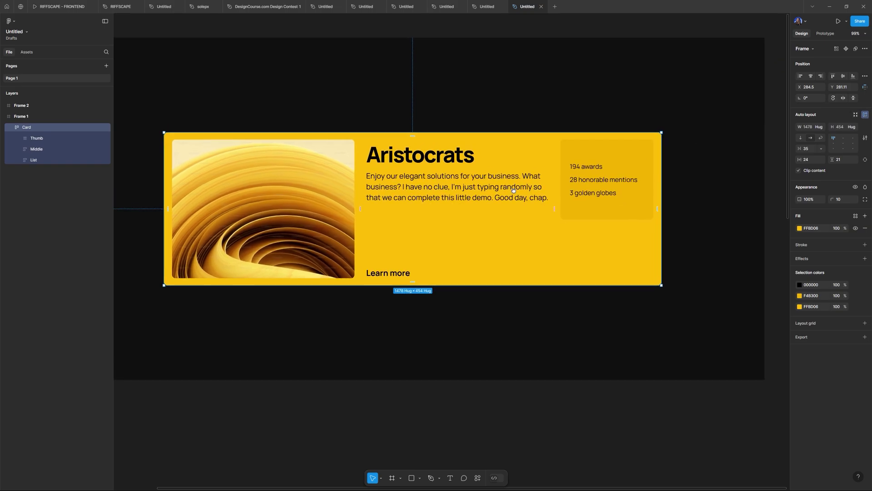
pyautogui.hscroll(-1, 514, 190)
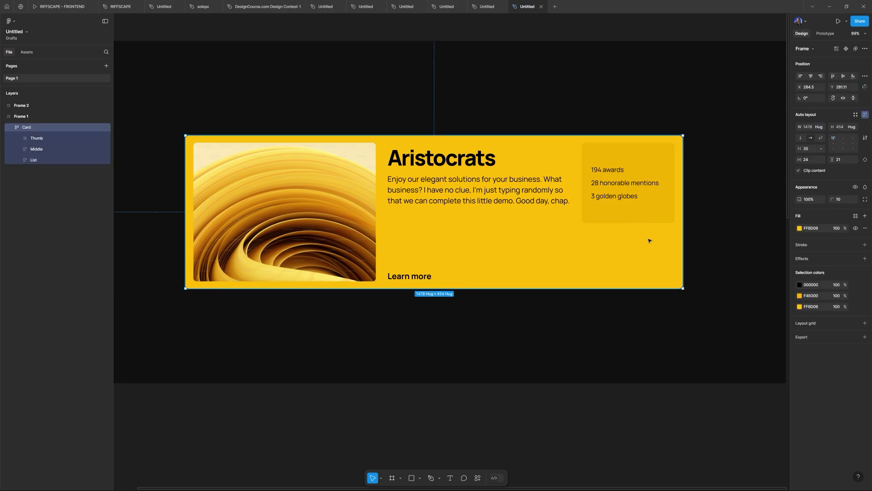
pyautogui.moveTo(683, 288); pyautogui.dragTo(424, 223)
pyautogui.hotkey('ctrl', 'z')
# Set the List panel's height to Fill container
pyautogui.click(654, 170)
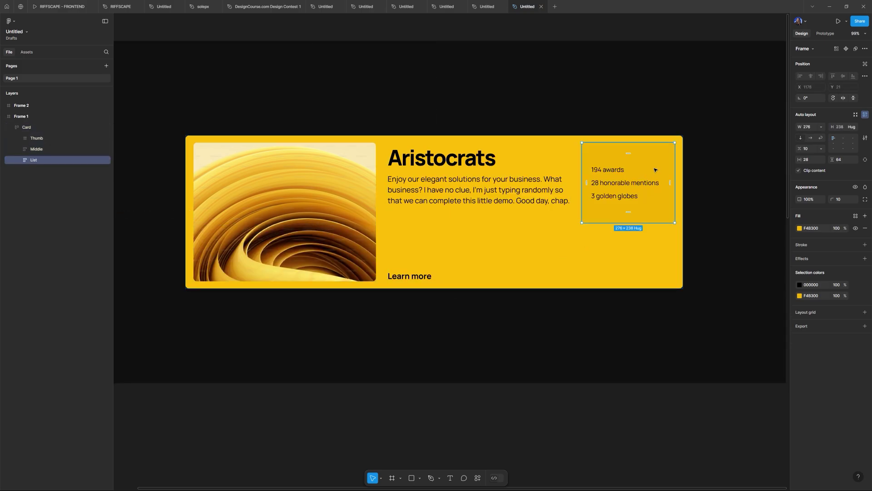
pyautogui.hscroll(3, 649, 155)
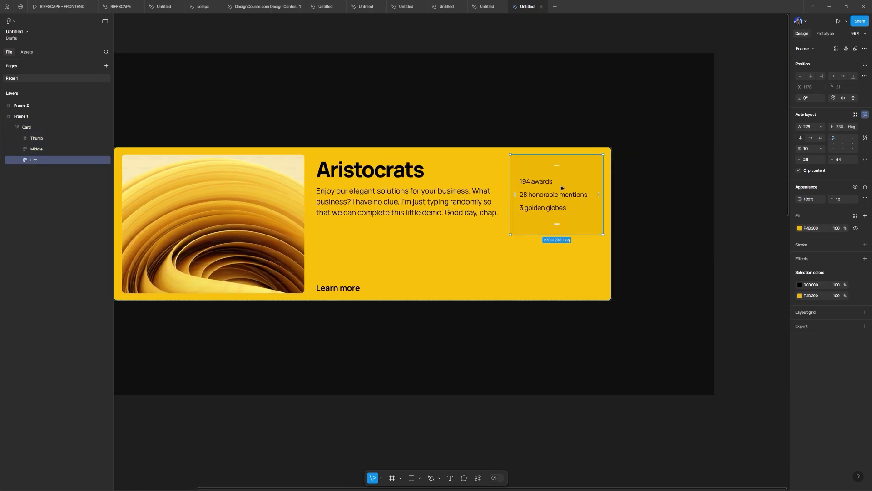
pyautogui.scroll(5, 562, 185)
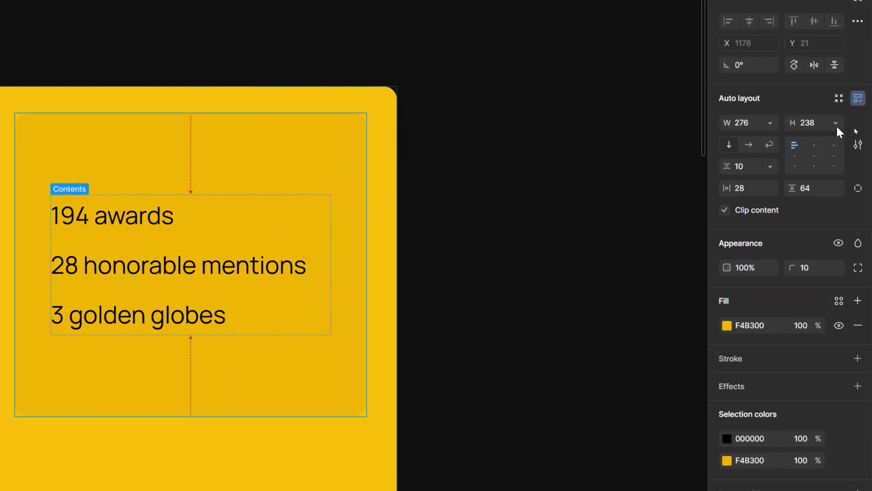
pyautogui.click(845, 125)
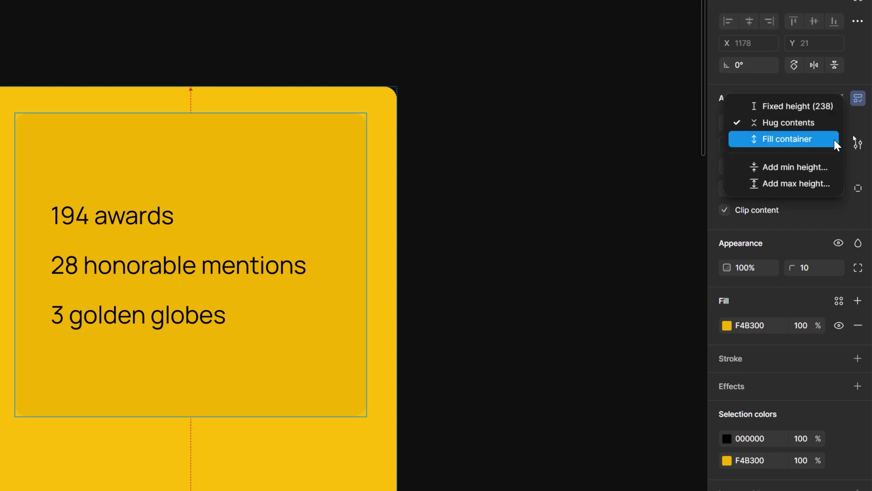
pyautogui.click(835, 141)
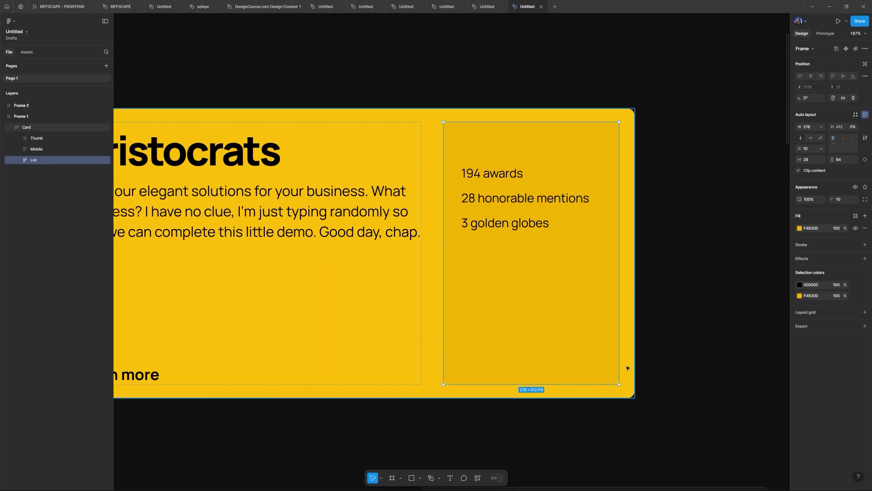
# Test-resize the card's height, then restore it so Learn more shows
pyautogui.click(627, 368)
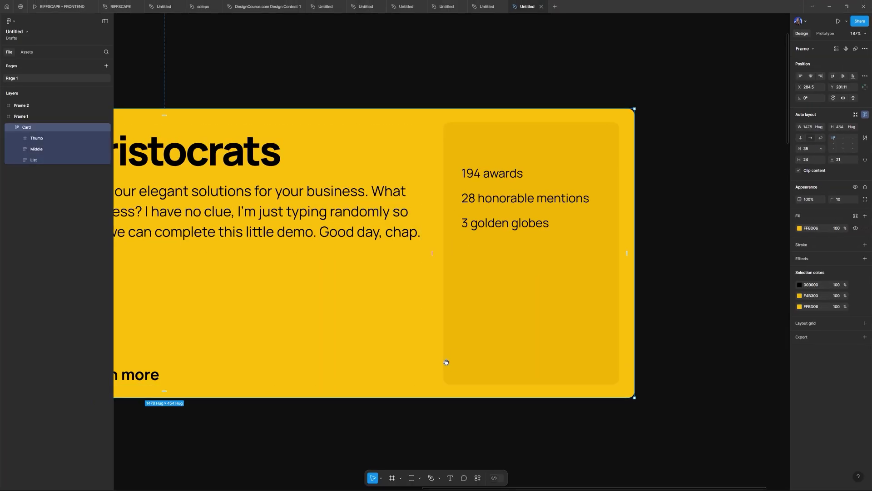
pyautogui.hscroll(-3, 450, 361)
pyautogui.scroll(-2, 450, 360)
pyautogui.moveTo(465, 361); pyautogui.dragTo(470, 336)
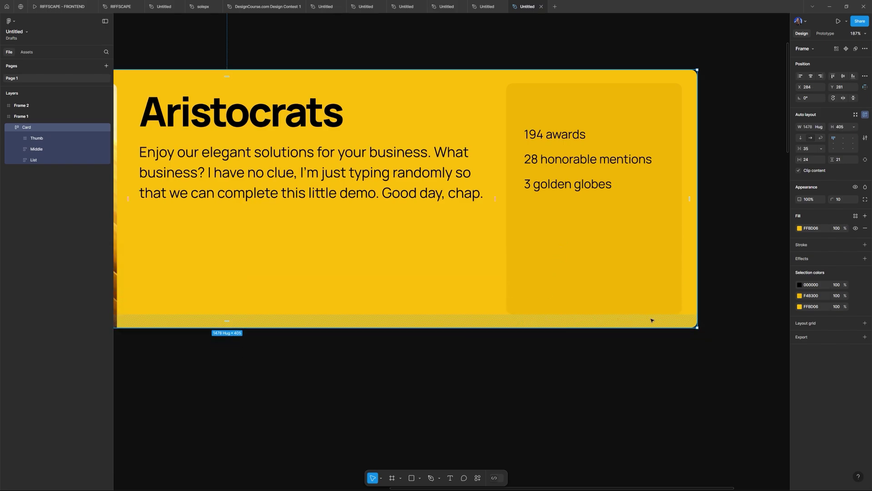
pyautogui.moveTo(424, 326); pyautogui.dragTo(483, 333)
pyautogui.scroll(-2, 456, 329)
pyautogui.scroll(3, 487, 304)
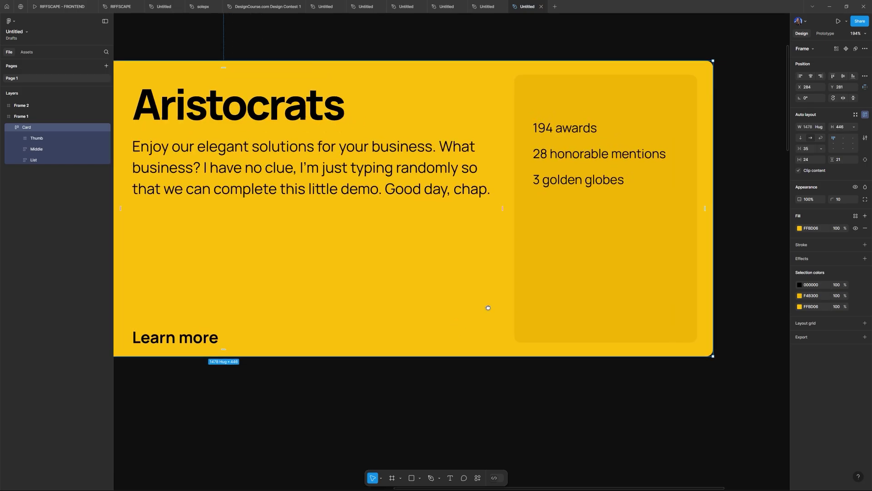
# Reduce the List panel's top padding and align its award lines to the top
pyautogui.click(636, 156)
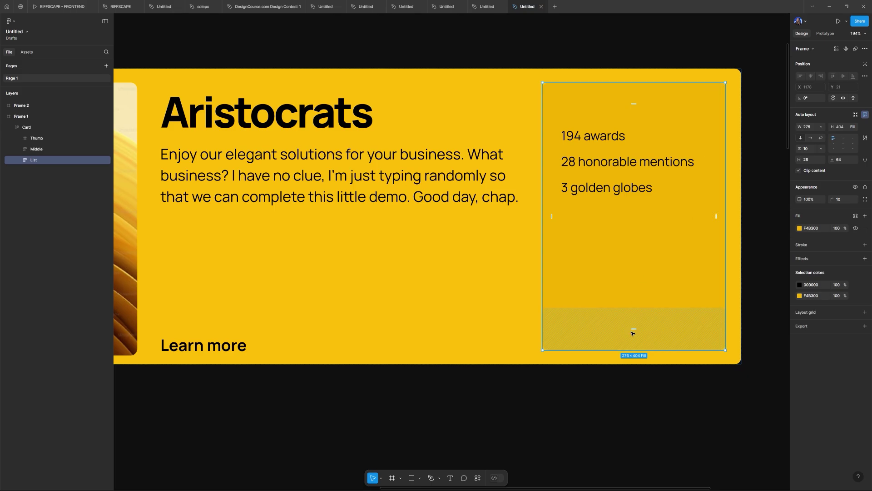
pyautogui.moveTo(637, 106); pyautogui.dragTo(642, 78)
pyautogui.scroll(-5, 653, 197)
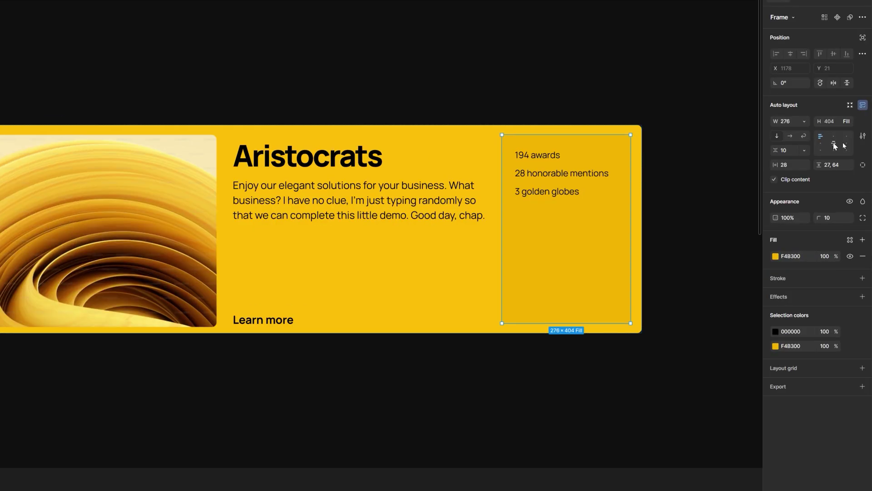
pyautogui.click(843, 145)
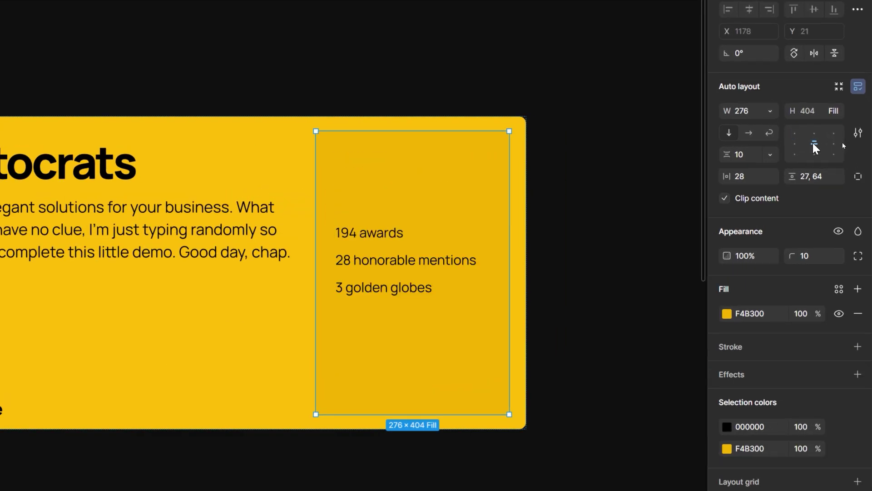
pyautogui.click(814, 134)
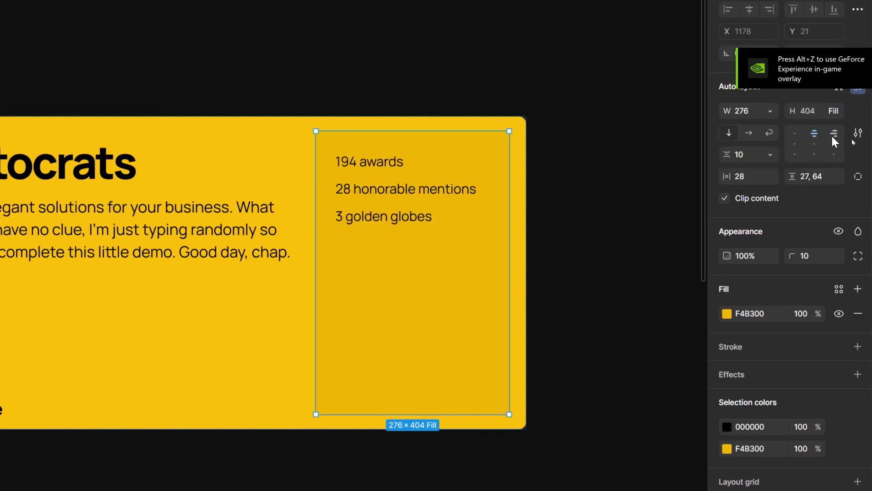
pyautogui.click(813, 154)
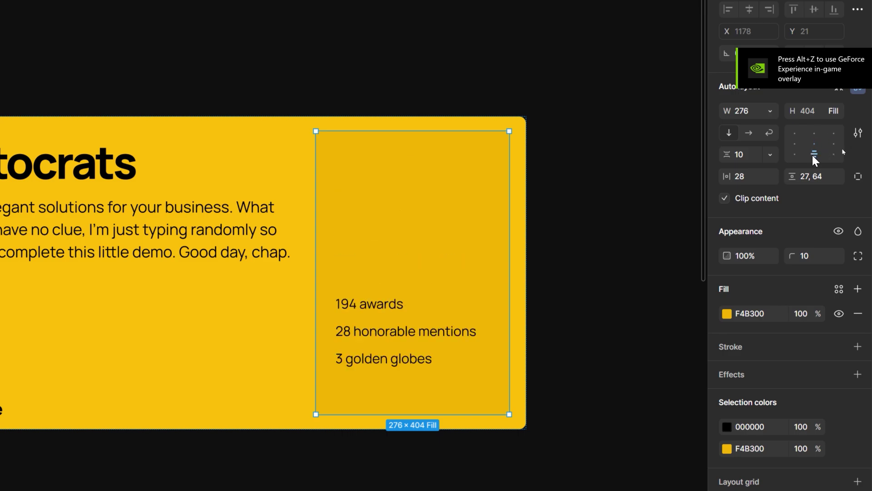
pyautogui.click(815, 133)
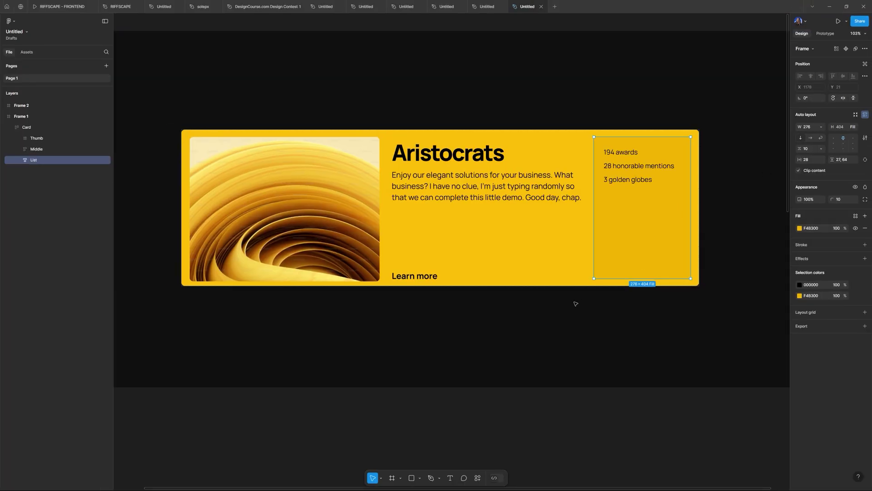
pyautogui.click(574, 302)
# Stretch the card taller to test resizing, then undo
pyautogui.click(492, 183)
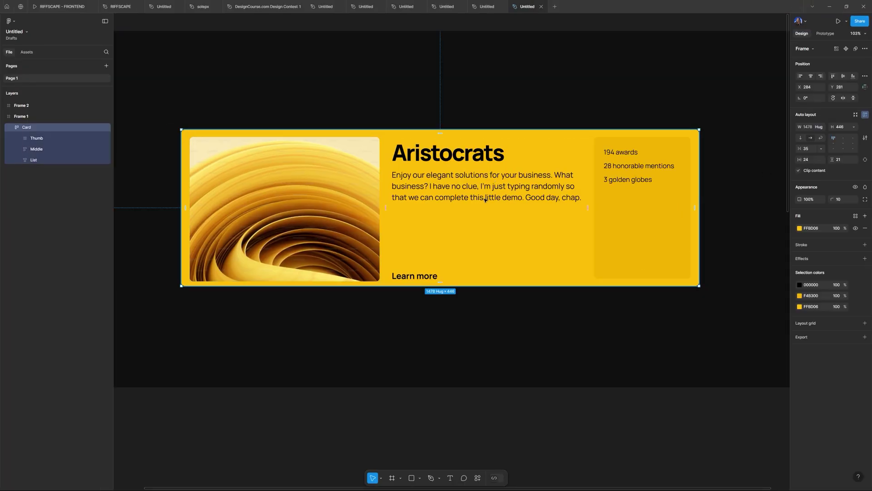
pyautogui.scroll(1, 486, 230)
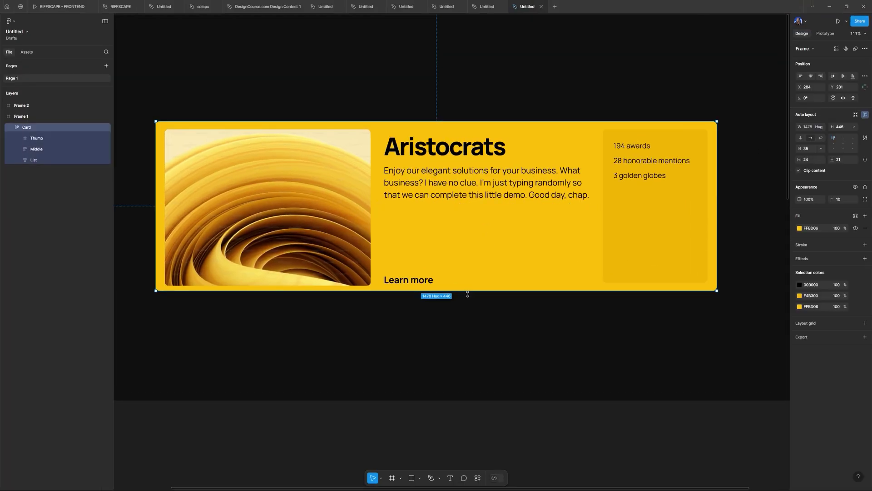
pyautogui.moveTo(467, 294); pyautogui.dragTo(476, 353)
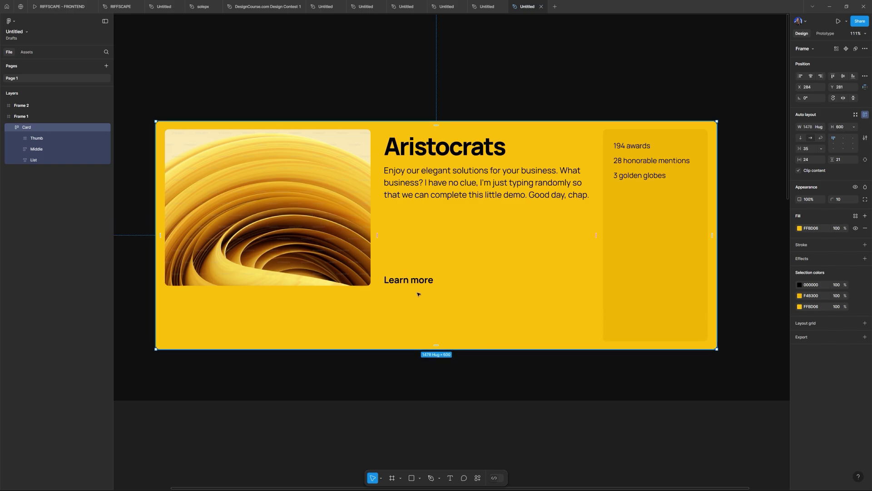
pyautogui.hotkey('ctrl', 'z')
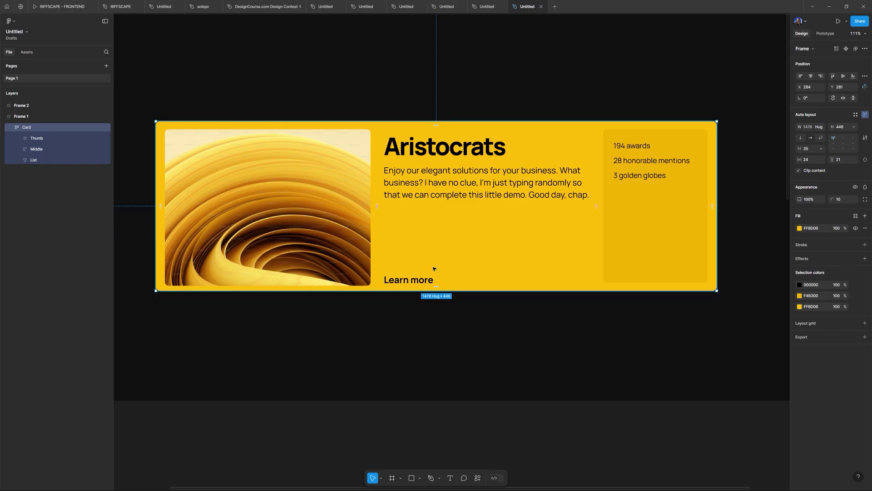
# Set the Thumb image's height to Fill container and verify it stretches with the card
pyautogui.click(325, 248)
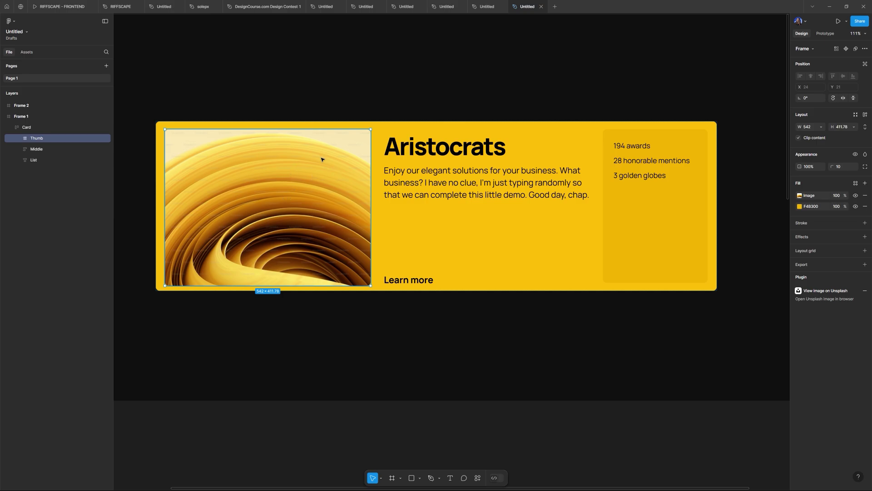
pyautogui.click(853, 128)
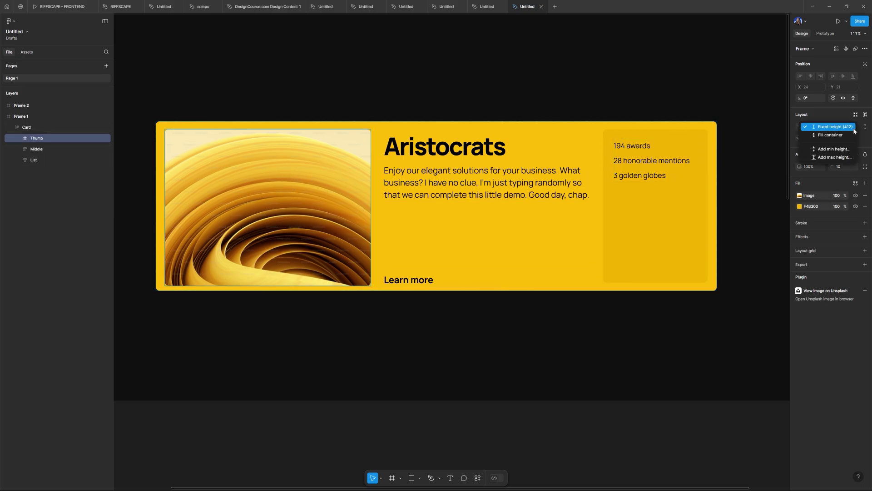
pyautogui.click(831, 134)
pyautogui.click(542, 356)
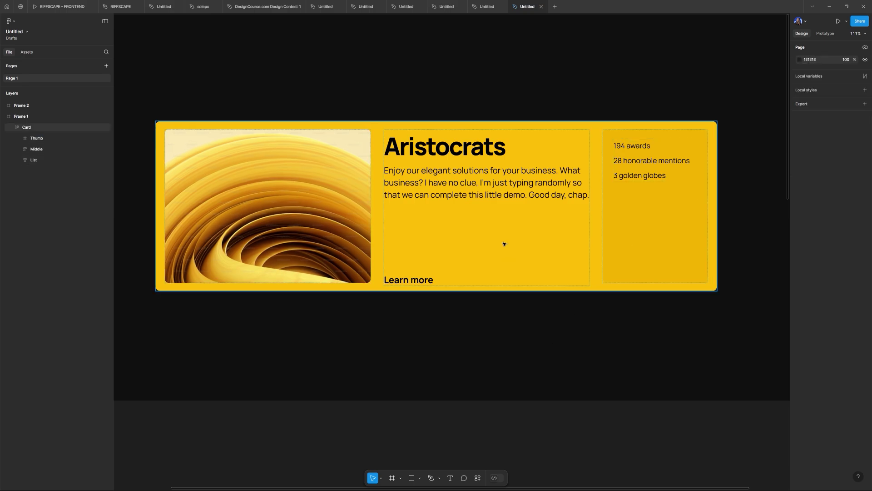
pyautogui.click(508, 286)
pyautogui.moveTo(510, 301); pyautogui.dragTo(527, 300)
pyautogui.hotkey('ctrl', 'z')
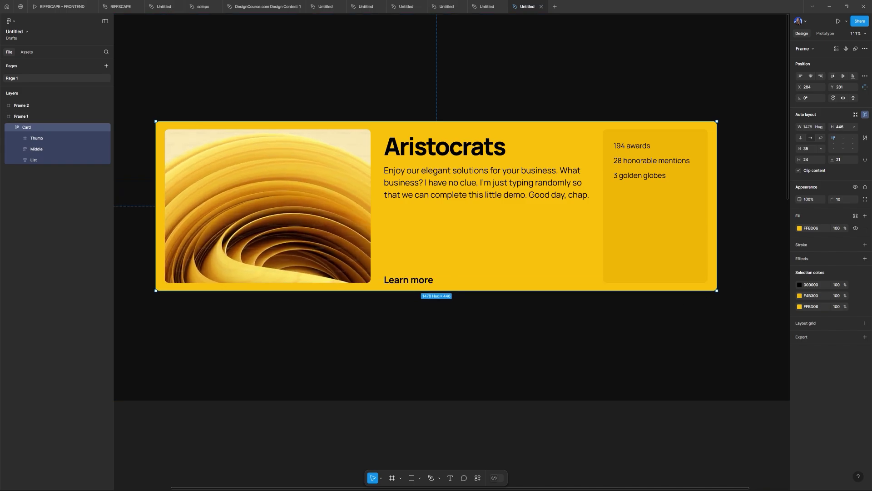
# Set the Middle column's height to Fill container and wrap the heading and body text in a frame
pyautogui.doubleClick(453, 182)
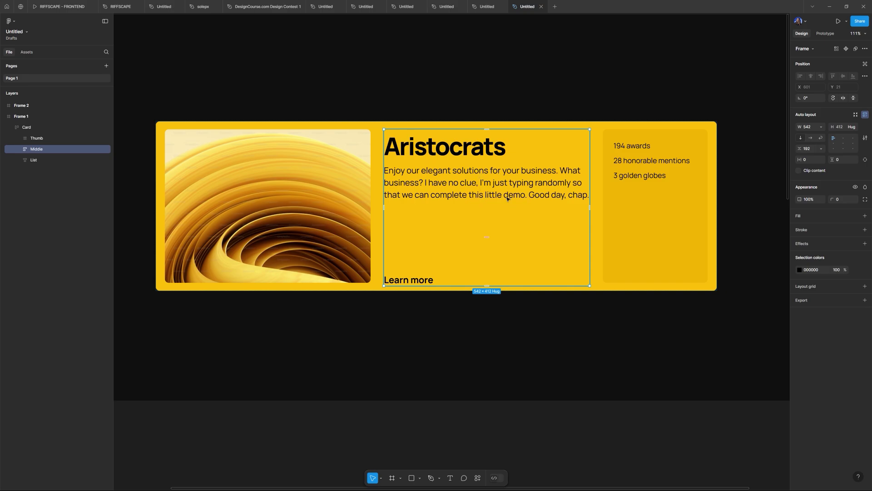
pyautogui.click(852, 127)
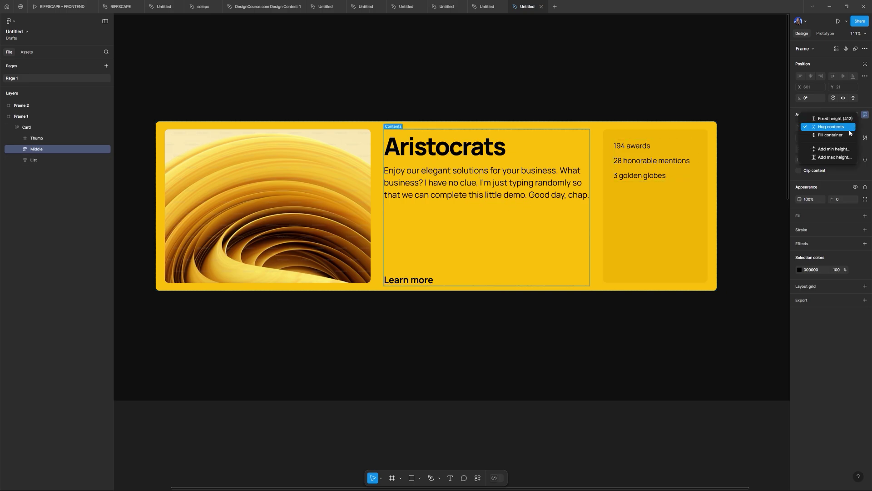
pyautogui.click(831, 135)
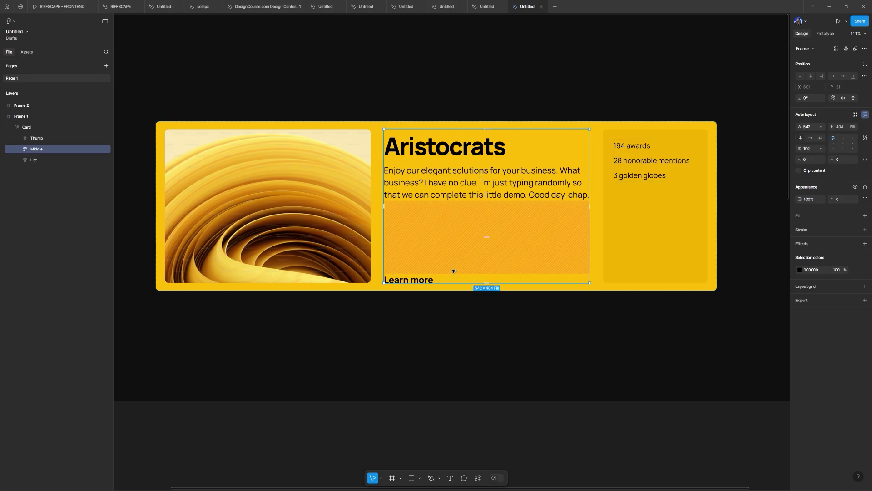
pyautogui.hotkey('shift', 'a')
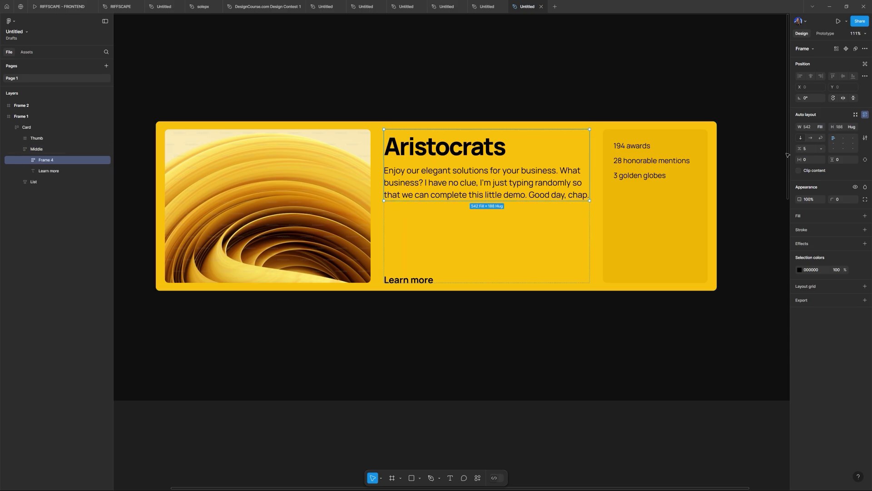
pyautogui.click(508, 242)
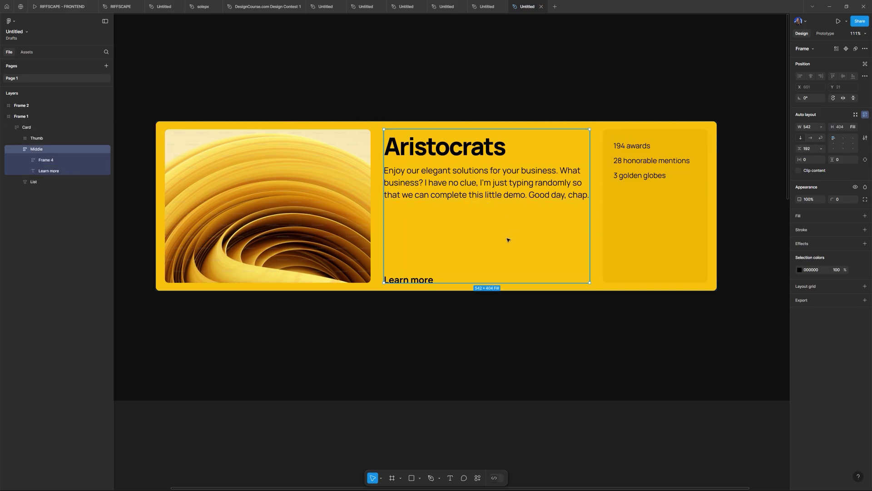
# Set the Middle column's spacing to Auto so Learn more sits at the bottom
pyautogui.click(515, 294)
pyautogui.click(520, 290)
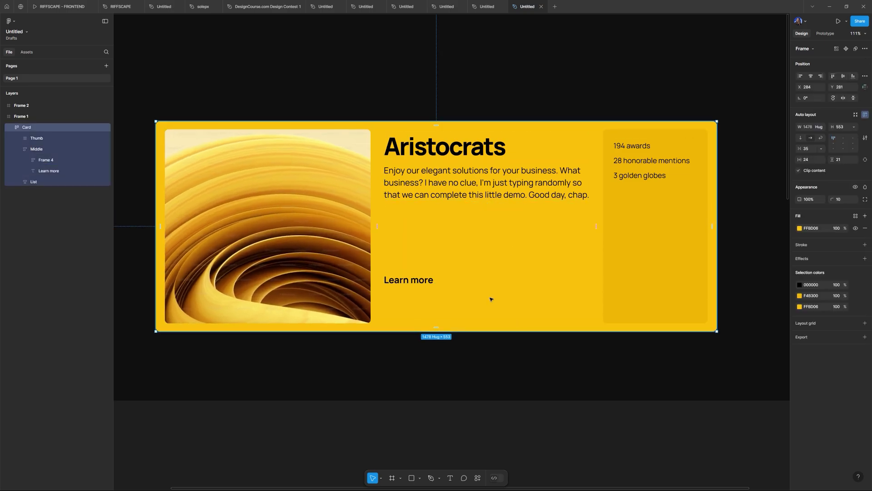
pyautogui.click(425, 262)
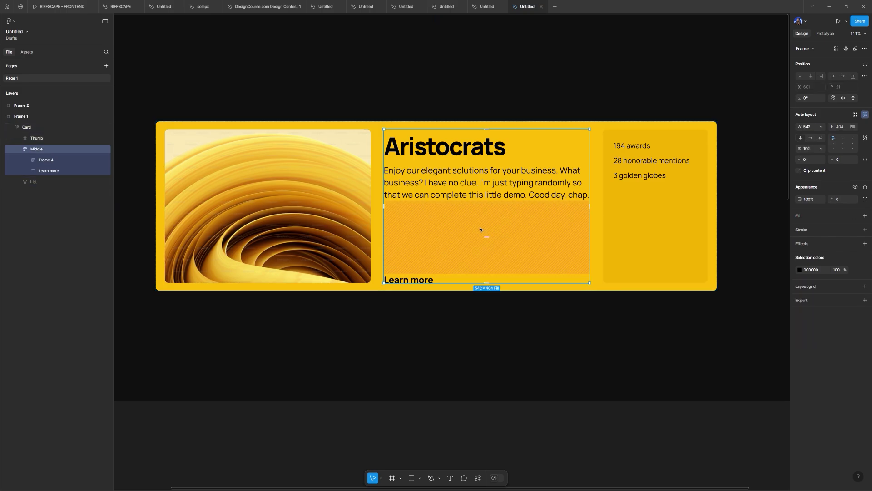
pyautogui.click(821, 149)
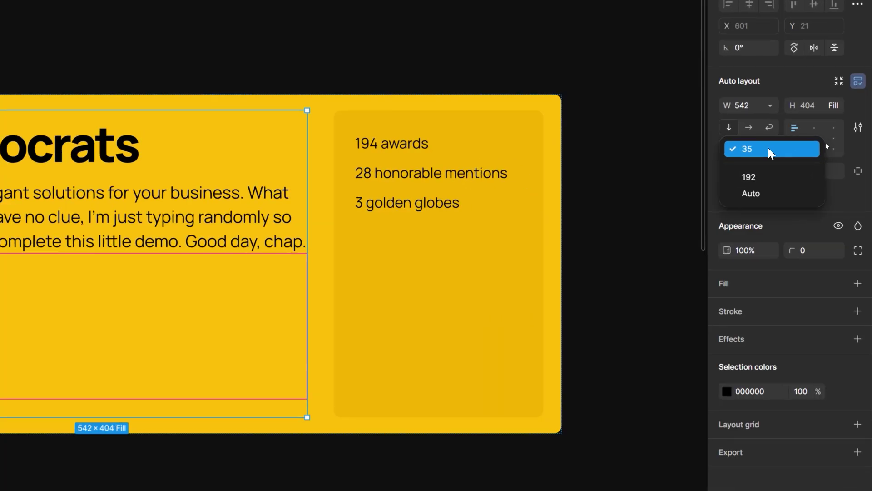
pyautogui.click(713, 146)
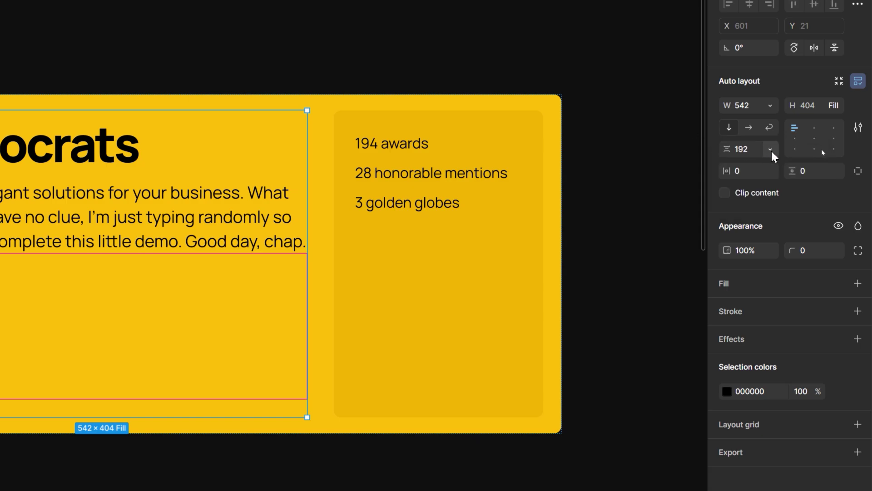
pyautogui.click(771, 150)
pyautogui.click(768, 193)
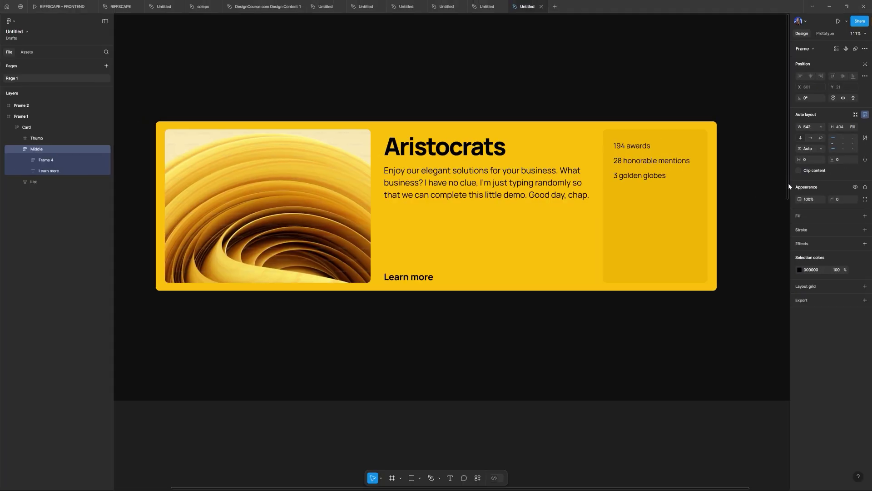
# Shrink the card to its 409 px minimum height and narrow it toward 1440 wide
pyautogui.click(595, 289)
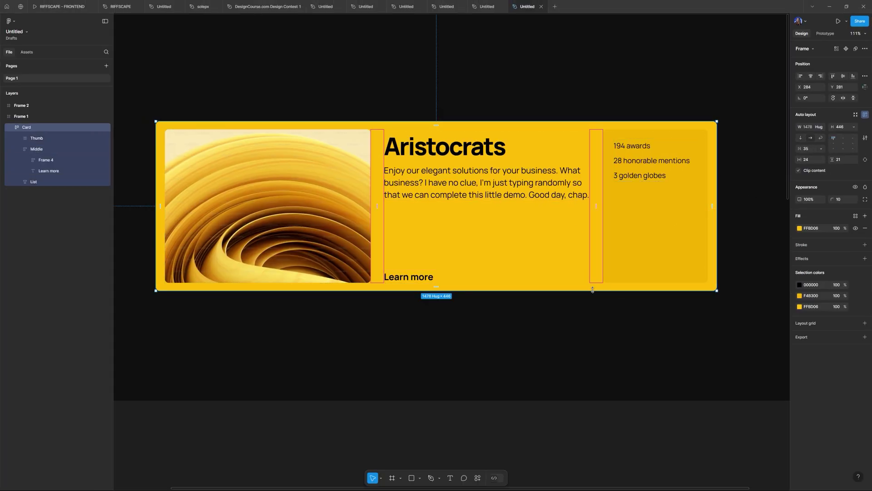
pyautogui.moveTo(595, 291); pyautogui.dragTo(593, 343)
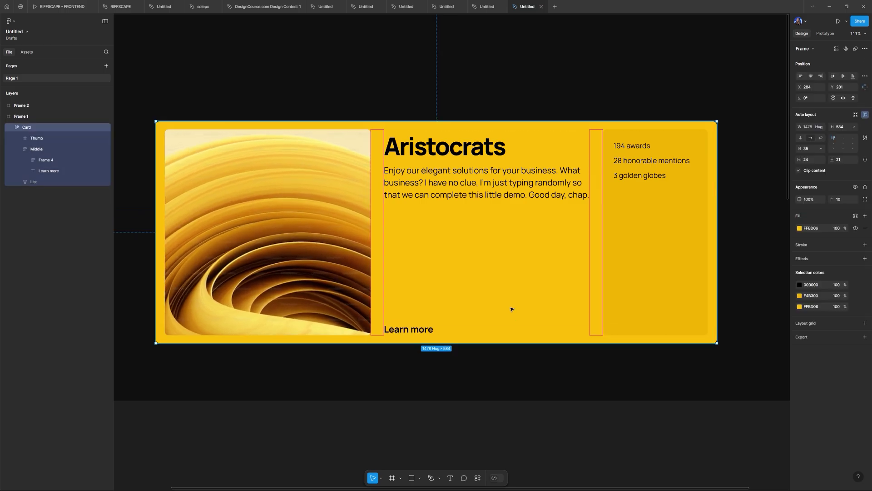
pyautogui.moveTo(456, 343)
pyautogui.mouseDown()
pyautogui.moveTo(468, 241)
pyautogui.moveTo(469, 343)
pyautogui.mouseUp()
pyautogui.press('Escape')
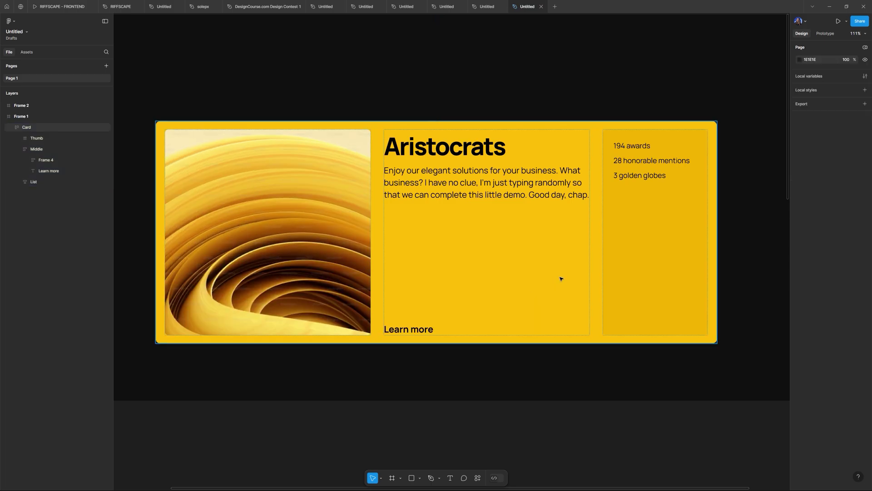
pyautogui.click(536, 328)
pyautogui.moveTo(539, 342); pyautogui.dragTo(567, 238)
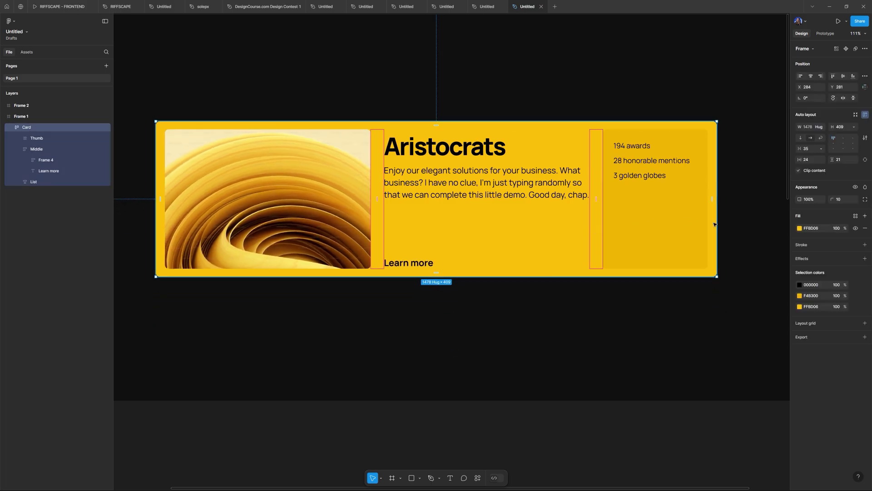
pyautogui.moveTo(718, 210); pyautogui.dragTo(716, 232)
# Set the List column's width to Hug contents and the Middle column's width to Fill container
pyautogui.click(678, 218)
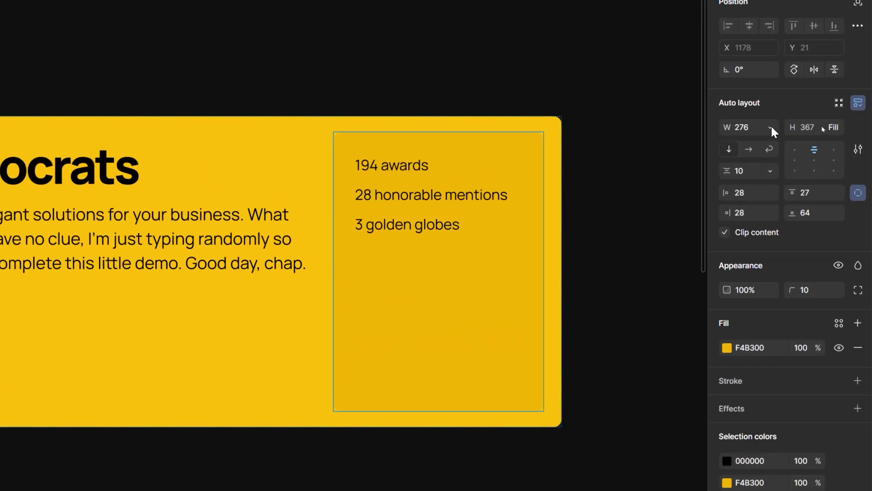
pyautogui.click(771, 127)
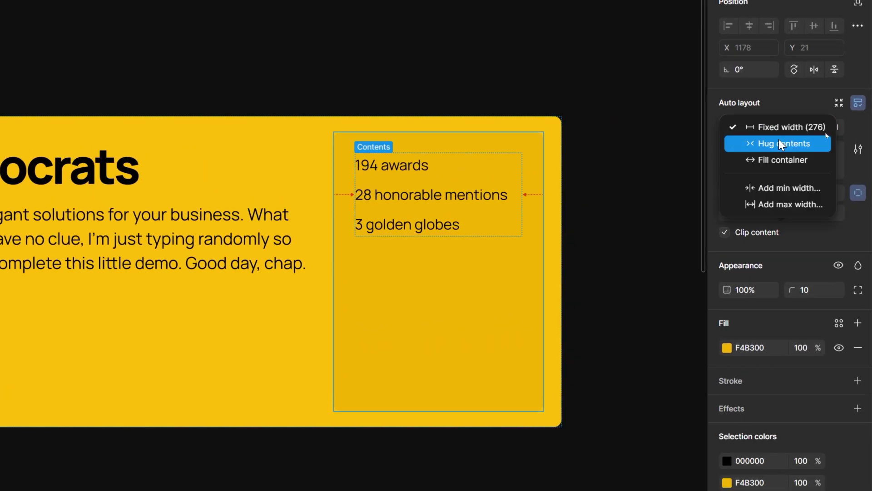
pyautogui.click(779, 141)
pyautogui.click(568, 152)
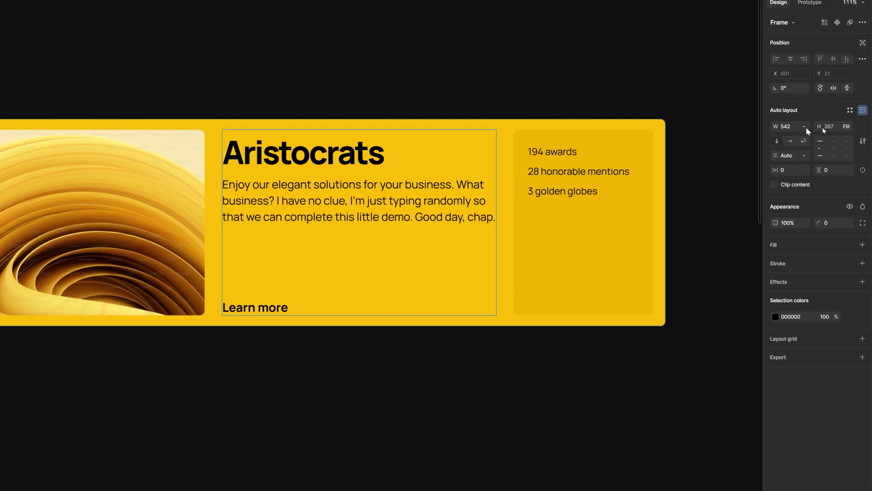
pyautogui.click(822, 127)
pyautogui.click(772, 159)
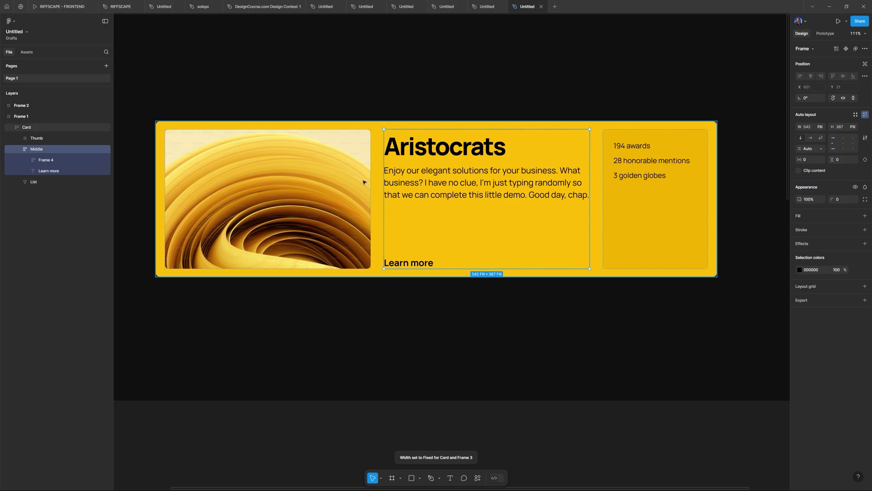
# Leave the Thumb image at fixed width and reselect the Card frame
pyautogui.click(363, 183)
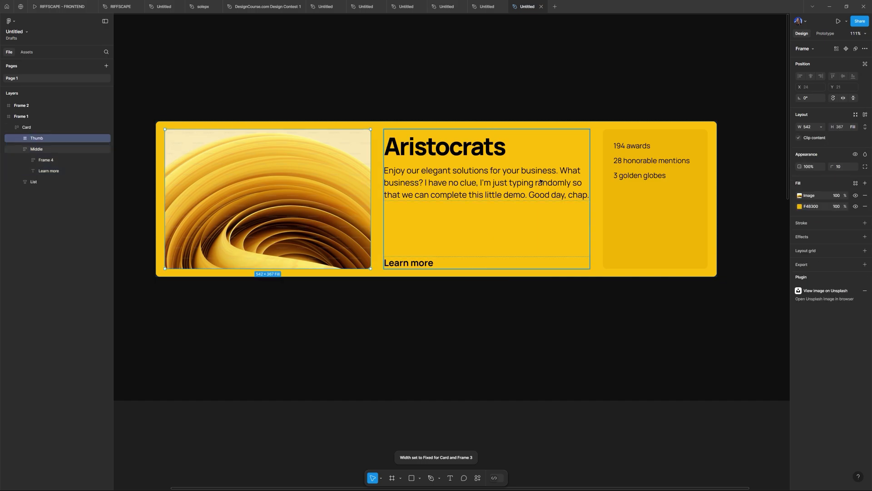
pyautogui.click(822, 127)
pyautogui.click(823, 127)
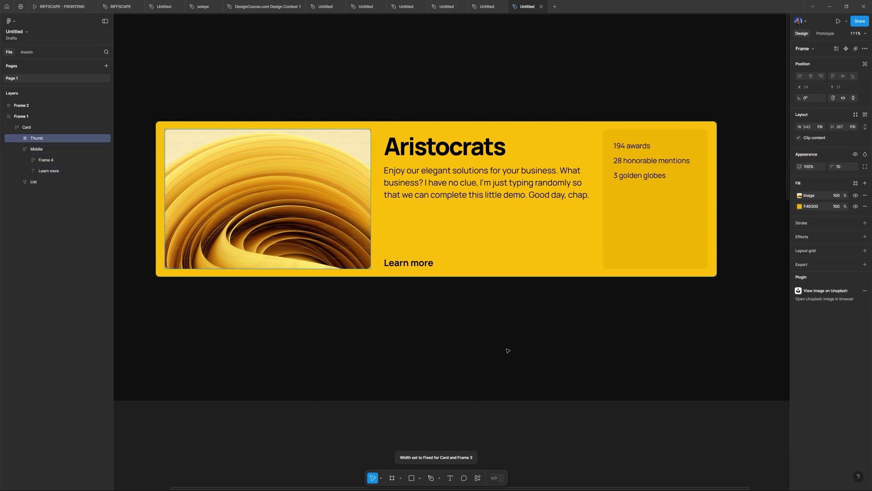
pyautogui.click(512, 288)
pyautogui.click(513, 238)
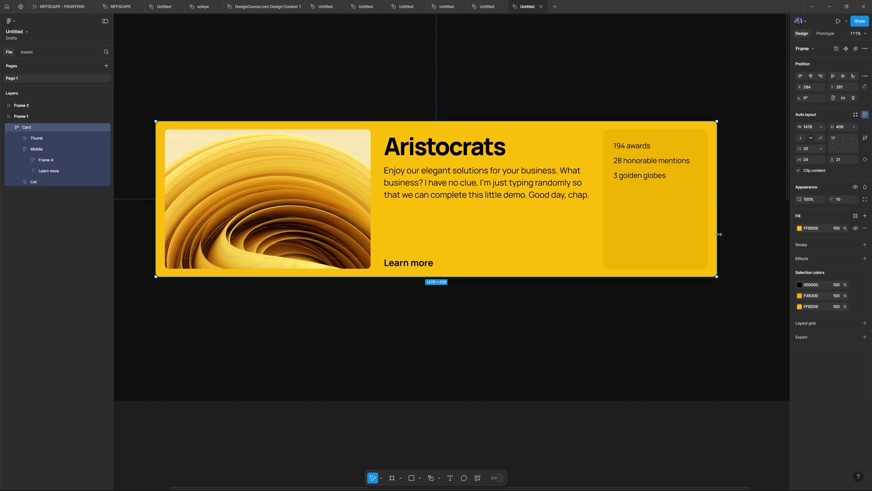
pyautogui.moveTo(719, 234); pyautogui.dragTo(575, 238)
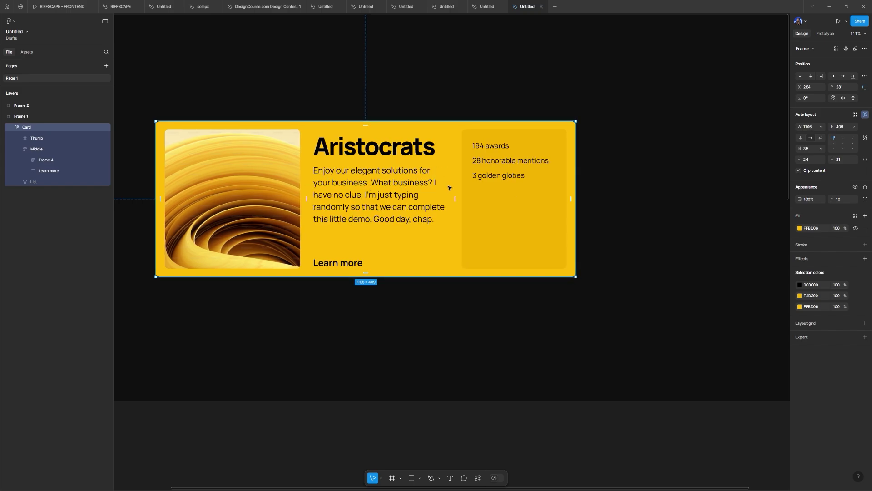
pyautogui.hotkey('ctrl', 'z')
pyautogui.click(550, 333)
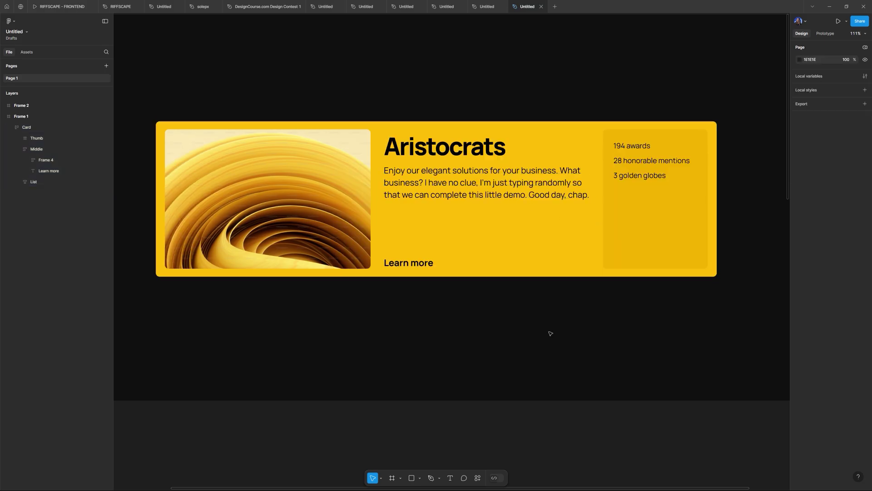
pyautogui.click(672, 227)
pyautogui.moveTo(717, 229)
pyautogui.mouseDown()
pyautogui.moveTo(538, 232)
pyautogui.moveTo(666, 233)
pyautogui.moveTo(546, 244)
pyautogui.moveTo(718, 245)
pyautogui.mouseUp()
pyautogui.click(537, 317)
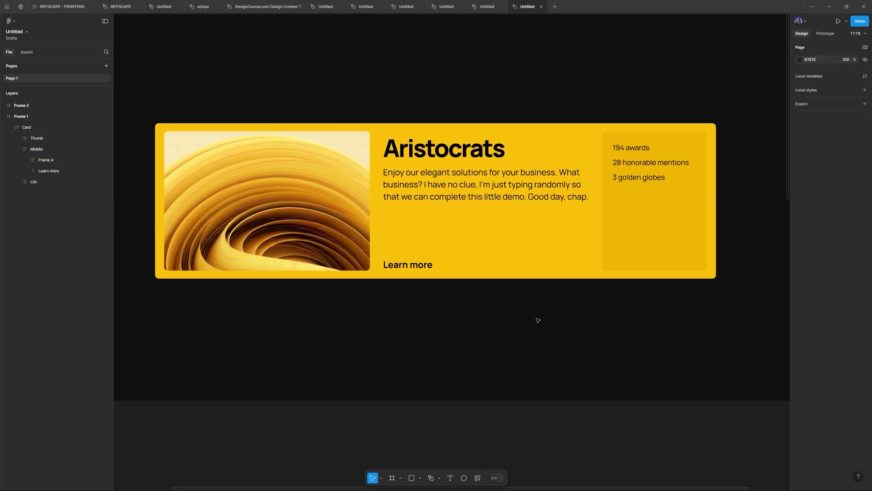
# Make the Card frame a component with a second variant, moved up inside Frame 1
pyautogui.scroll(-5, 545, 332)
pyautogui.scroll(4, 545, 332)
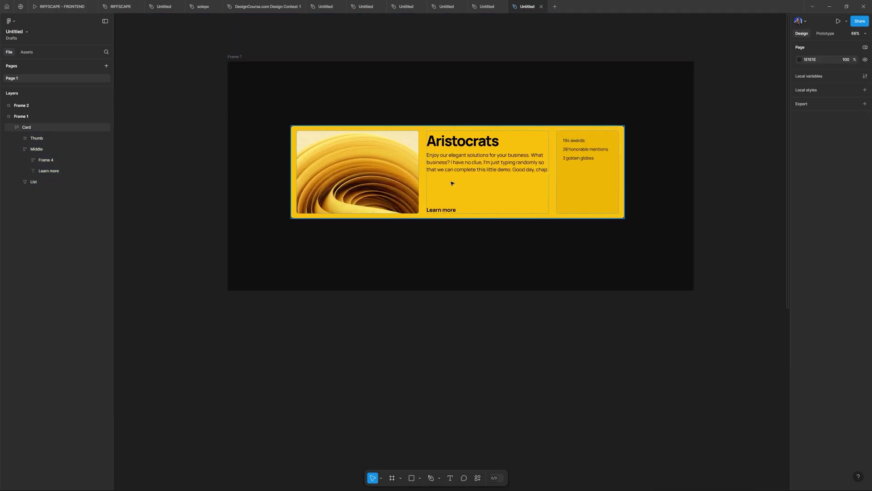
pyautogui.click(463, 184)
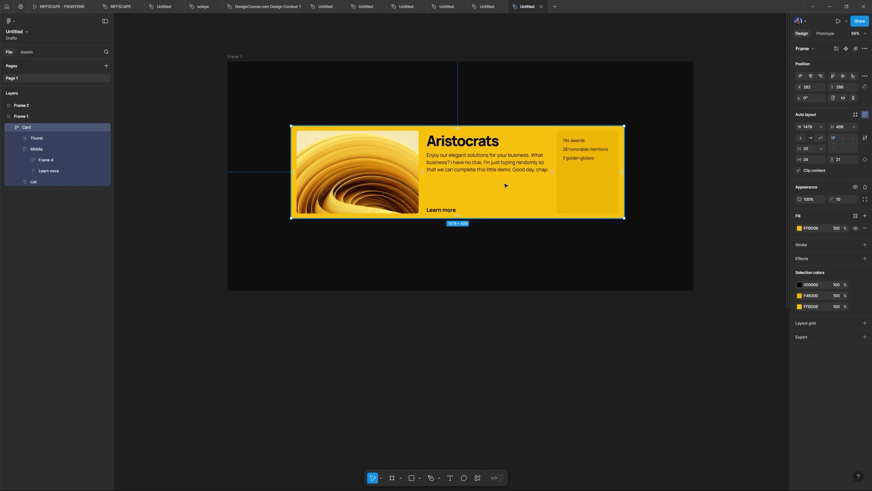
pyautogui.click(846, 49)
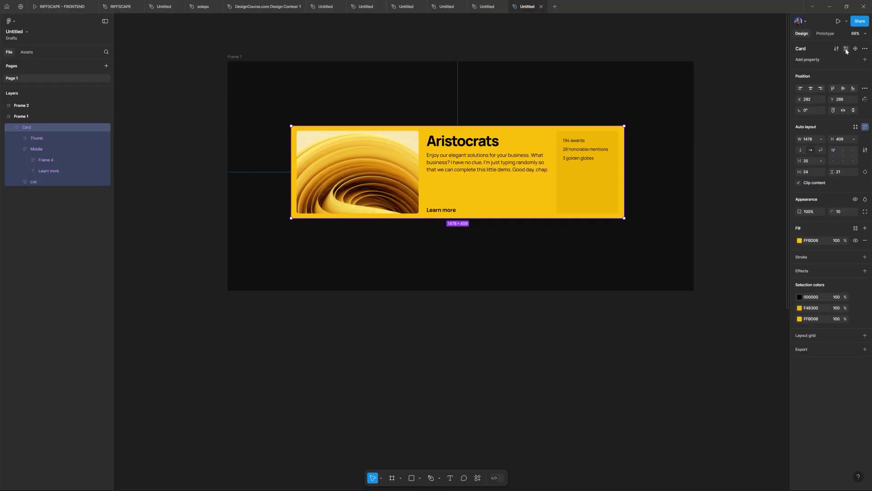
pyautogui.scroll(1, 513, 164)
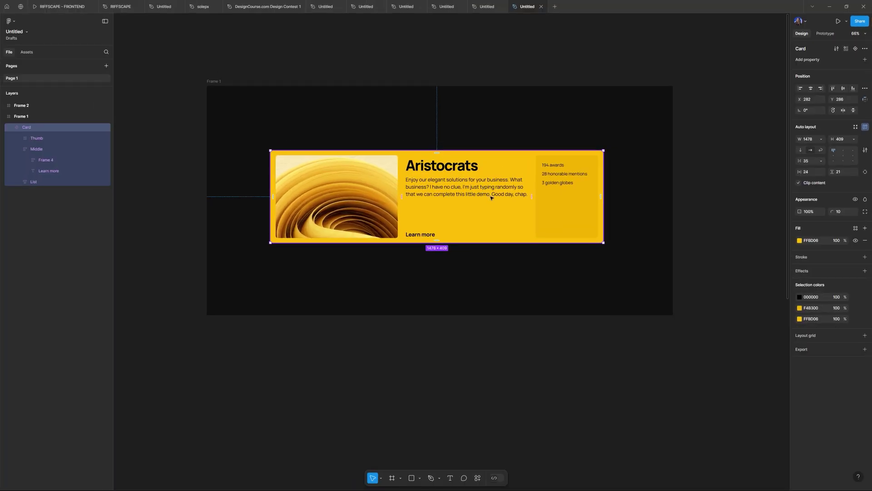
pyautogui.moveTo(493, 142); pyautogui.dragTo(787, 105)
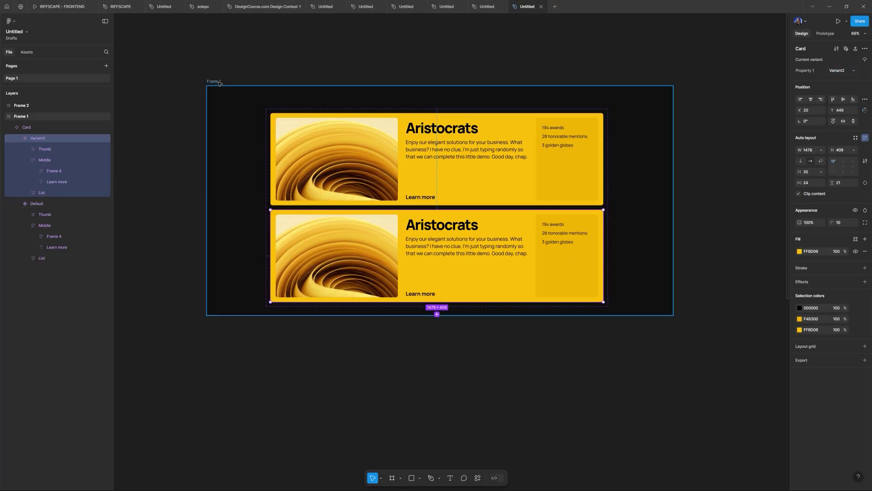
pyautogui.click(219, 81)
# Extend Frame 1 downward and narrow the second variant to 1049 wide
pyautogui.moveTo(472, 315); pyautogui.dragTo(471, 425)
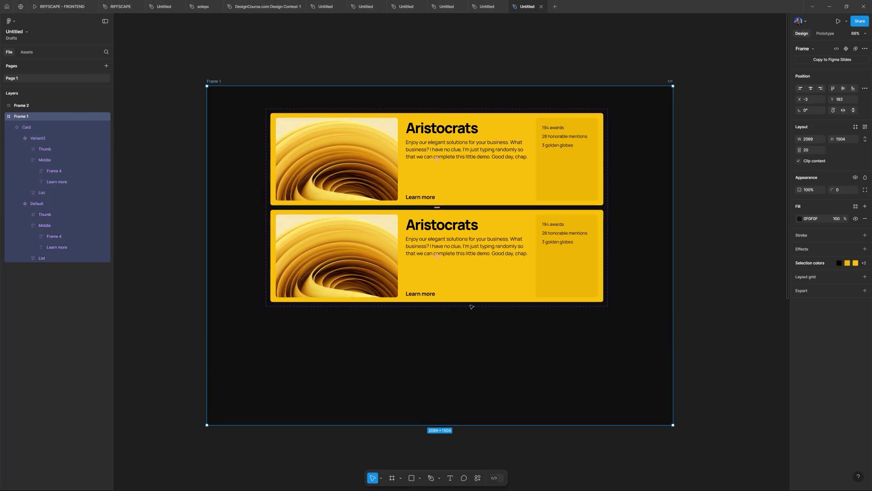
pyautogui.click(472, 307)
pyautogui.scroll(3, 436, 318)
pyautogui.click(513, 244)
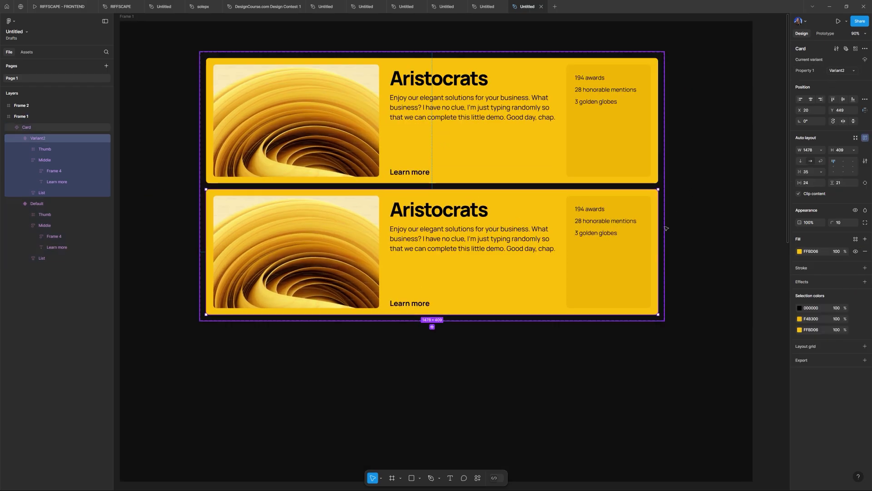
pyautogui.moveTo(658, 227); pyautogui.dragTo(516, 219)
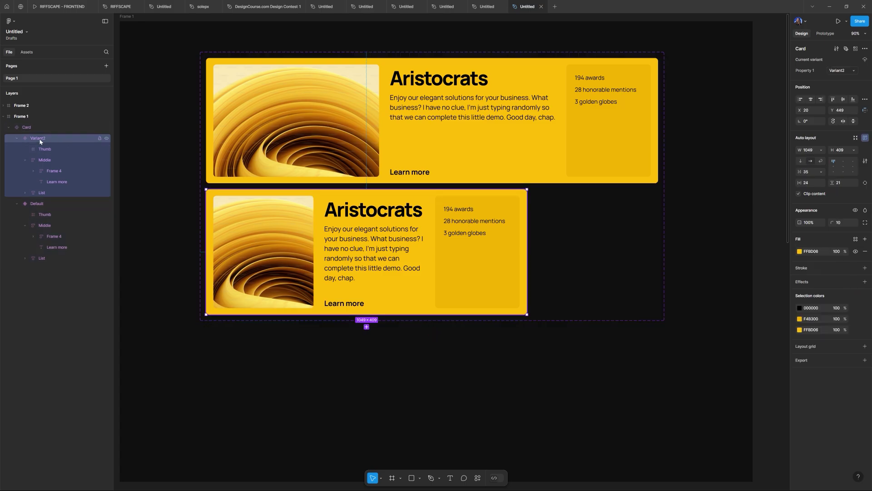
# Rename the second variant to Property 1=Tablet and switch its auto layout to vertical
pyautogui.doubleClick(40, 139)
pyautogui.press('Right')
pyautogui.write('Tablet')
pyautogui.press('Return')
pyautogui.click(801, 161)
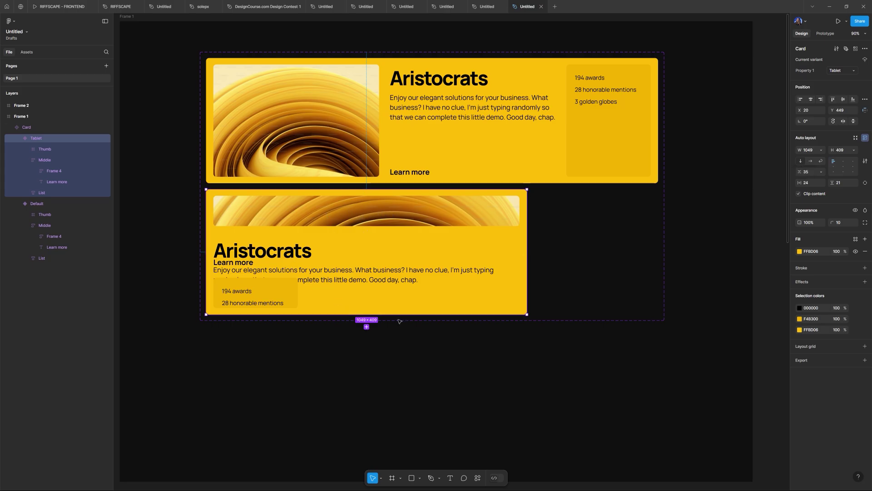
# Make the Tablet variant 707 tall and enlarge the component set to fit it
pyautogui.moveTo(400, 313); pyautogui.dragTo(403, 405)
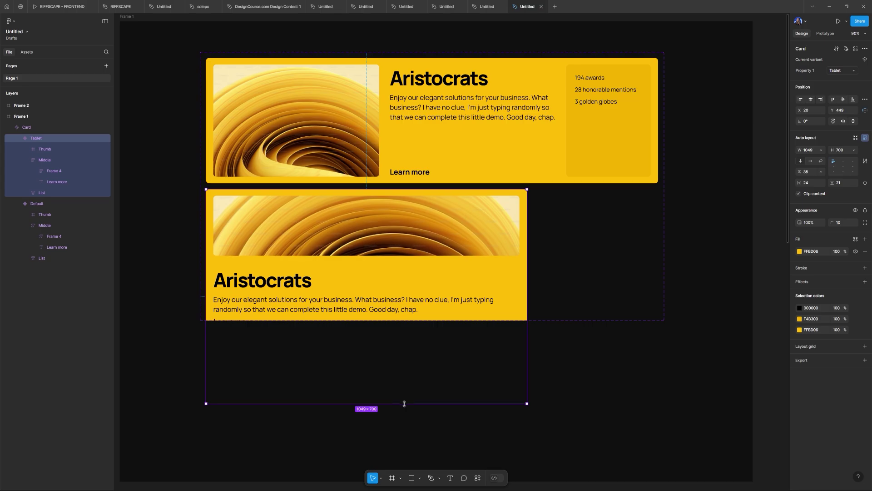
pyautogui.click(565, 315)
pyautogui.moveTo(594, 320); pyautogui.dragTo(593, 425)
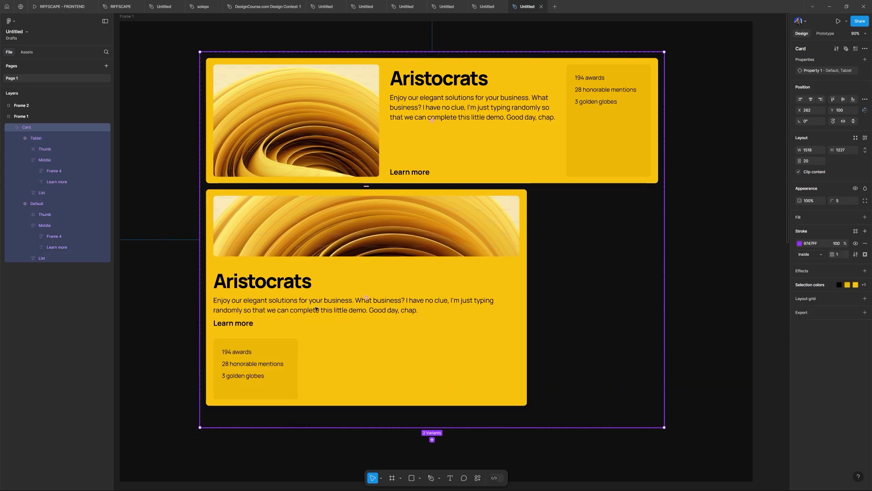
pyautogui.click(351, 366)
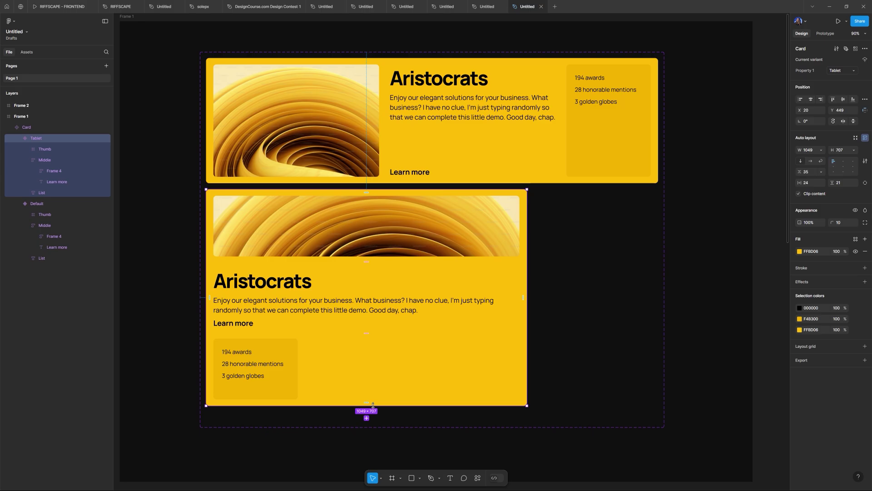
pyautogui.moveTo(374, 382); pyautogui.dragTo(375, 328)
pyautogui.hotkey('ctrl', 'z')
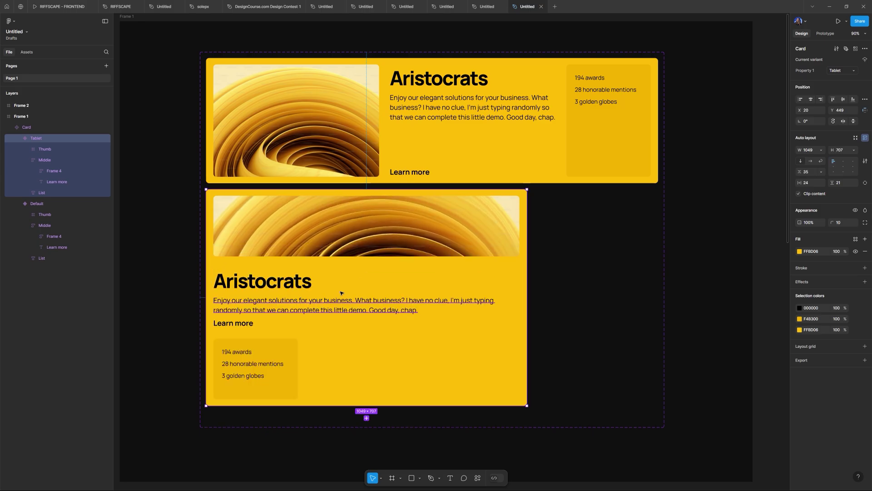
# Keep Middle at Fill width, set its height to Hug contents, and tighten the gap before Learn more
pyautogui.click(293, 307)
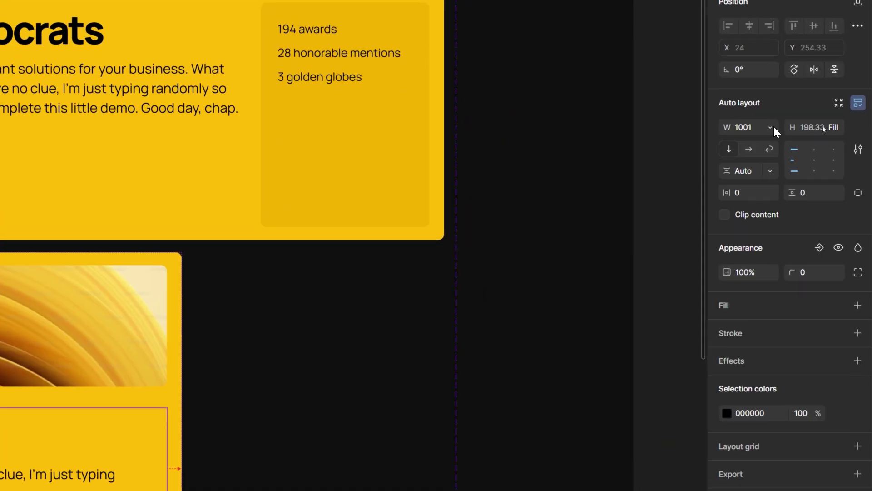
pyautogui.click(822, 127)
pyautogui.click(776, 110)
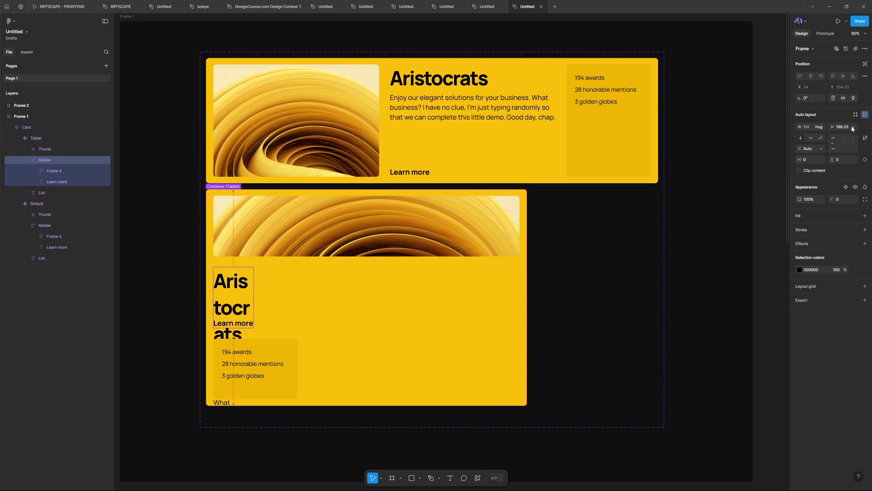
pyautogui.hotkey('ctrl', 'z')
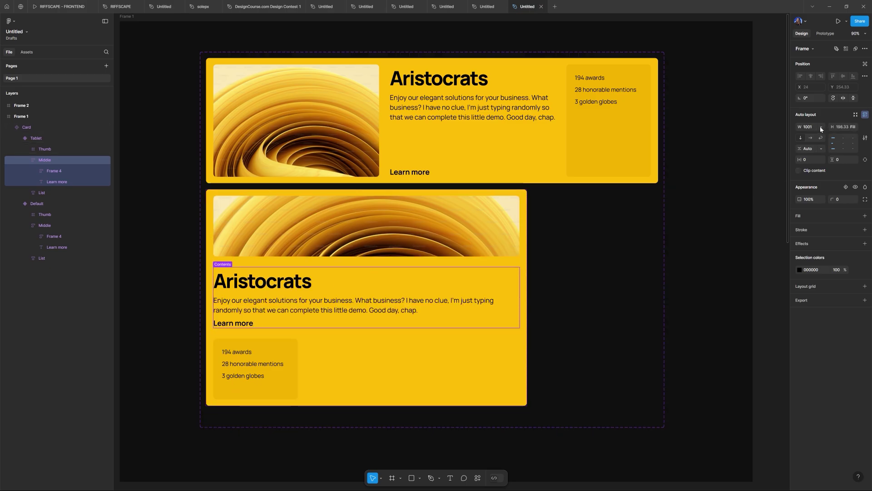
pyautogui.click(822, 127)
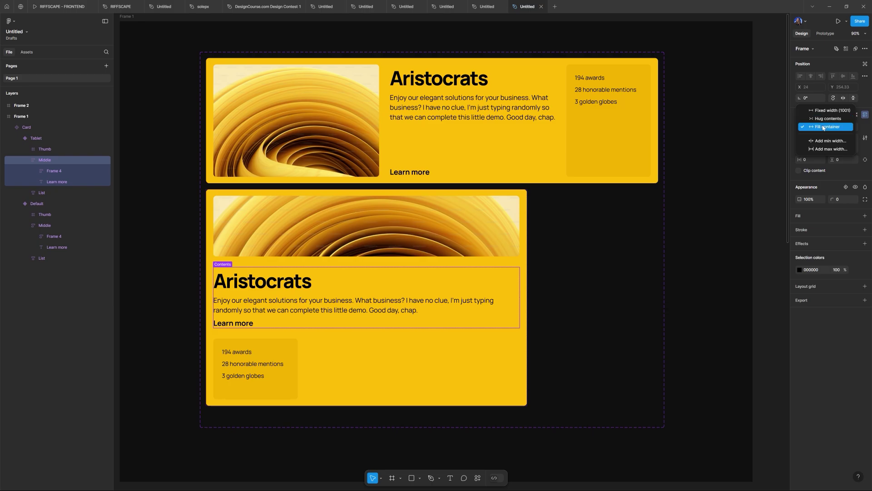
pyautogui.click(823, 127)
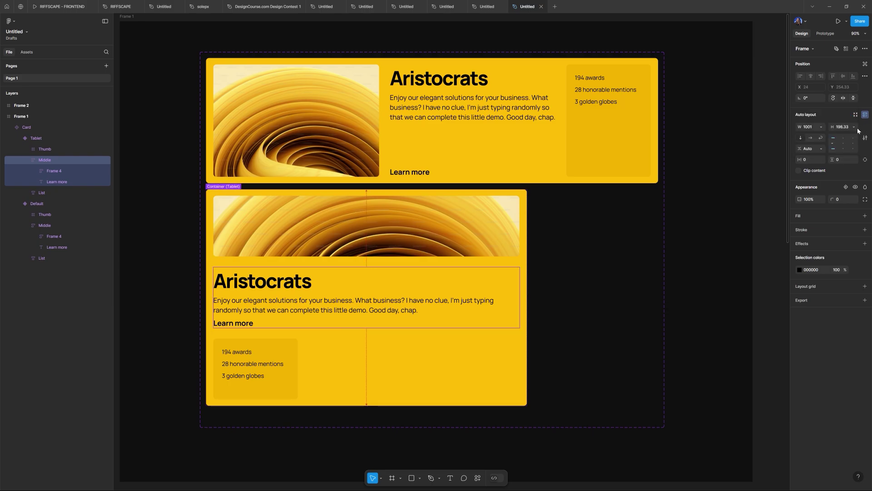
pyautogui.click(858, 127)
pyautogui.click(824, 120)
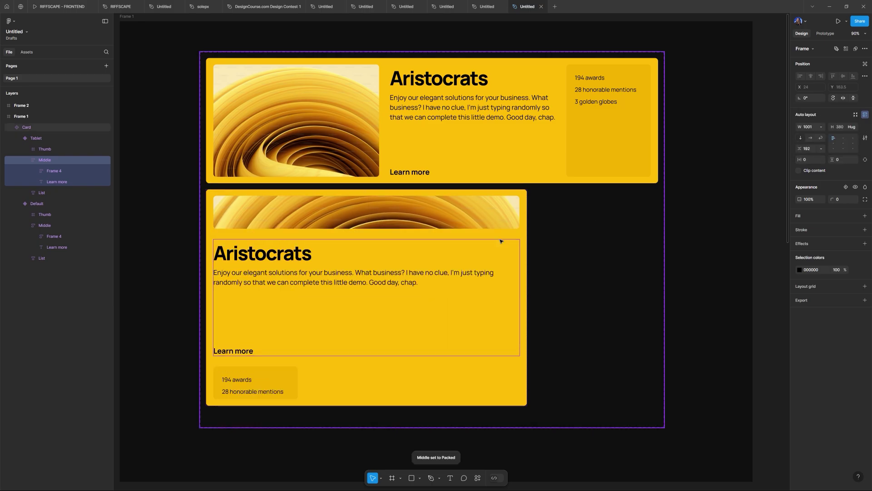
pyautogui.moveTo(370, 308); pyautogui.dragTo(323, 294)
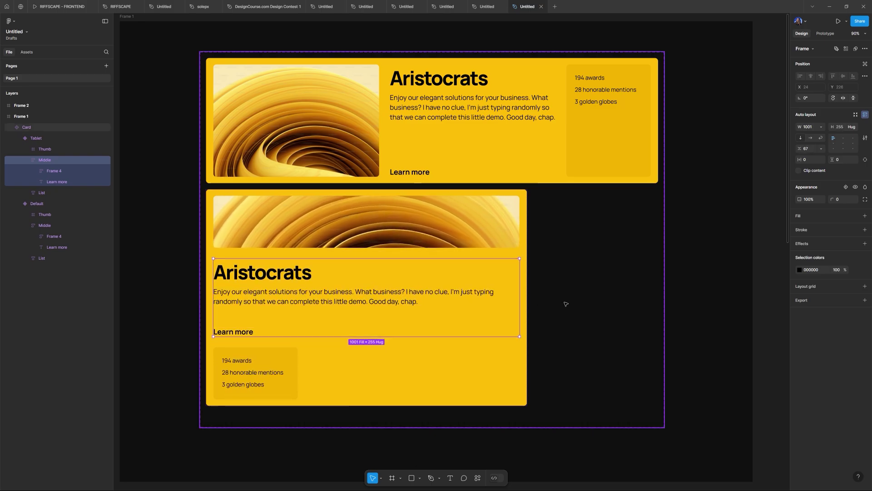
pyautogui.click(654, 272)
# Set the Tablet List frame to Fill container width, align top-left, and raise top padding to 35
pyautogui.click(167, 304)
pyautogui.click(204, 309)
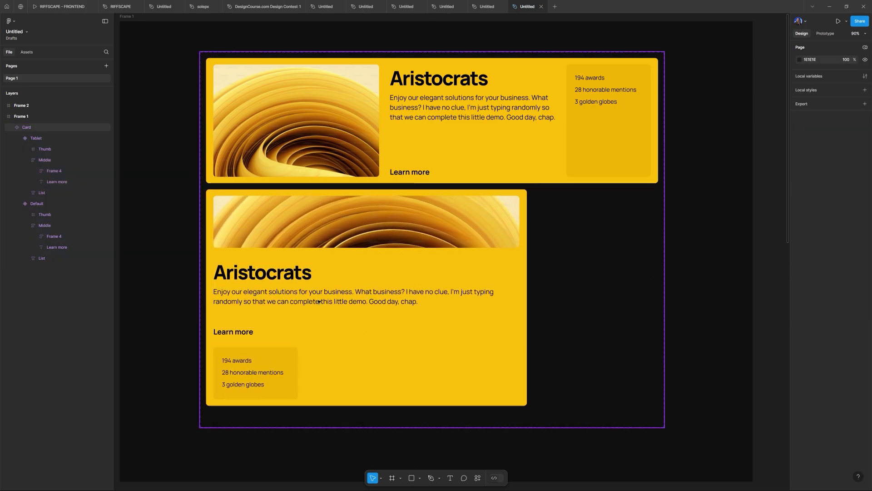
pyautogui.click(284, 370)
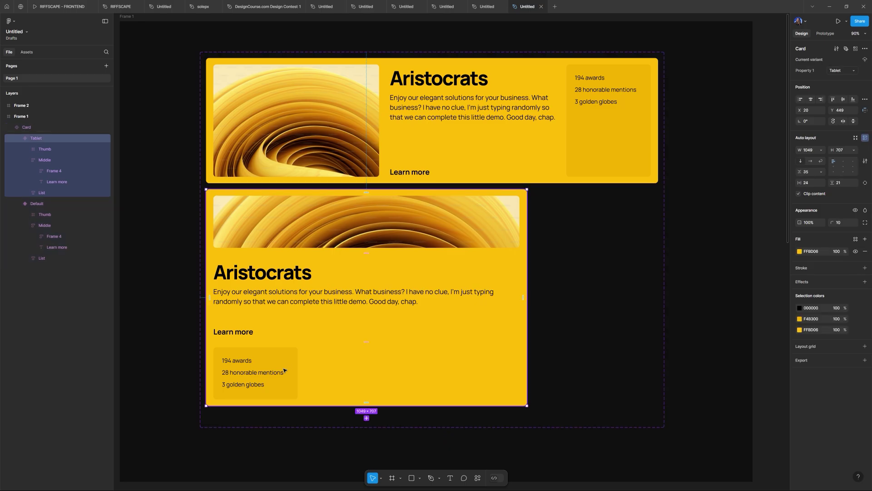
pyautogui.click(284, 370)
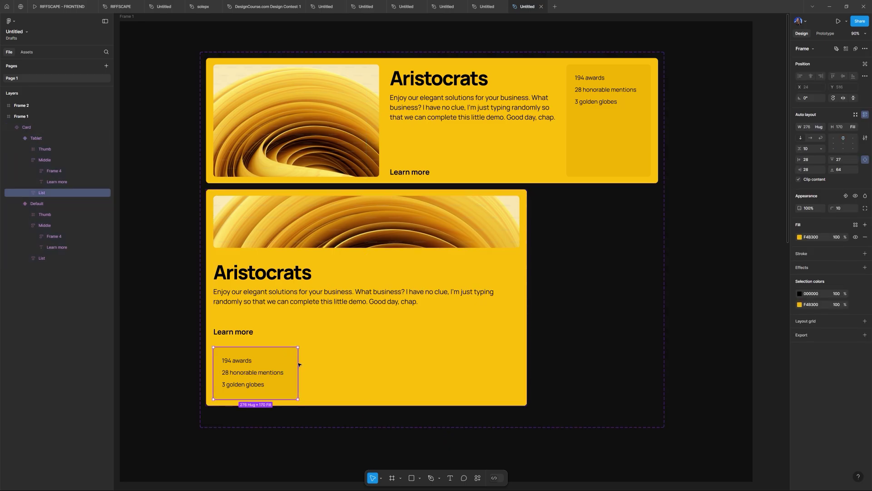
pyautogui.click(820, 127)
pyautogui.click(820, 135)
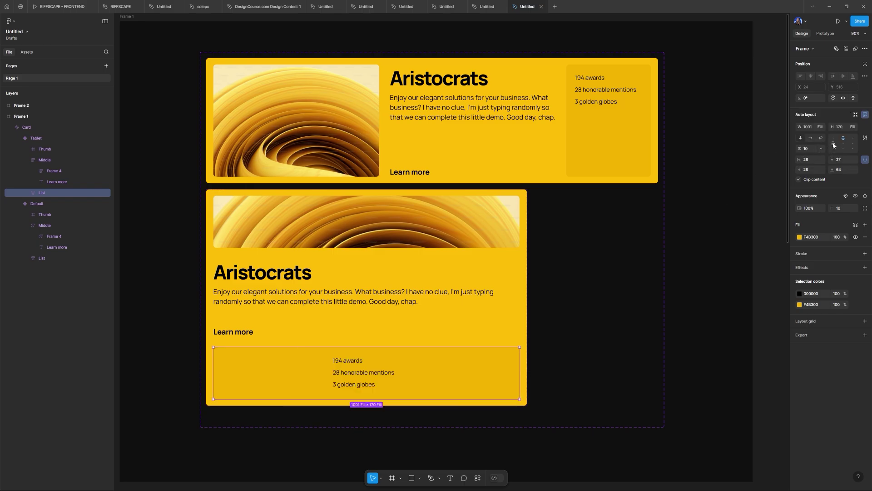
pyautogui.click(833, 144)
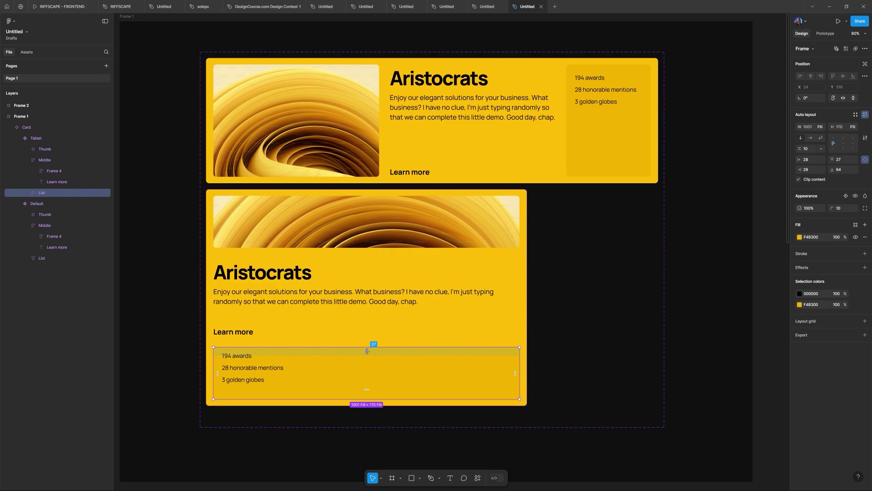
pyautogui.moveTo(367, 351); pyautogui.dragTo(364, 361)
pyautogui.click(619, 331)
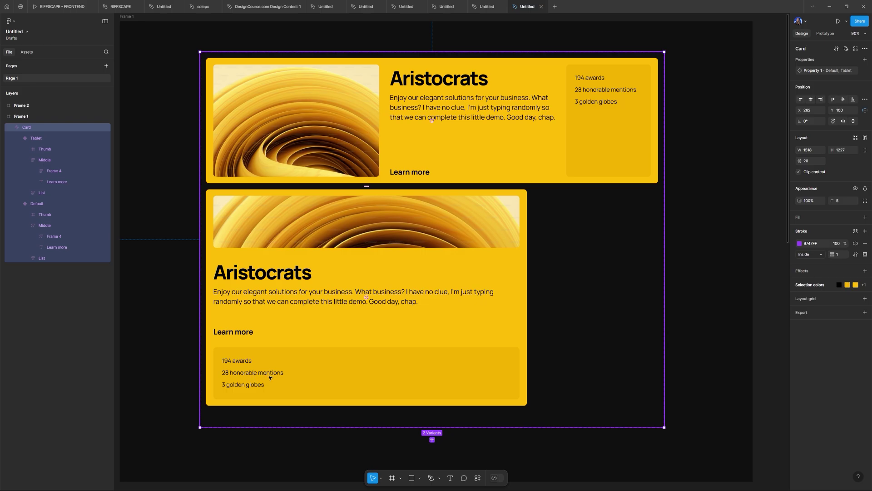
# Narrow the Tablet variant to 608 wide
pyautogui.click(496, 293)
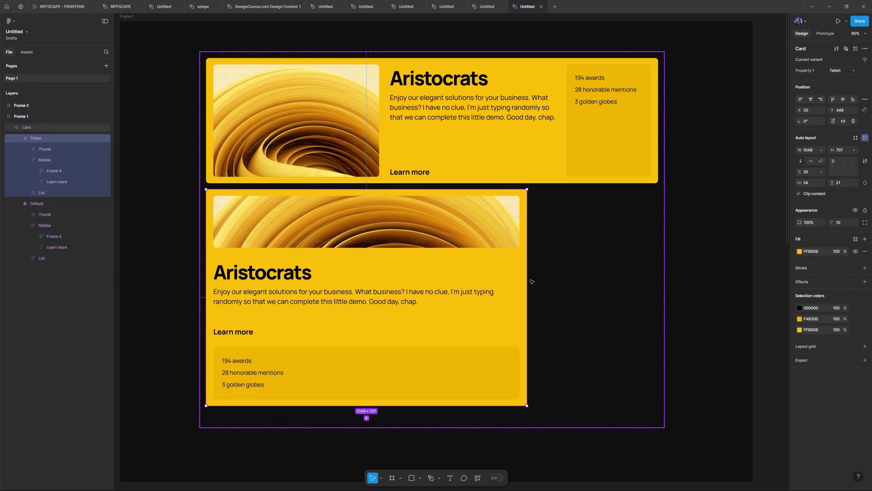
pyautogui.moveTo(527, 290); pyautogui.dragTo(403, 302)
pyautogui.click(466, 281)
pyautogui.scroll(-3, 502, 282)
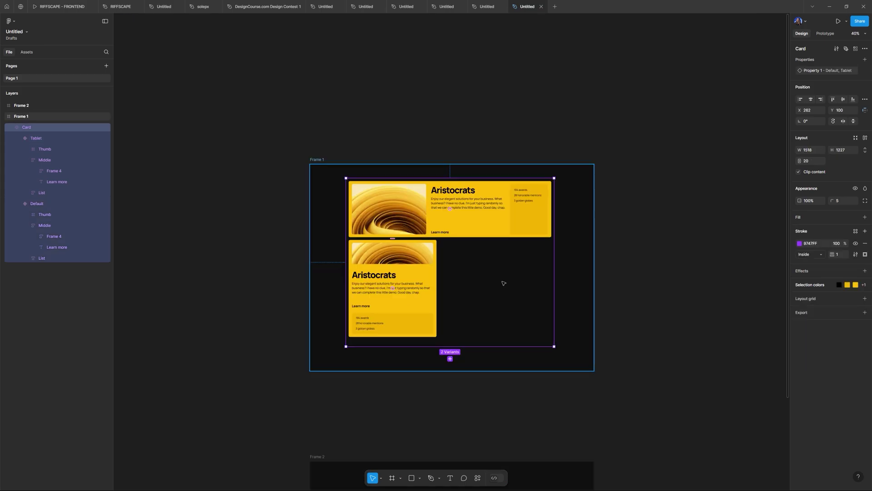
pyautogui.click(604, 294)
# Alt-drag Frame 1 into a duplicate Frame 3 and delete its copied cards
pyautogui.scroll(-5, 545, 206)
pyautogui.hscroll(3, 545, 242)
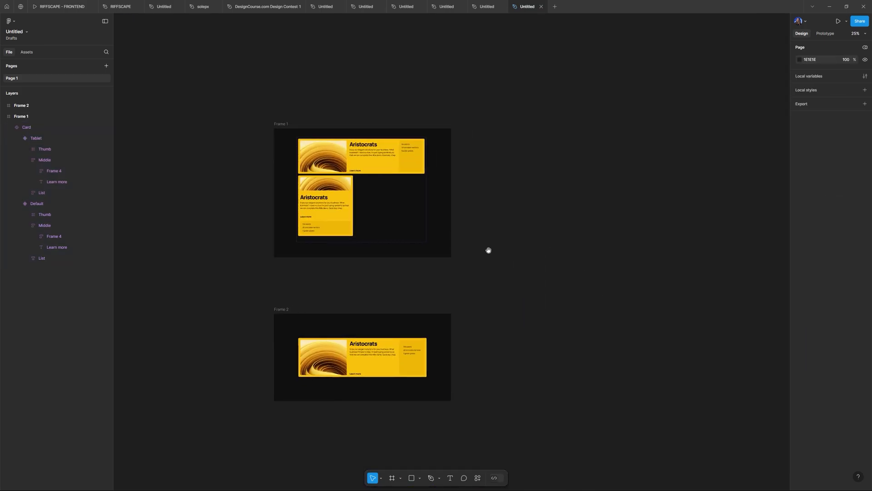
pyautogui.moveTo(287, 126); pyautogui.dragTo(520, 127)
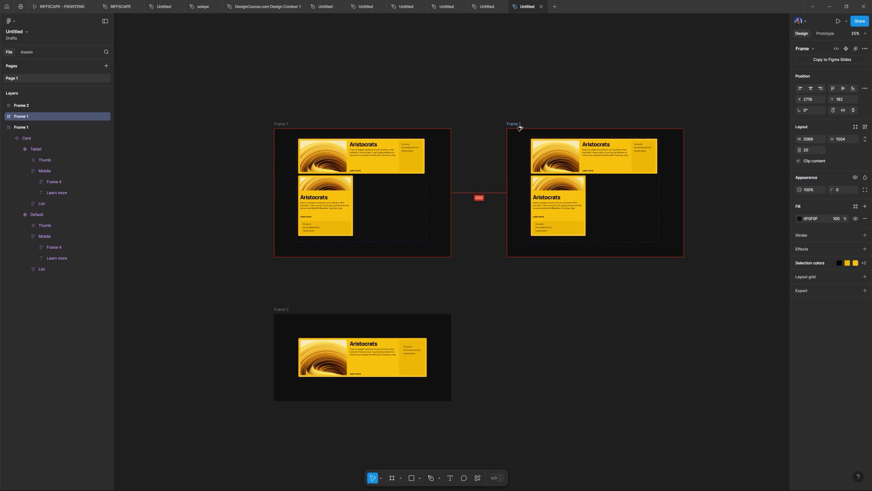
pyautogui.click(565, 159)
pyautogui.press('Delete')
pyautogui.click(535, 108)
pyautogui.hscroll(1, 495, 110)
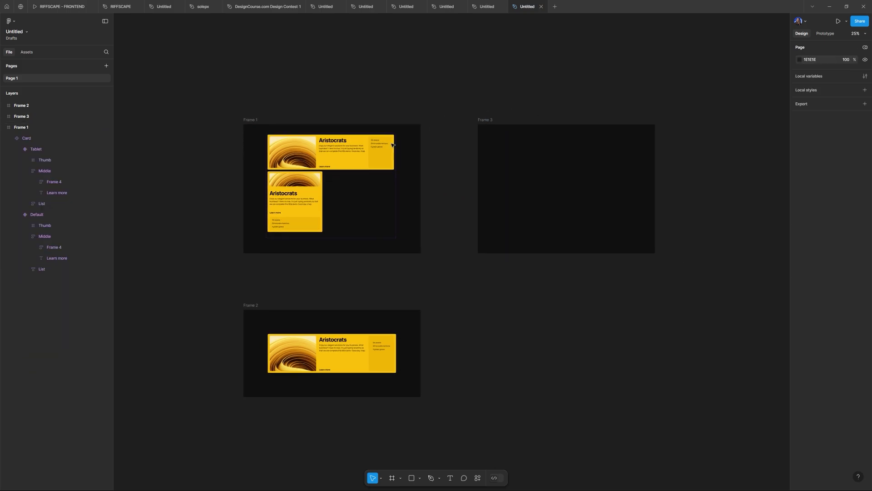
pyautogui.click(352, 155)
pyautogui.scroll(3, 352, 154)
pyautogui.click(317, 146)
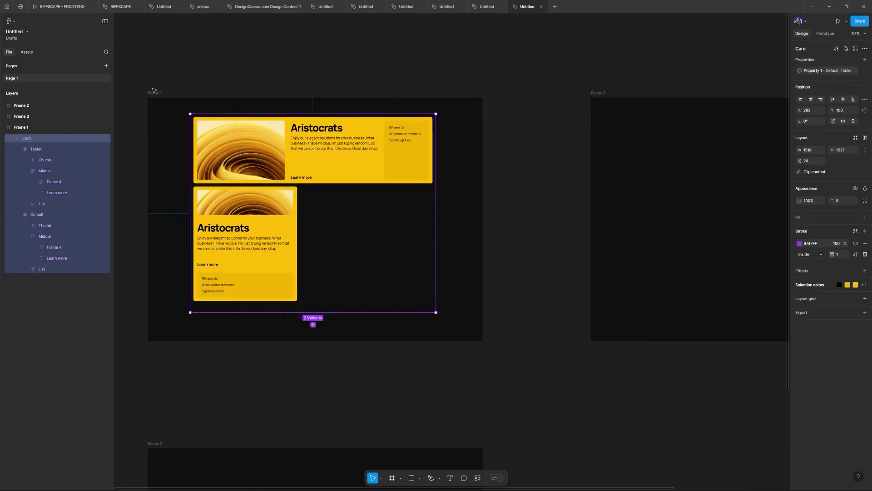
pyautogui.press('Escape')
pyautogui.click(364, 144)
# In Local variables, add a Number variable called Width and leave its value at 0
pyautogui.moveTo(443, 195); pyautogui.dragTo(422, 187)
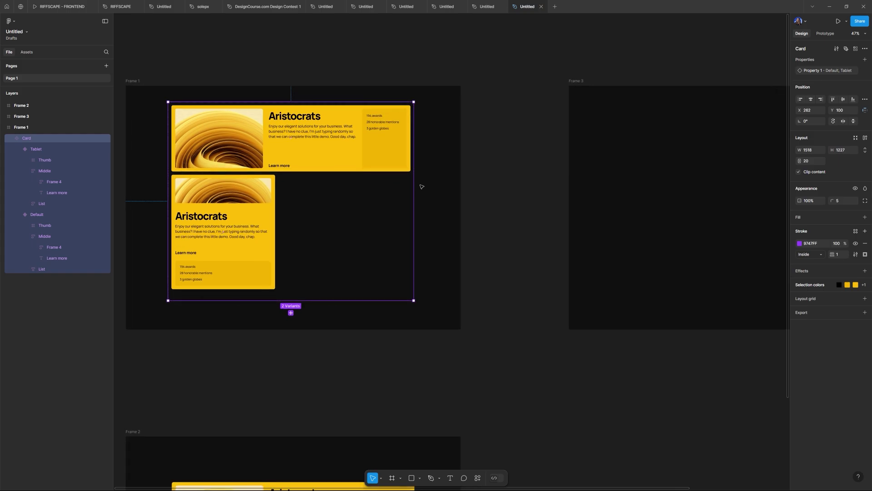
pyautogui.click(514, 179)
pyautogui.moveTo(523, 173); pyautogui.dragTo(381, 261)
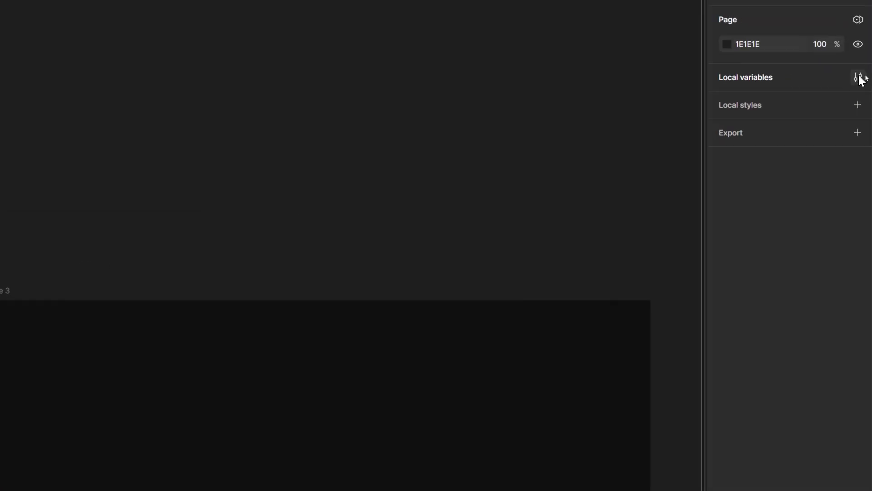
pyautogui.click(865, 76)
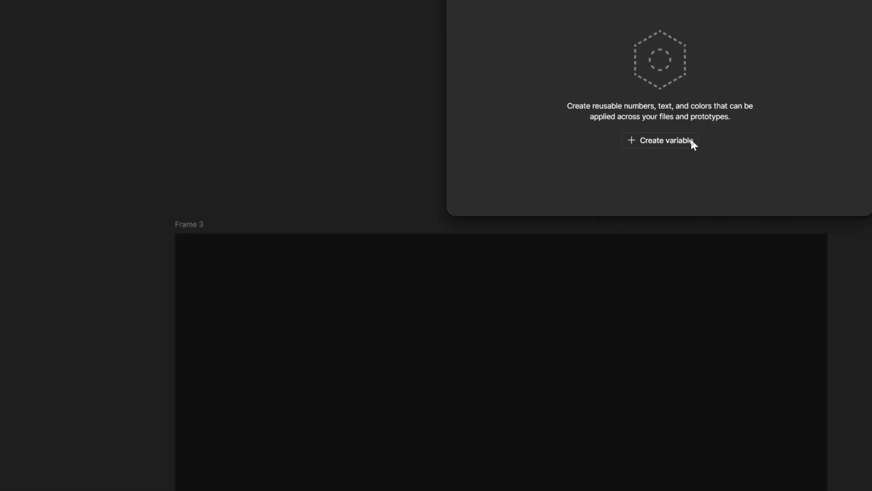
pyautogui.click(684, 140)
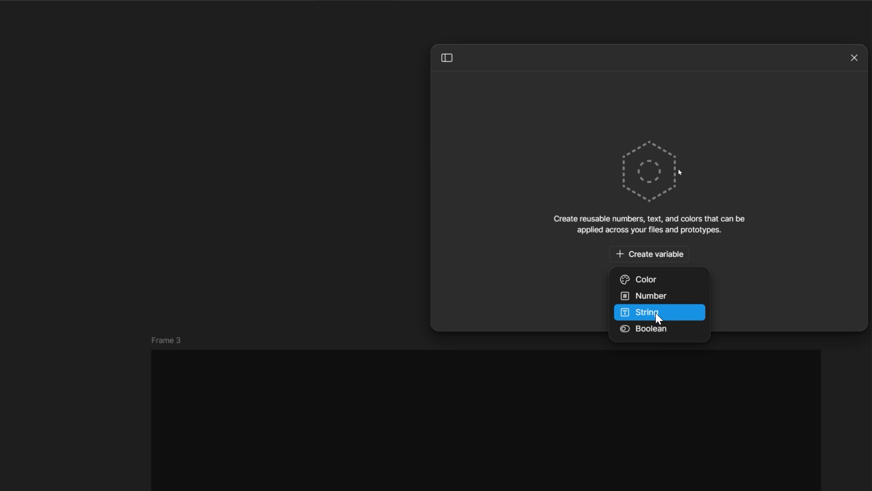
pyautogui.click(651, 298)
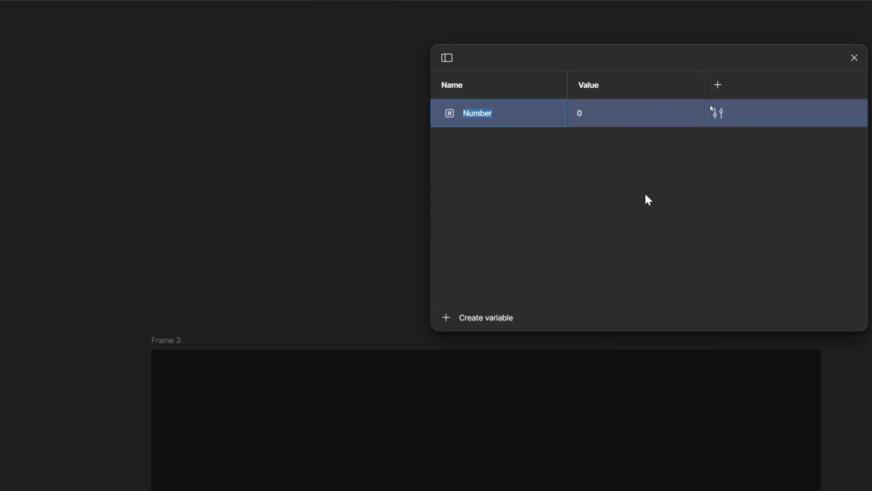
pyautogui.write('Width')
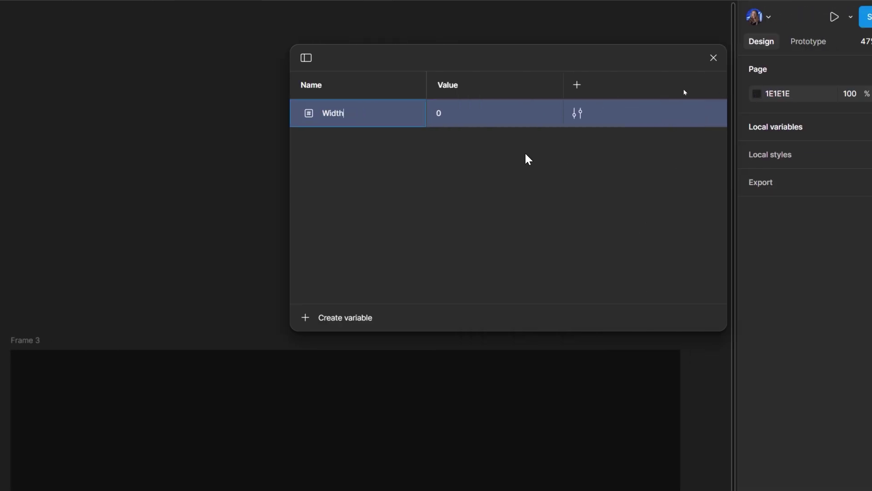
pyautogui.press('Return')
pyautogui.click(458, 115)
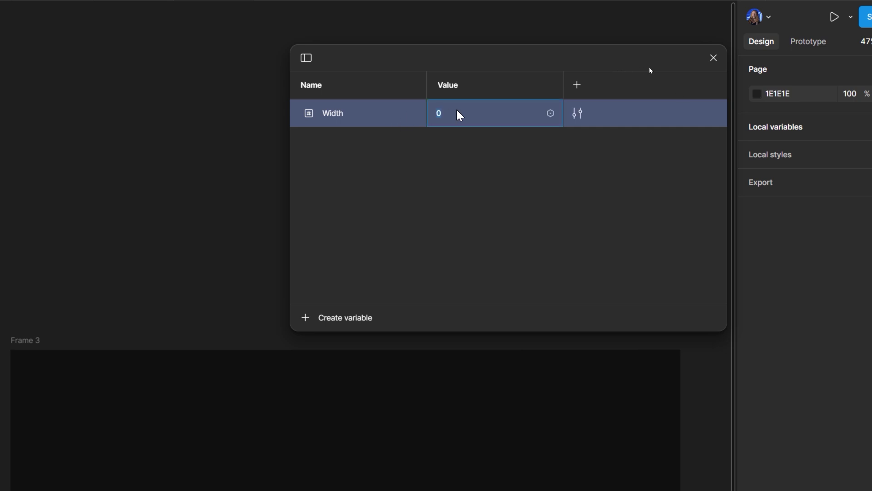
pyautogui.press('Return')
pyautogui.scroll(-3, 214, 265)
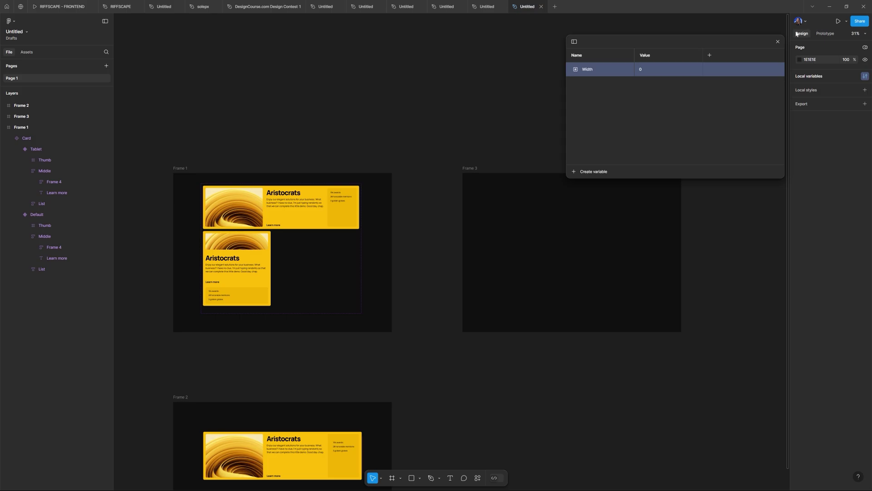
# Close the variables window and drag the Default card variant toward Frame 3
pyautogui.click(684, 83)
pyautogui.scroll(-2, 389, 197)
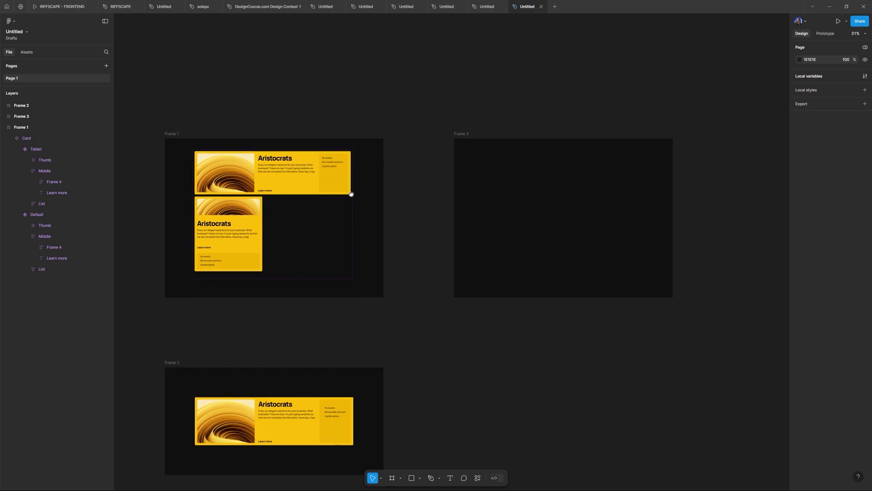
pyautogui.click(300, 182)
pyautogui.click(297, 182)
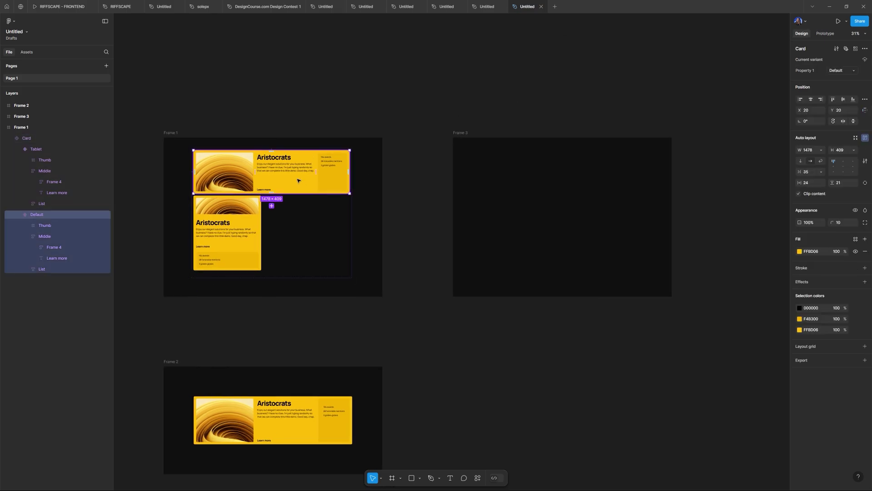
pyautogui.moveTo(295, 177); pyautogui.dragTo(587, 220)
# Try widening the card in Frame 3, then deselect and reselect it
pyautogui.scroll(5, 614, 187)
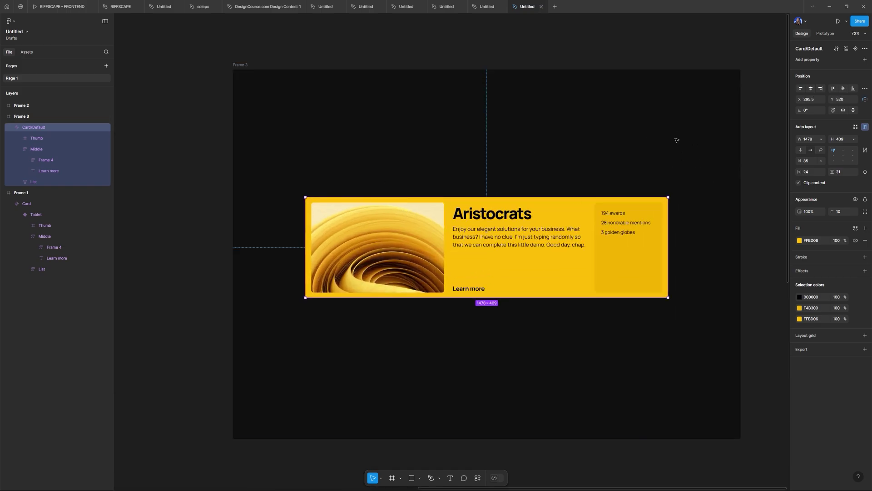
pyautogui.click(243, 66)
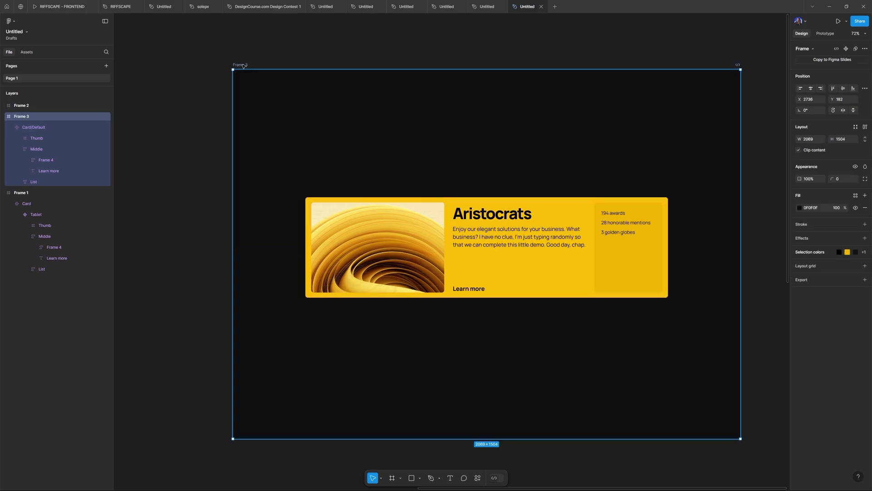
pyautogui.doubleClick(376, 229)
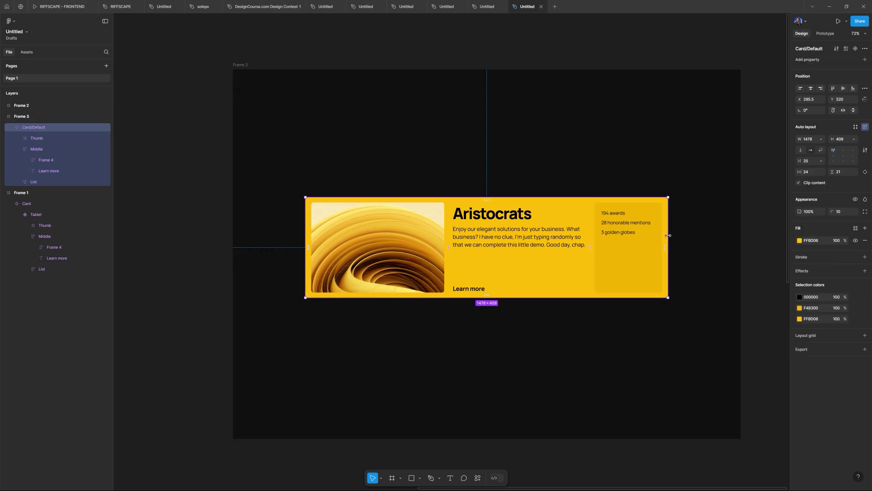
pyautogui.moveTo(668, 235)
pyautogui.mouseDown()
pyautogui.moveTo(697, 235)
pyautogui.moveTo(682, 236)
pyautogui.mouseUp()
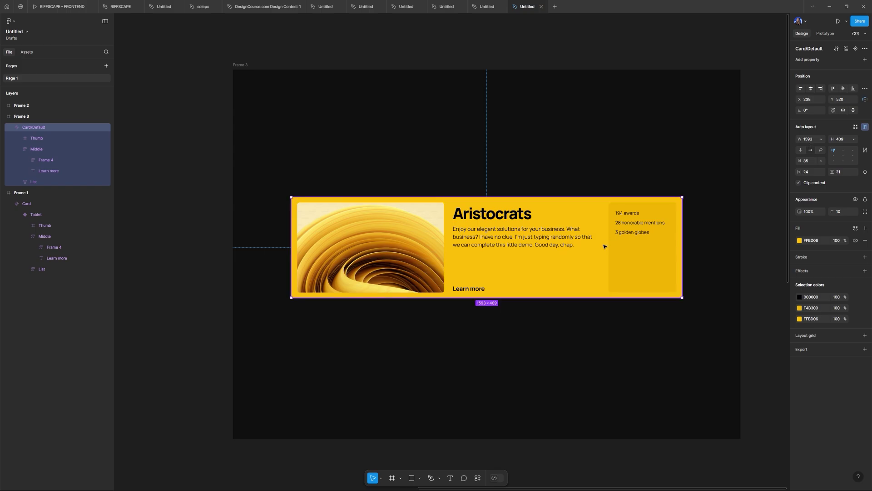
pyautogui.click(518, 172)
pyautogui.scroll(-5, 518, 171)
pyautogui.click(519, 184)
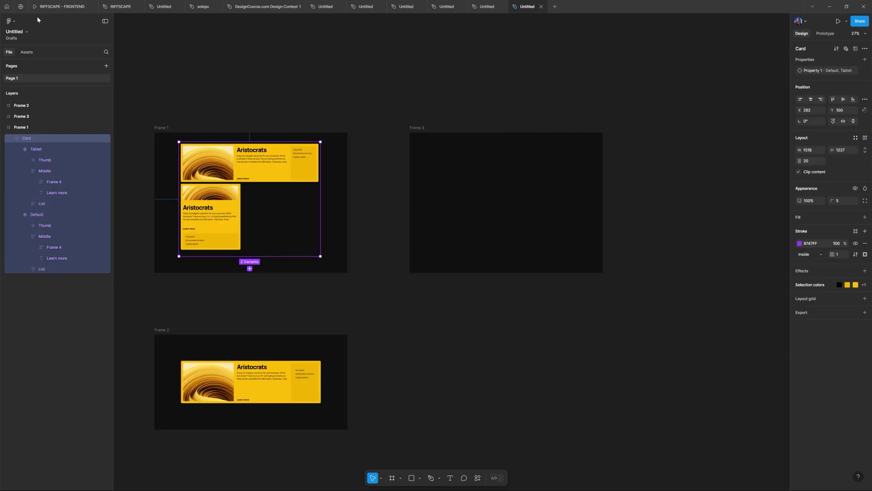
# Set the Width variable's value to 1600 in Local variables
pyautogui.click(357, 102)
pyautogui.hscroll(-3, 361, 104)
pyautogui.scroll(2, 432, 116)
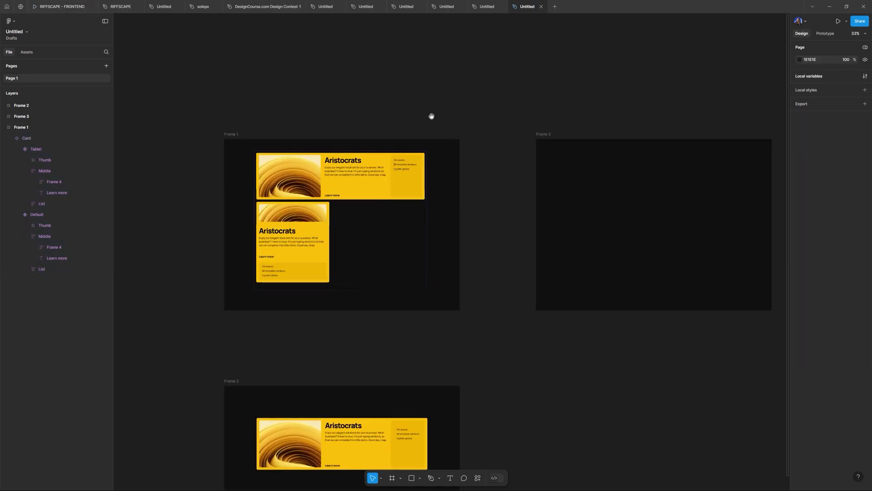
pyautogui.hscroll(3, 677, 77)
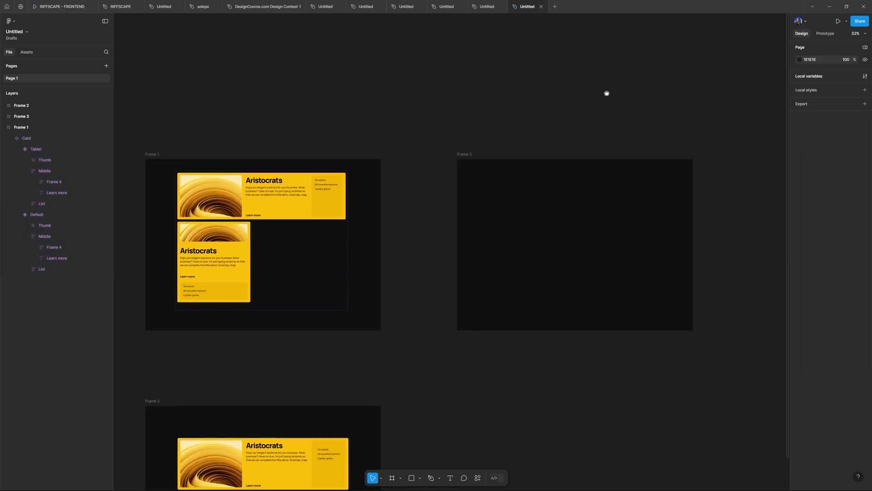
pyautogui.click(824, 78)
pyautogui.scroll(2, 641, 70)
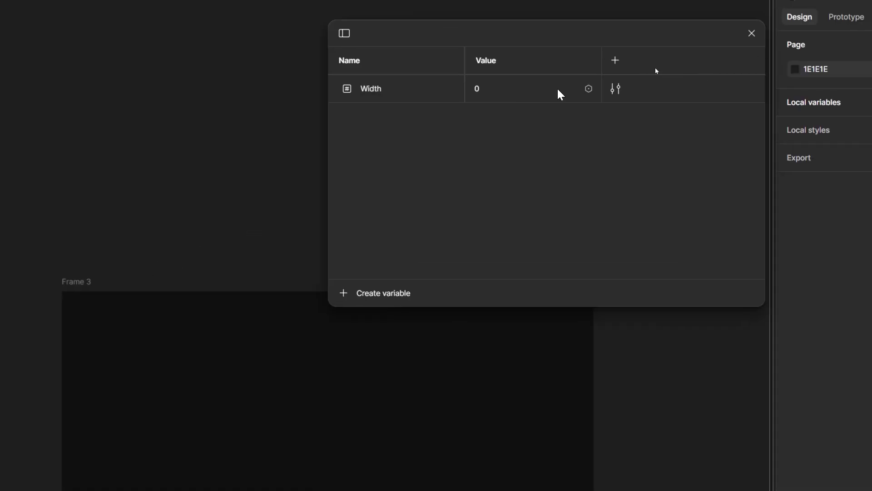
pyautogui.click(653, 71)
pyautogui.write('1600')
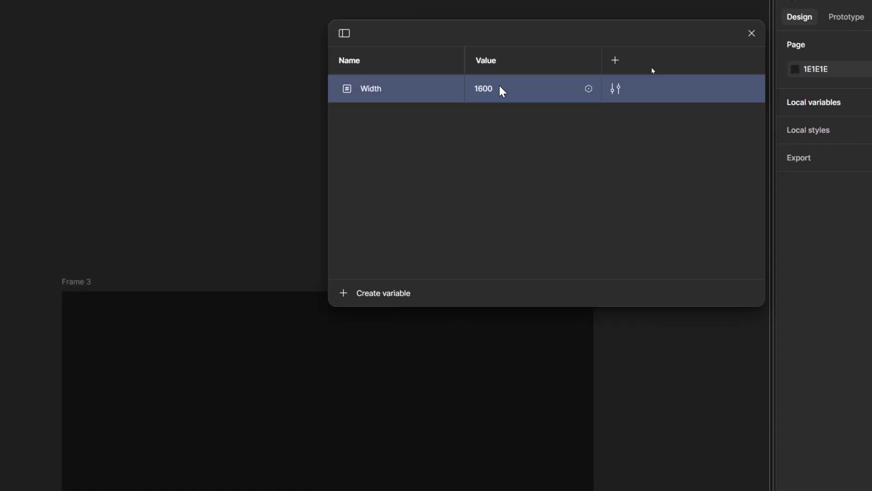
pyautogui.press('Return')
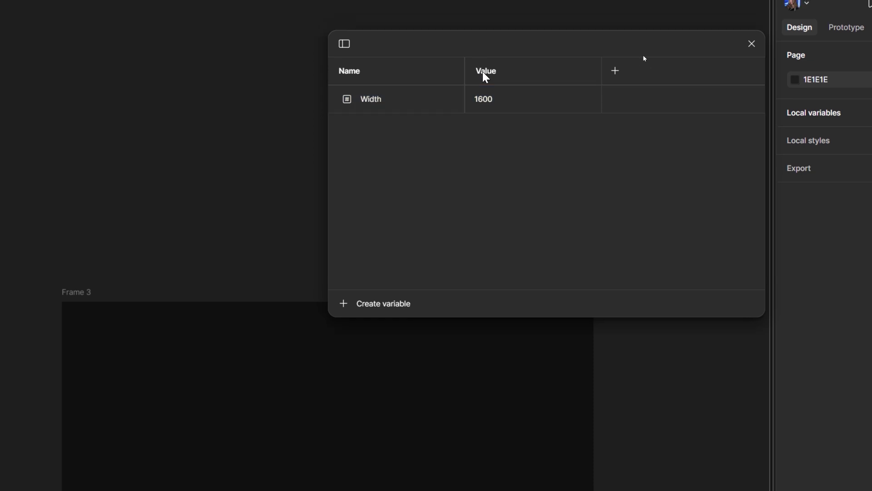
# Rename the Value mode to Desktop and add Tablet and Phone modes
pyautogui.doubleClick(483, 73)
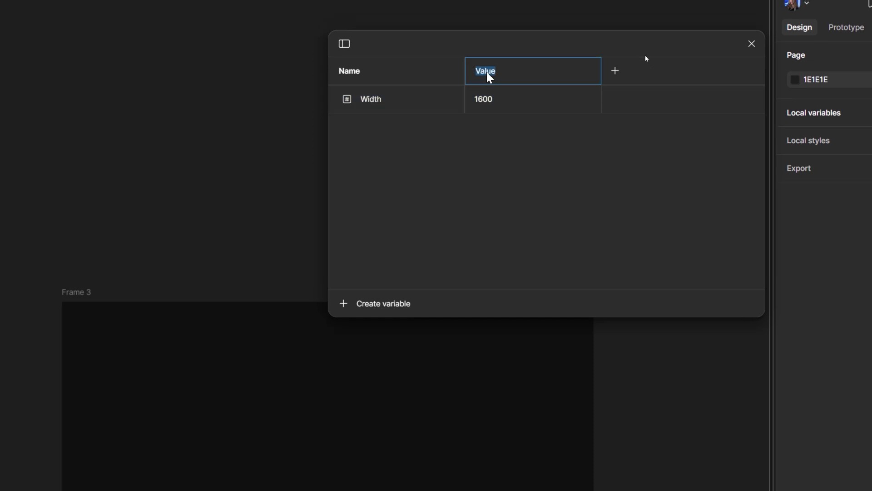
pyautogui.write('Desktop')
pyautogui.press('Return')
pyautogui.click(615, 70)
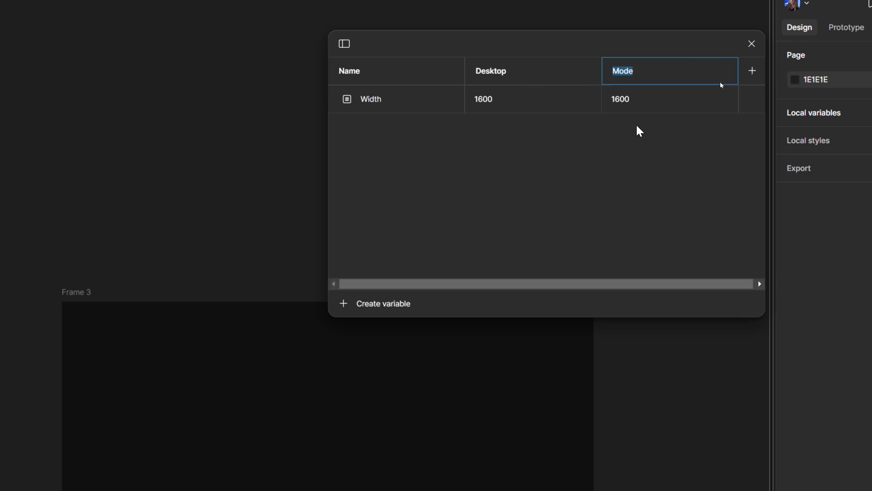
pyautogui.write('Tablet')
pyautogui.press('Return')
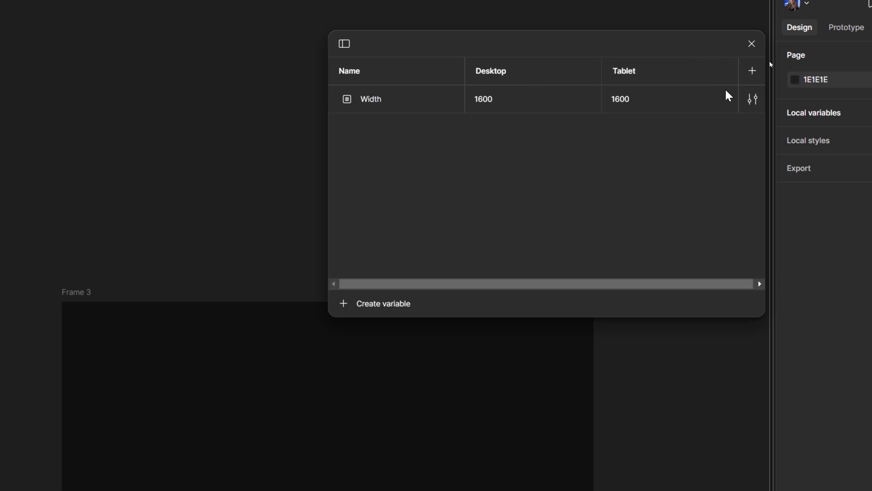
pyautogui.click(752, 72)
pyautogui.write('Phone')
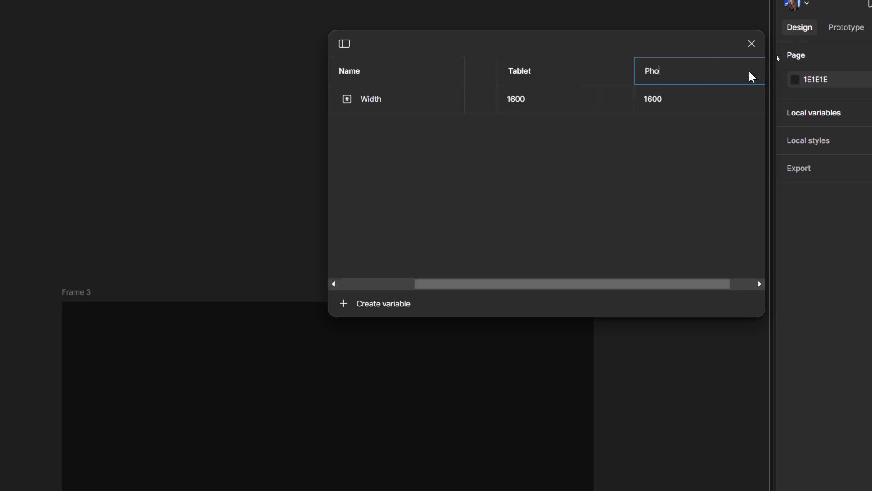
pyautogui.press('Return')
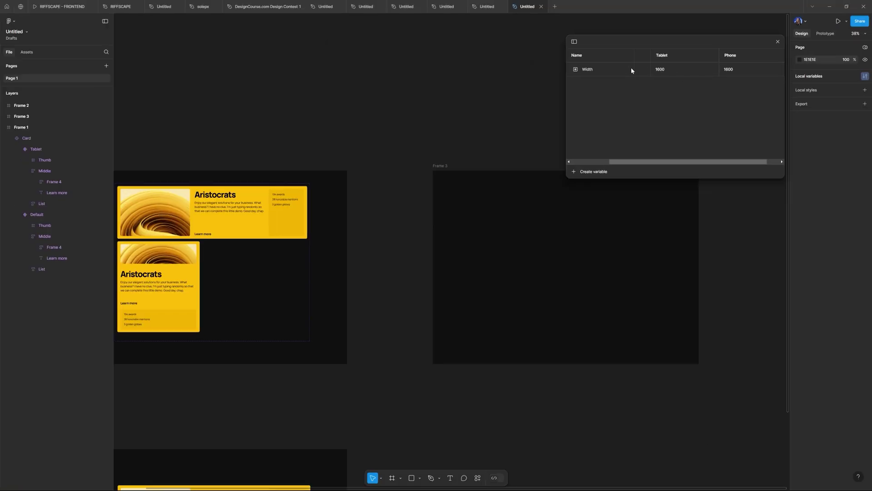
# Trial-narrow the Default card variant to a tablet width, then undo it
pyautogui.hscroll(-5, 572, 161)
pyautogui.moveTo(611, 164); pyautogui.dragTo(708, 163)
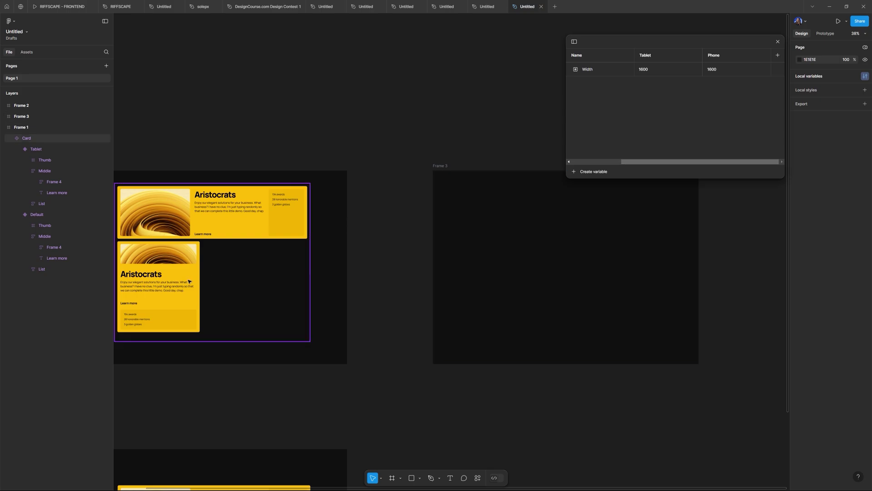
pyautogui.click(254, 221)
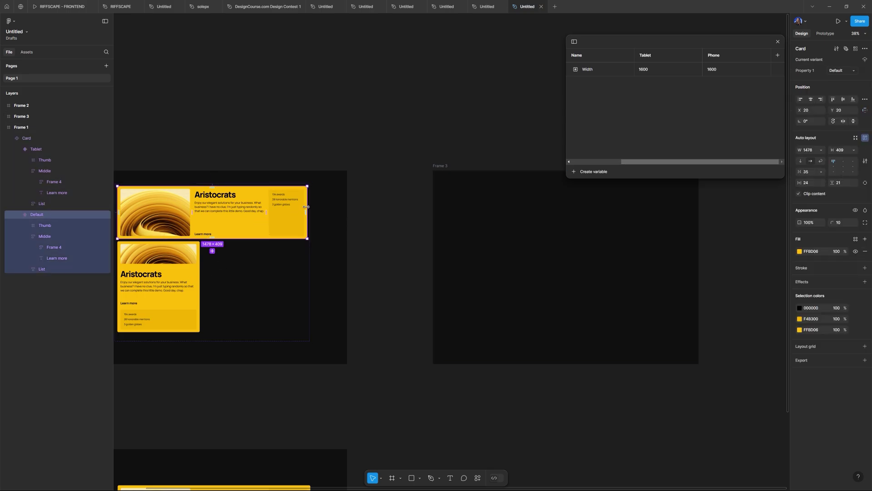
pyautogui.moveTo(307, 209); pyautogui.dragTo(253, 212)
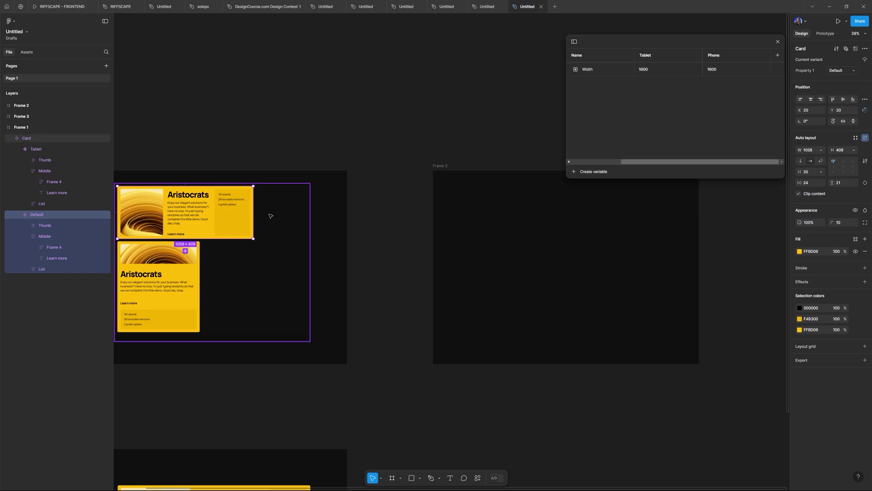
pyautogui.hotkey('ctrl', 'z')
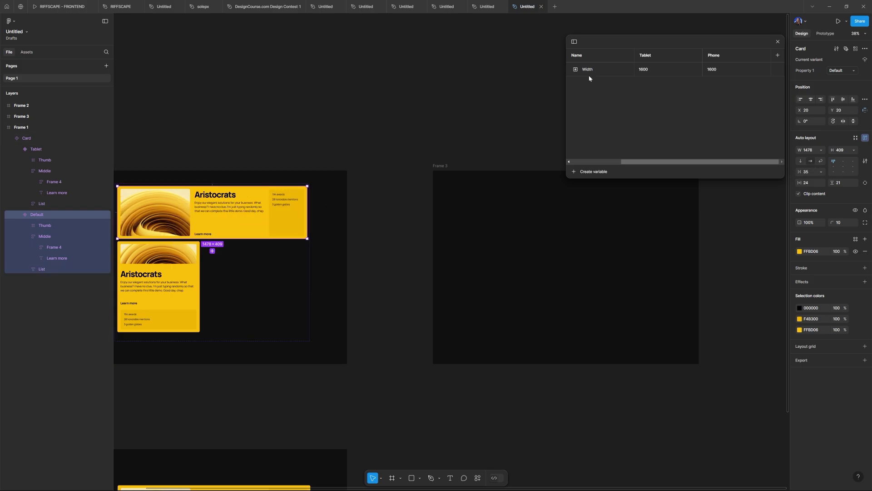
# Set the Width variable's Tablet value to 1058 and Phone value to 400
pyautogui.click(609, 69)
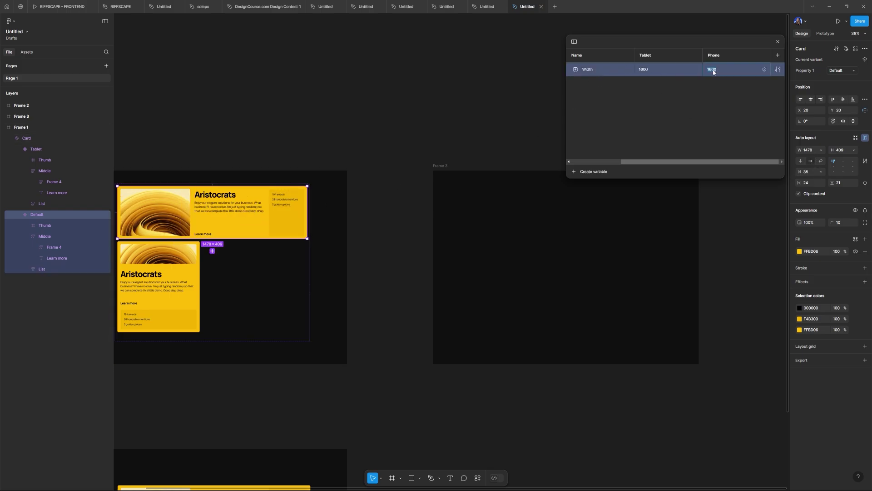
pyautogui.click(646, 71)
pyautogui.write('1')
pyautogui.click(712, 71)
pyautogui.write('4')
pyautogui.click(389, 107)
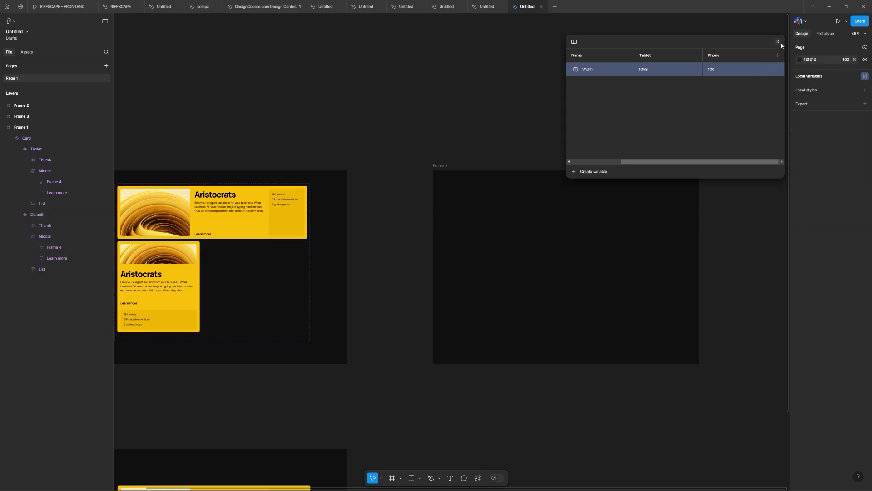
# Apply the Width variable to the W field of the Default and Tablet Card variants, making both 1600 wide
pyautogui.click(777, 41)
pyautogui.scroll(5, 337, 130)
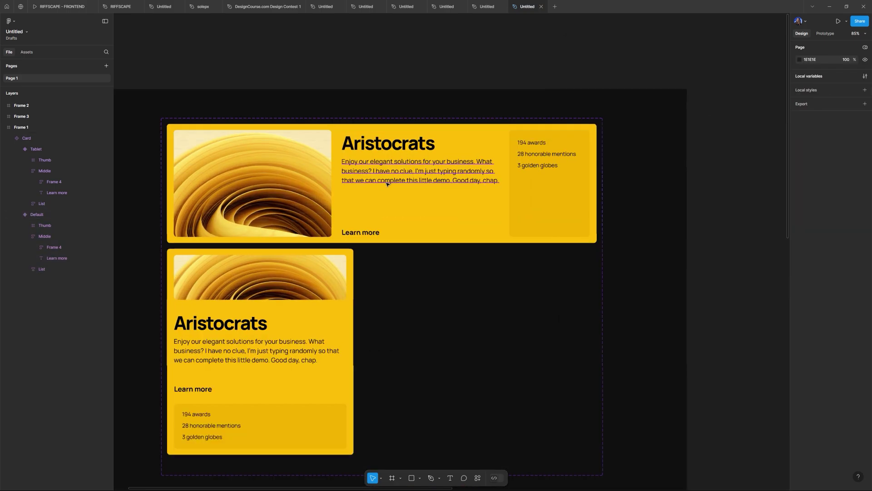
pyautogui.click(387, 184)
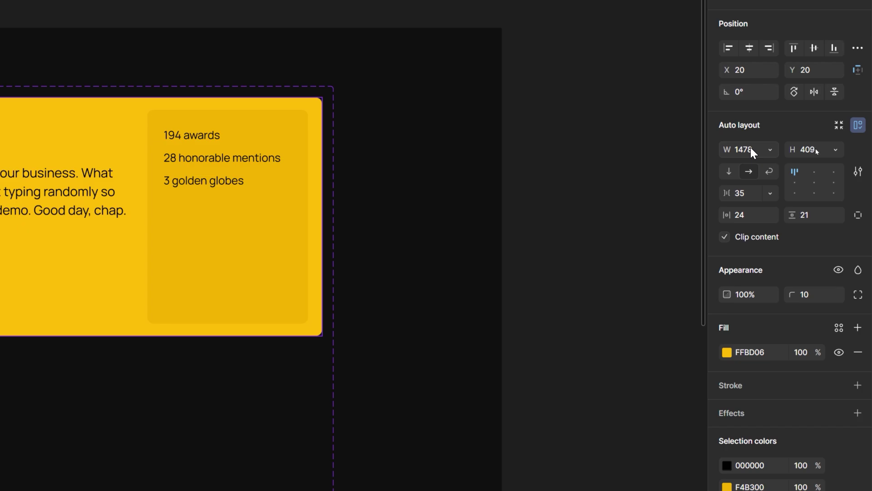
pyautogui.click(771, 150)
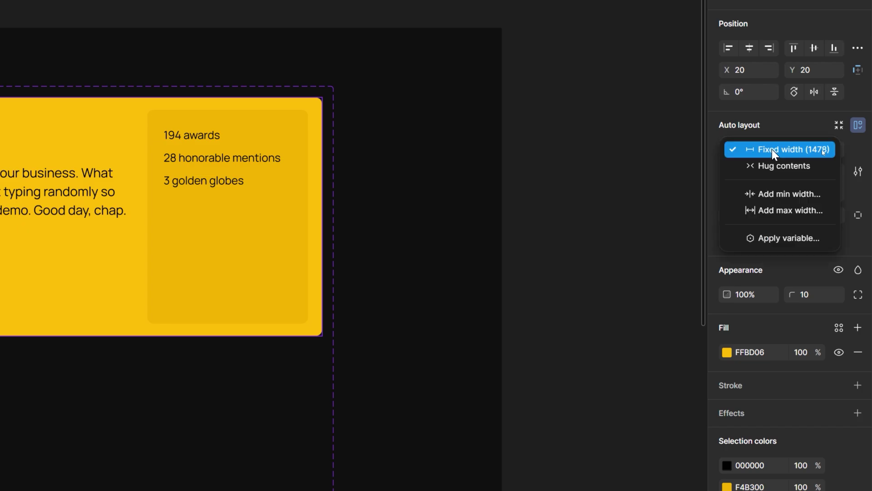
pyautogui.click(786, 239)
pyautogui.click(772, 232)
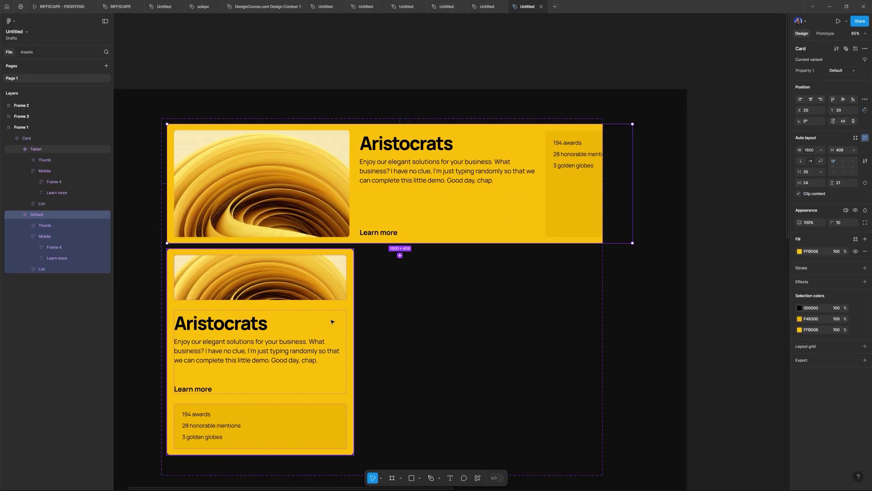
pyautogui.click(330, 322)
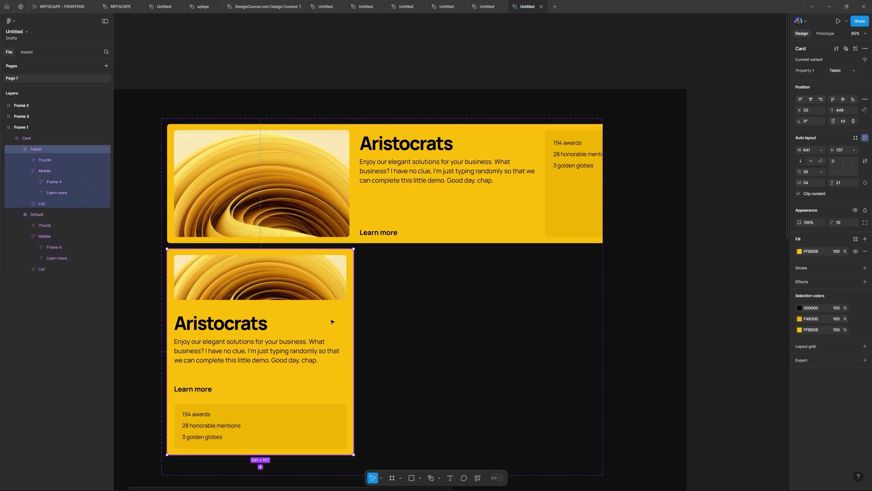
pyautogui.click(822, 151)
pyautogui.click(823, 158)
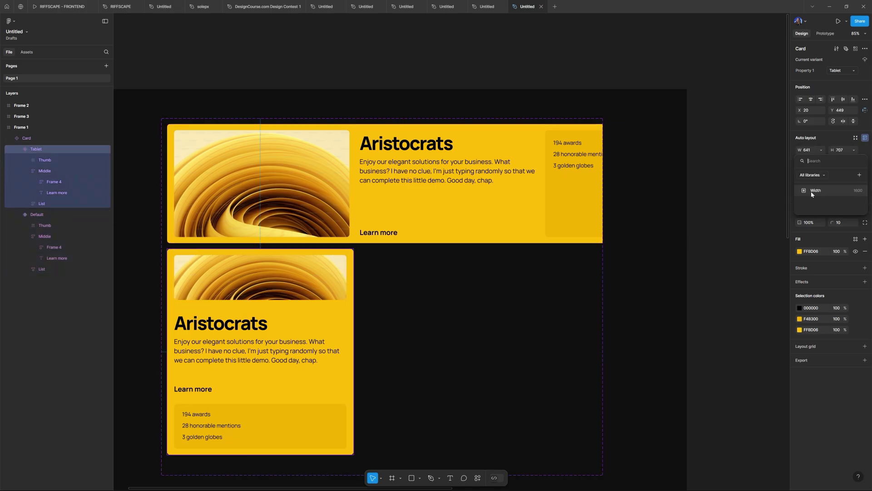
# Drag the Card component from Local assets into Frame 3 as a 1600×409 Default instance
pyautogui.scroll(-5, 575, 307)
pyautogui.click(623, 307)
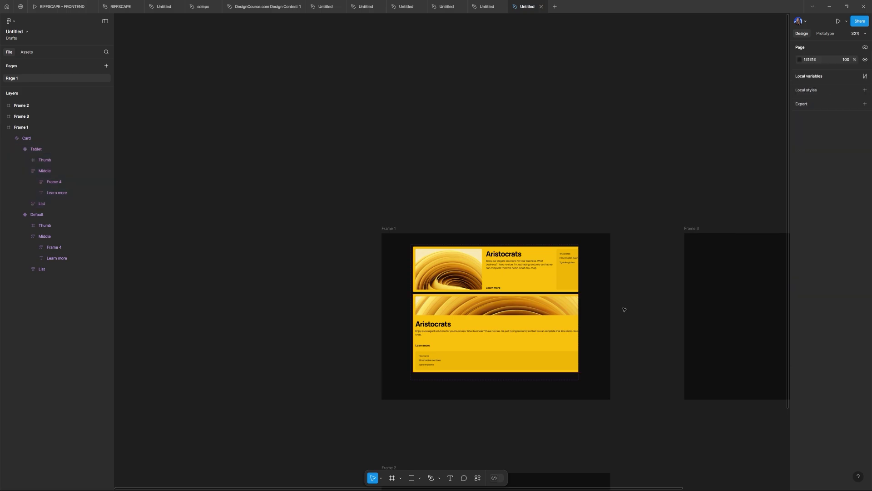
pyautogui.moveTo(622, 307); pyautogui.dragTo(427, 178)
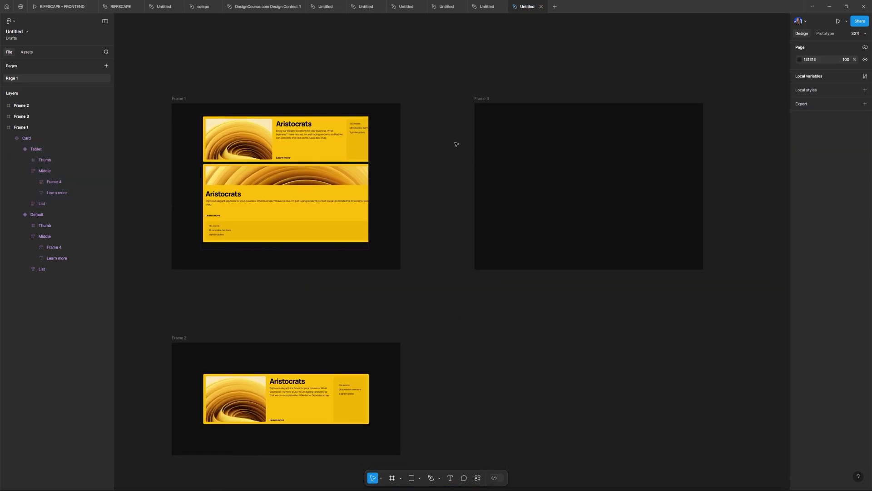
pyautogui.hscroll(4, 409, 141)
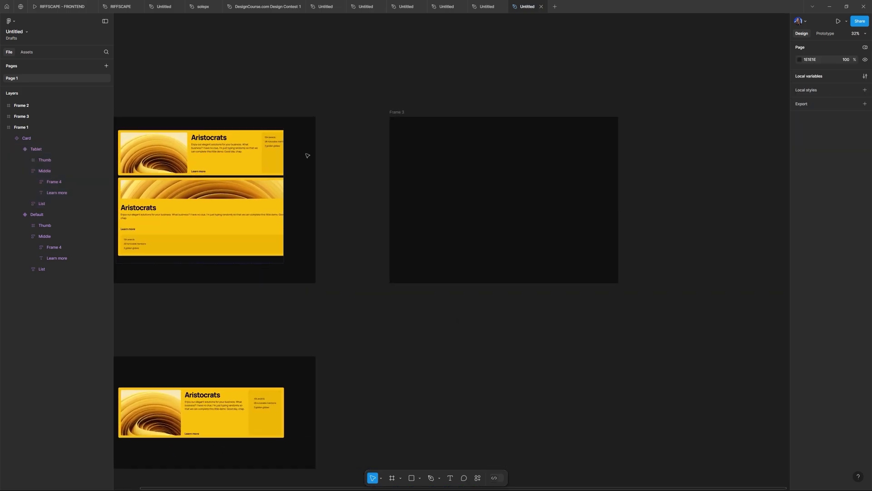
pyautogui.click(30, 52)
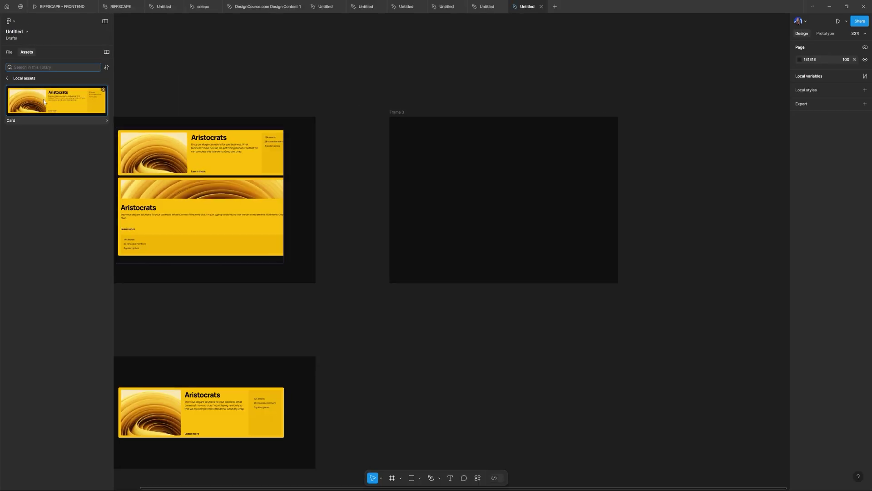
pyautogui.moveTo(44, 101); pyautogui.dragTo(531, 202)
# Change Frame 3's name to 'Desktop'
pyautogui.click(562, 150)
pyautogui.hscroll(3, 499, 157)
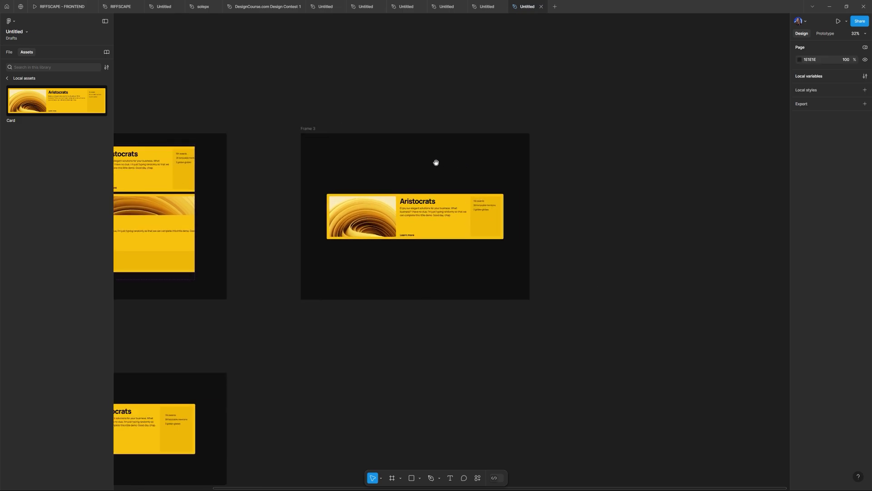
pyautogui.click(314, 130)
pyautogui.doubleClick(308, 129)
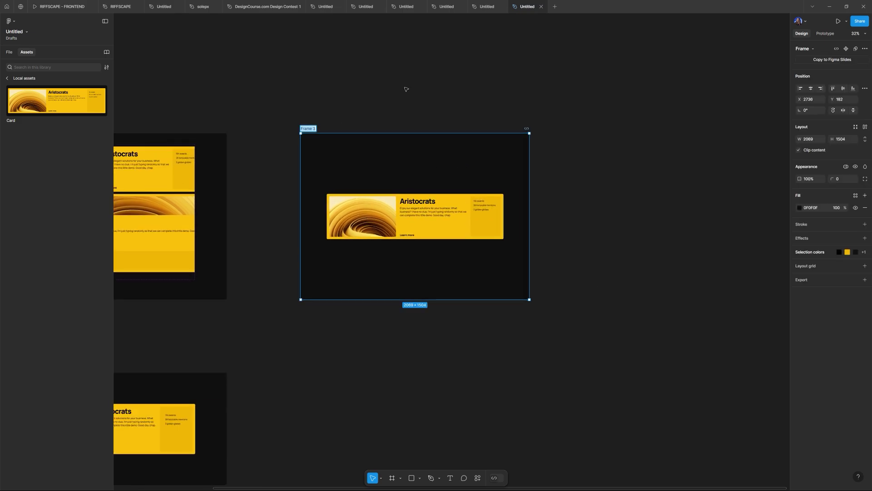
pyautogui.write('Desktop')
pyautogui.press('Return')
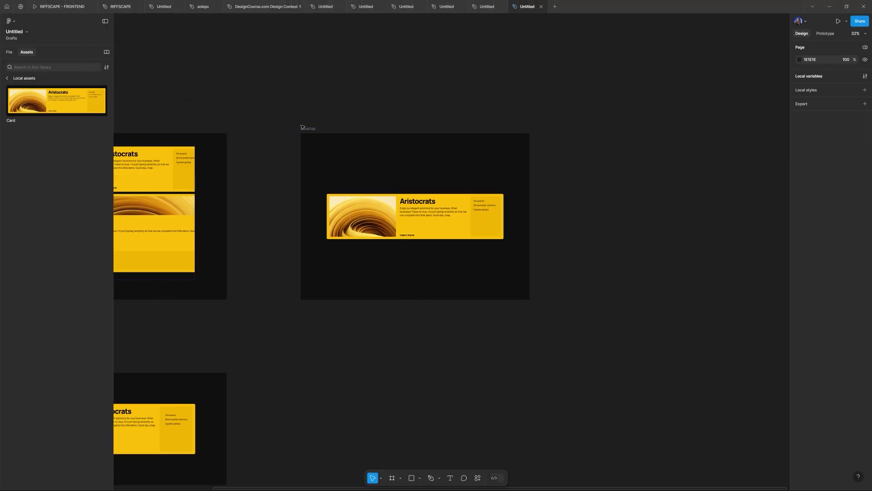
pyautogui.click(306, 116)
pyautogui.scroll(3, 454, 217)
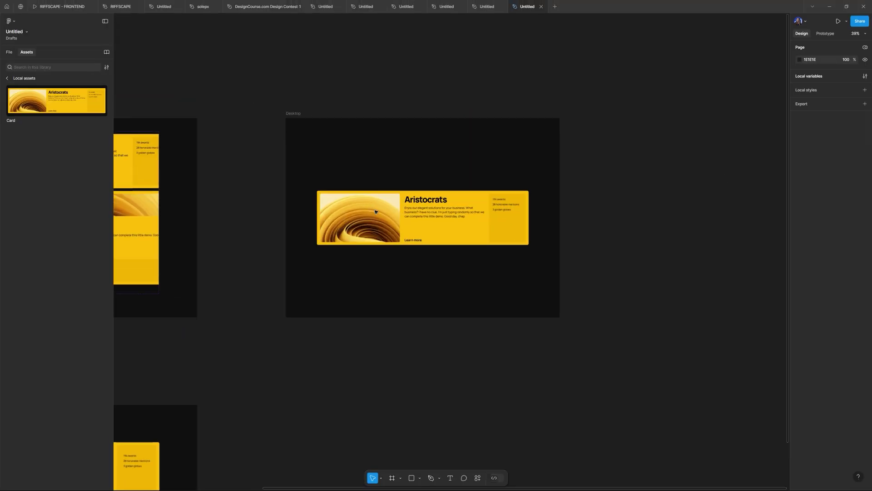
pyautogui.click(453, 212)
pyautogui.moveTo(476, 224); pyautogui.dragTo(445, 49)
pyautogui.click(275, 95)
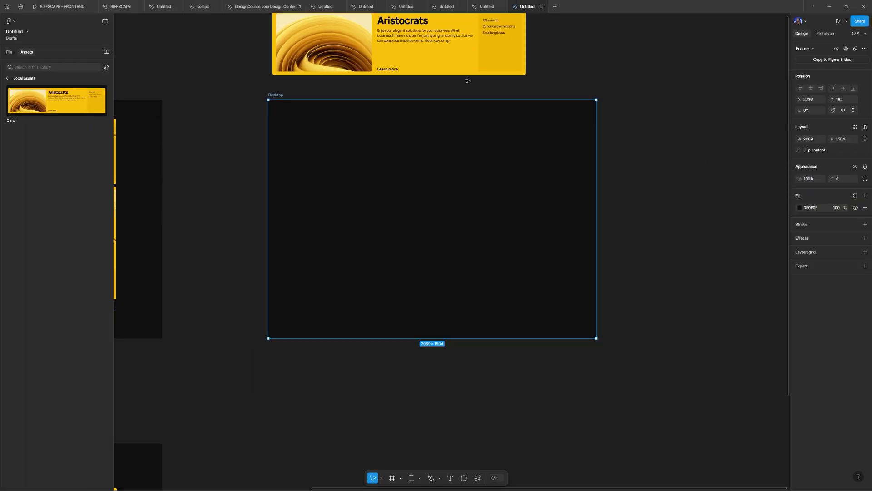
pyautogui.click(427, 55)
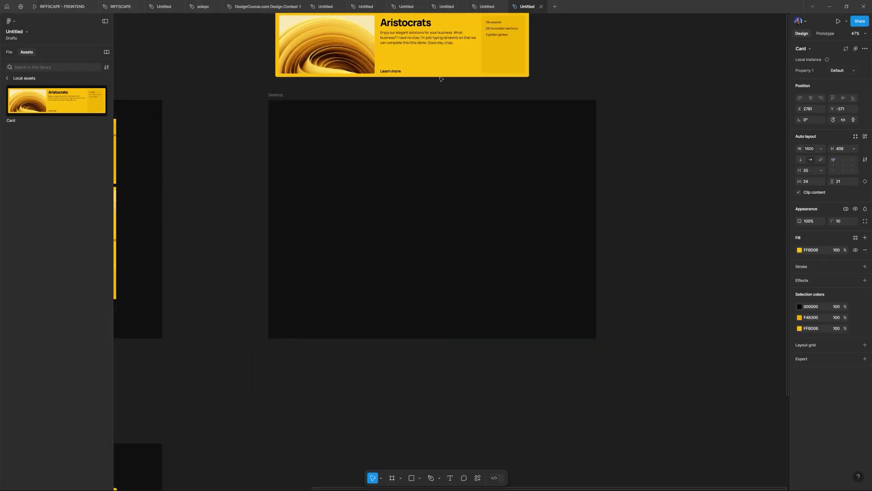
pyautogui.moveTo(440, 77); pyautogui.dragTo(453, 216)
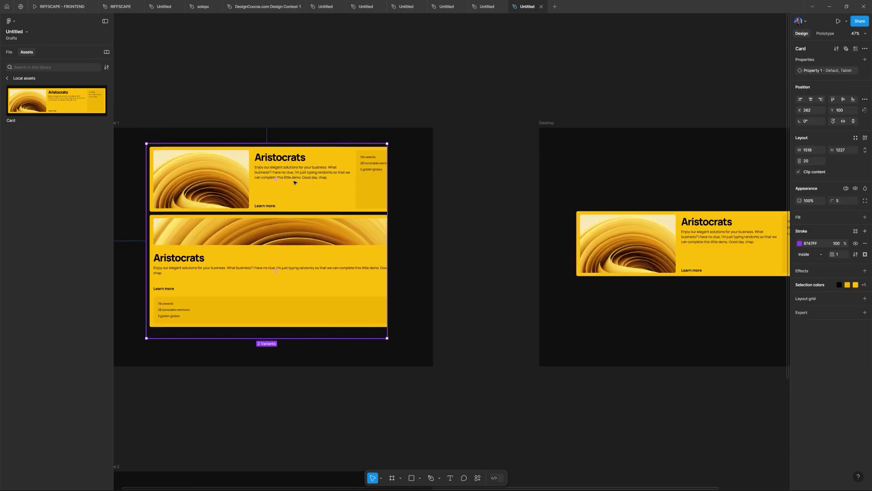
pyautogui.click(284, 156)
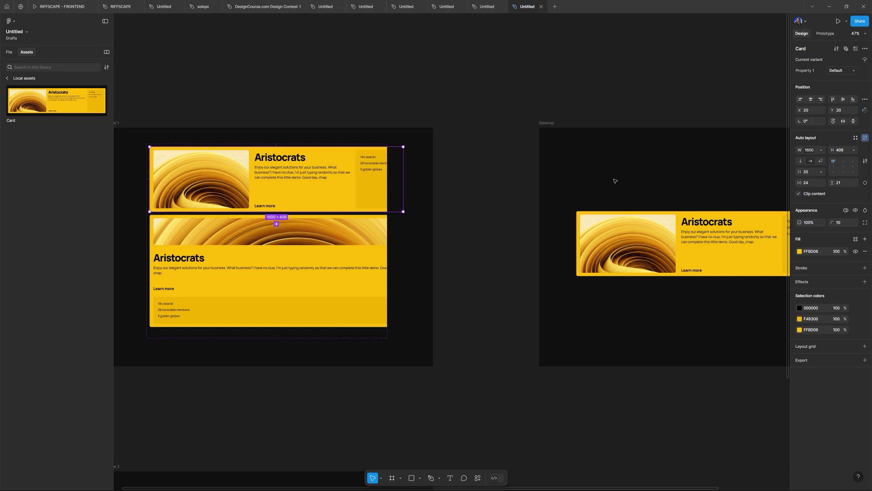
pyautogui.click(821, 150)
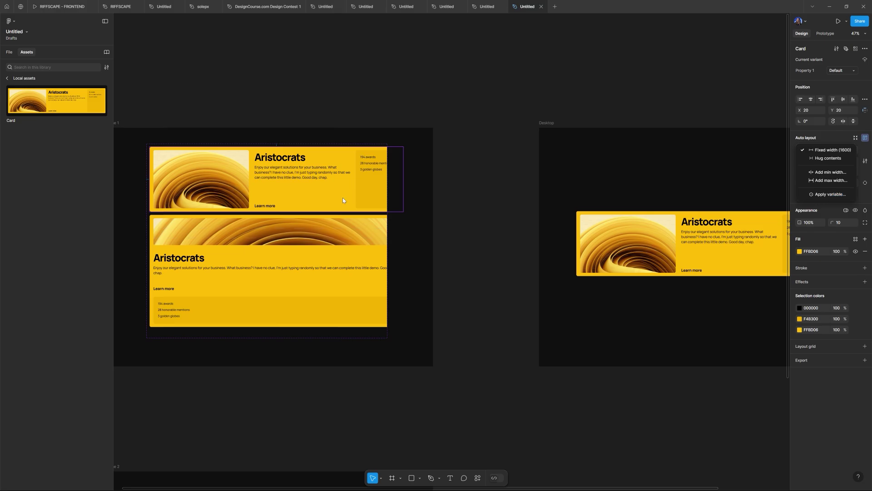
pyautogui.press('Escape')
pyautogui.hscroll(5, 658, 253)
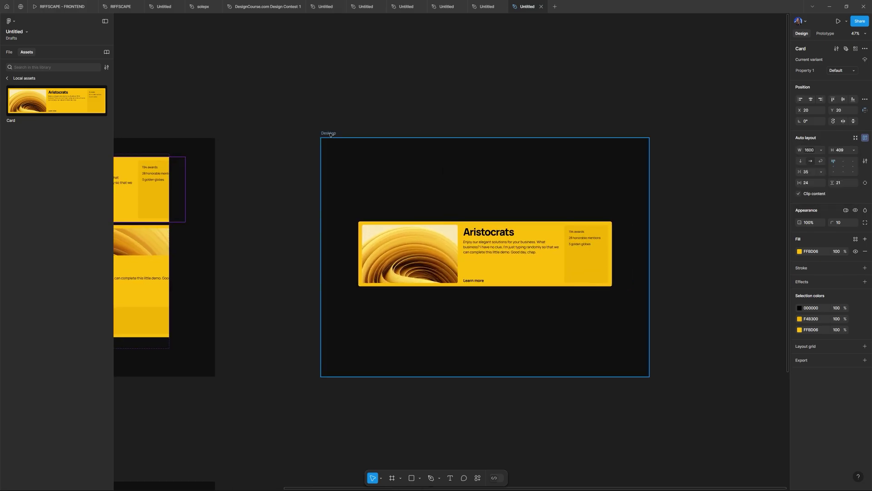
# Switch the Desktop frame's Collection 1 variable mode from Auto to Desktop
pyautogui.press('Escape')
pyautogui.click(846, 167)
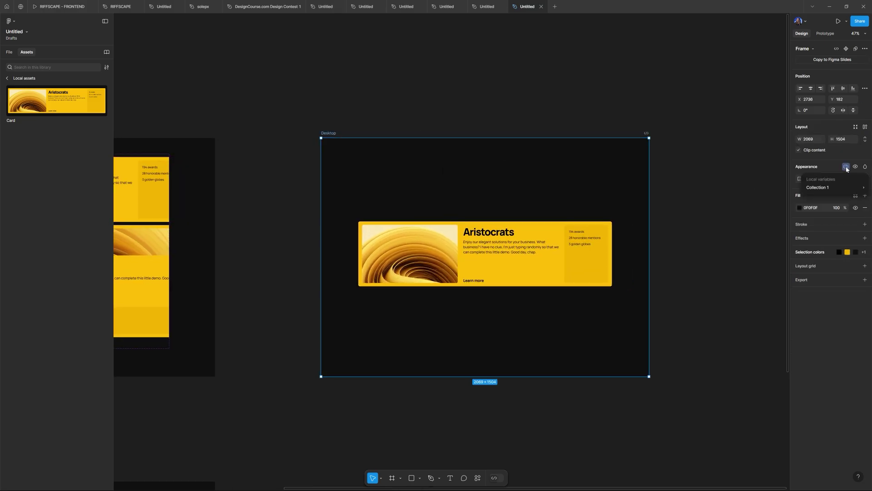
pyautogui.moveTo(821, 187)
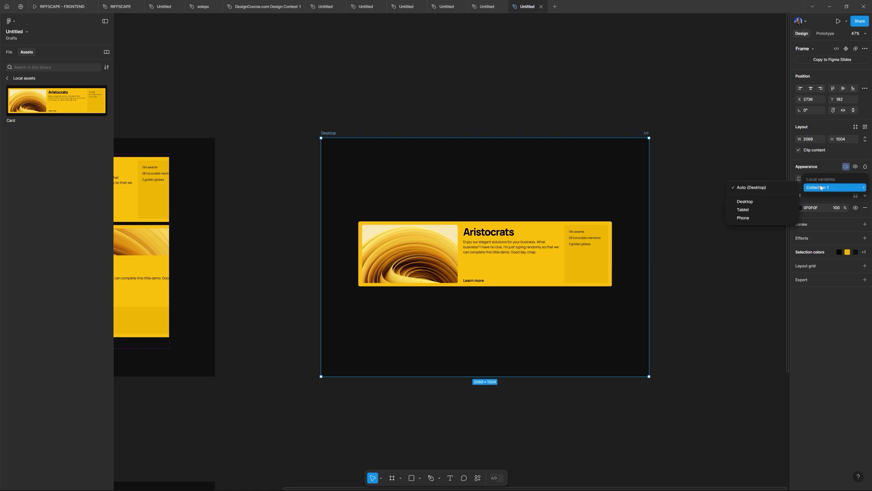
pyautogui.click(744, 202)
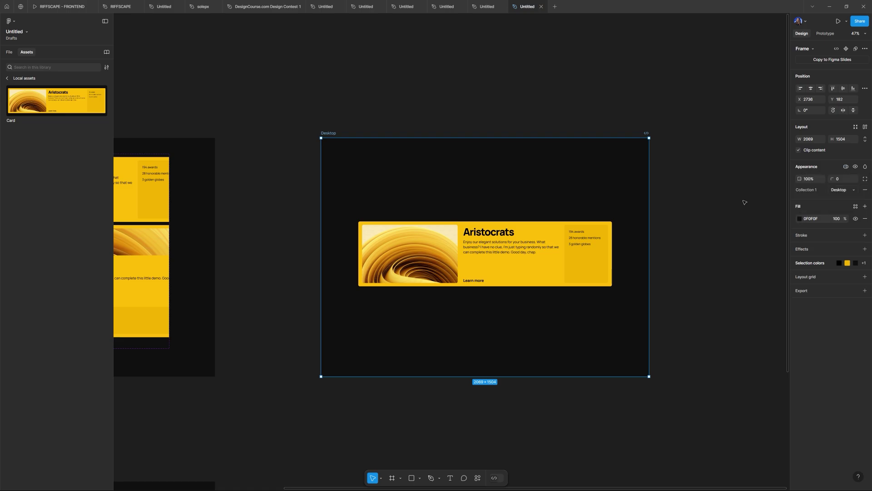
pyautogui.click(720, 189)
pyautogui.hscroll(4, 516, 251)
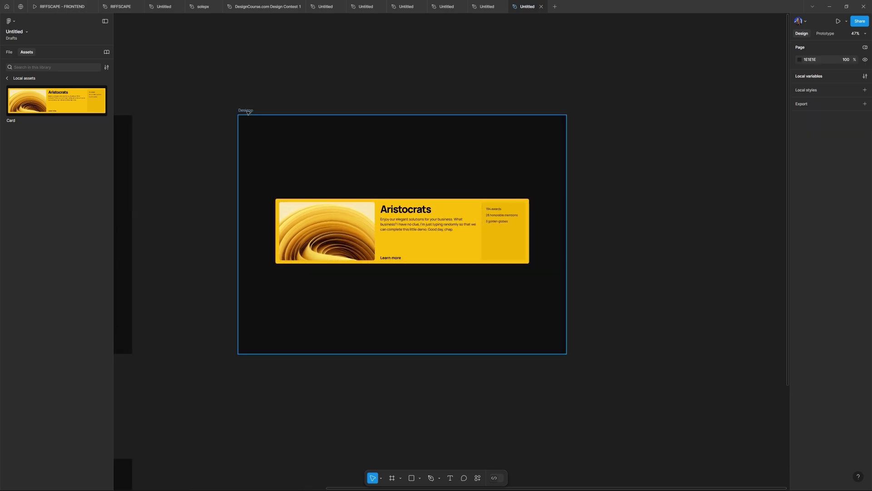
pyautogui.hscroll(3, 235, 119)
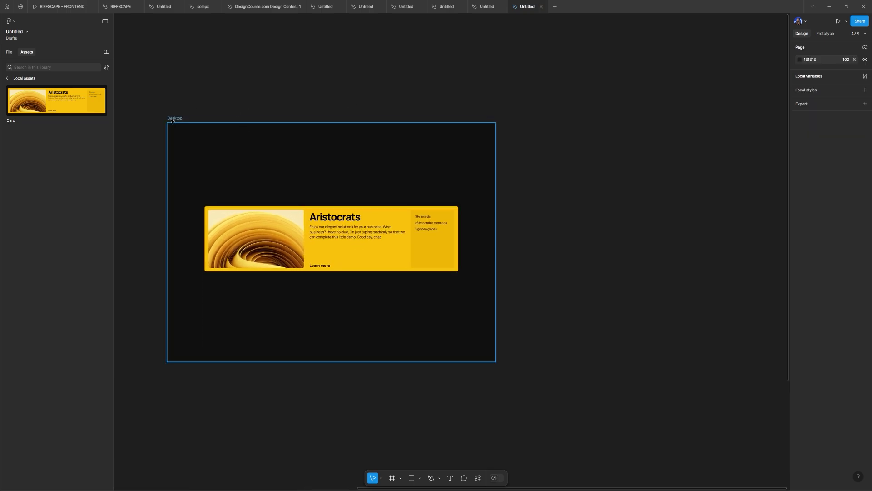
# Duplicate the Desktop frame to its right and delete the card copy inside it
pyautogui.moveTo(173, 119); pyautogui.dragTo(542, 114)
pyautogui.click(580, 93)
pyautogui.hscroll(5, 581, 94)
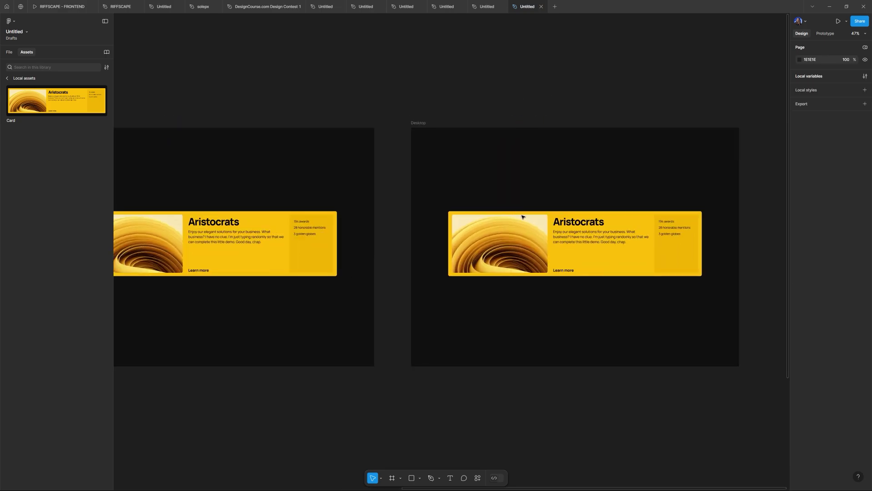
pyautogui.click(530, 217)
pyautogui.press('Delete')
pyautogui.click(445, 139)
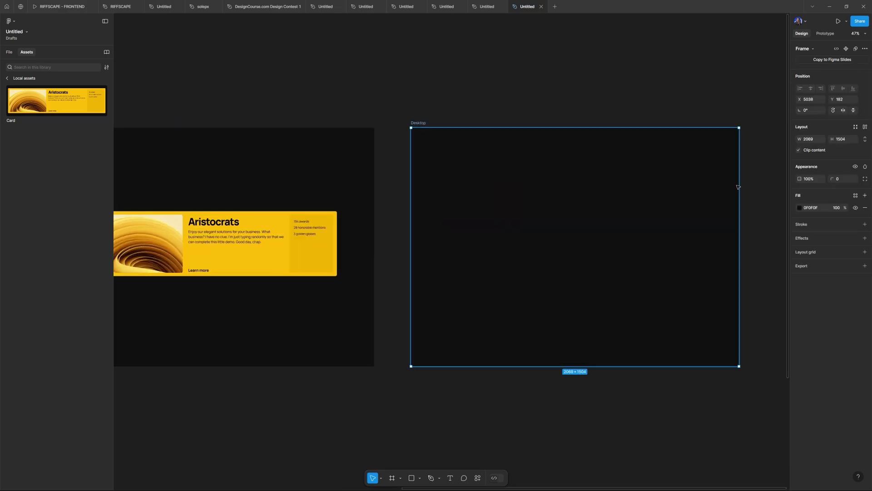
# Narrow the new frame to 1147 wide and name it 'Tablet'
pyautogui.moveTo(740, 188); pyautogui.dragTo(592, 188)
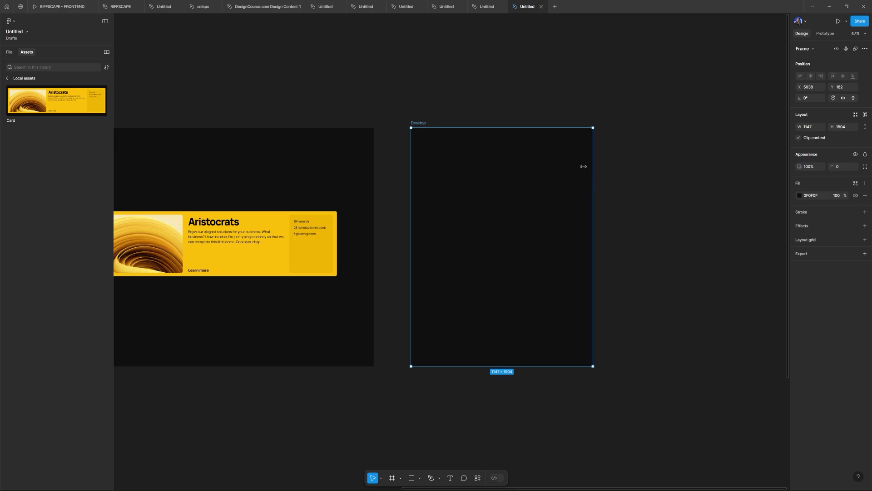
pyautogui.click(495, 109)
pyautogui.hscroll(-5, 541, 92)
pyautogui.click(606, 127)
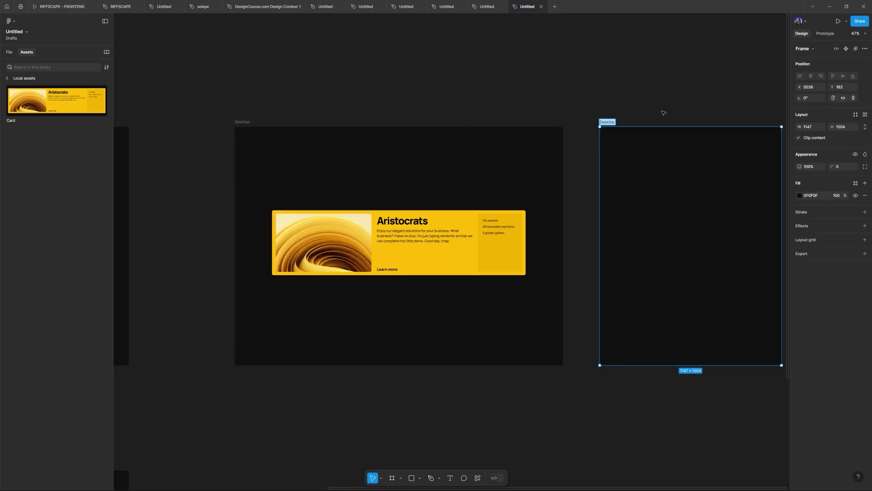
pyautogui.write('Tablet')
pyautogui.click(663, 113)
# Move the Desktop frame's card over into the Tablet frame
pyautogui.hscroll(3, 486, 134)
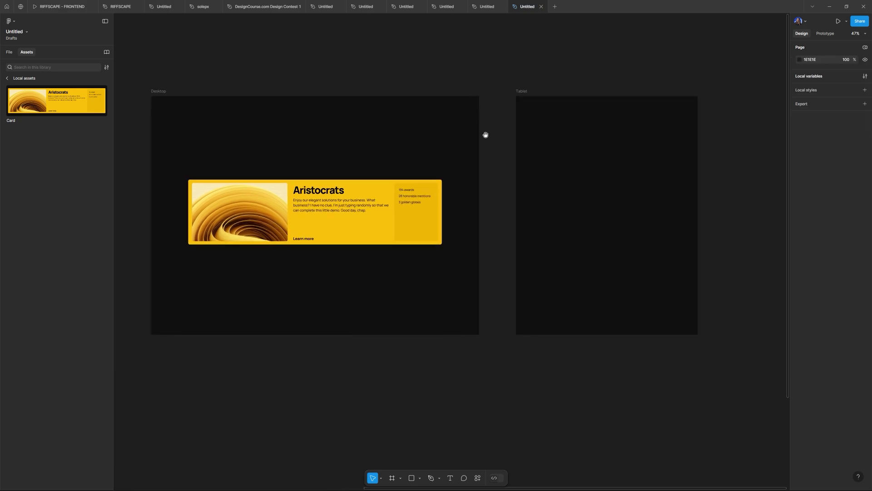
pyautogui.click(273, 208)
pyautogui.moveTo(276, 210); pyautogui.dragTo(632, 210)
# Undo the move, then drag the card into the Tablet frame again
pyautogui.hotkey('ctrl', 'z')
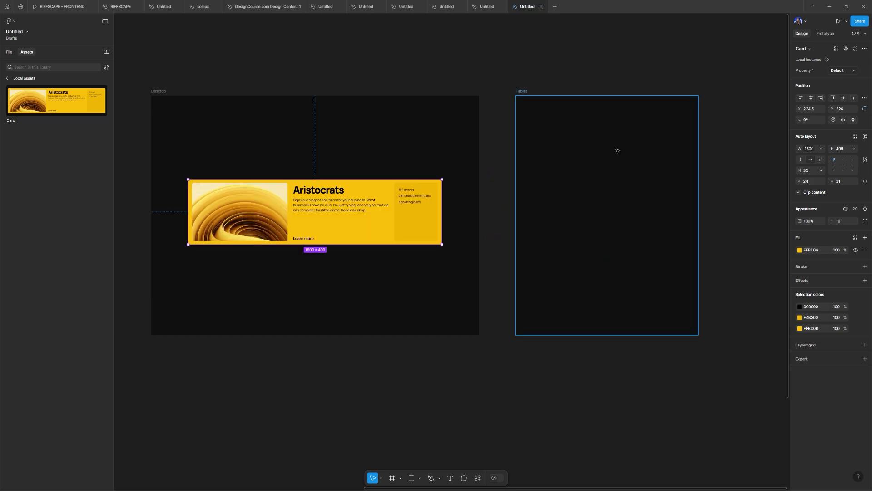
pyautogui.click(525, 93)
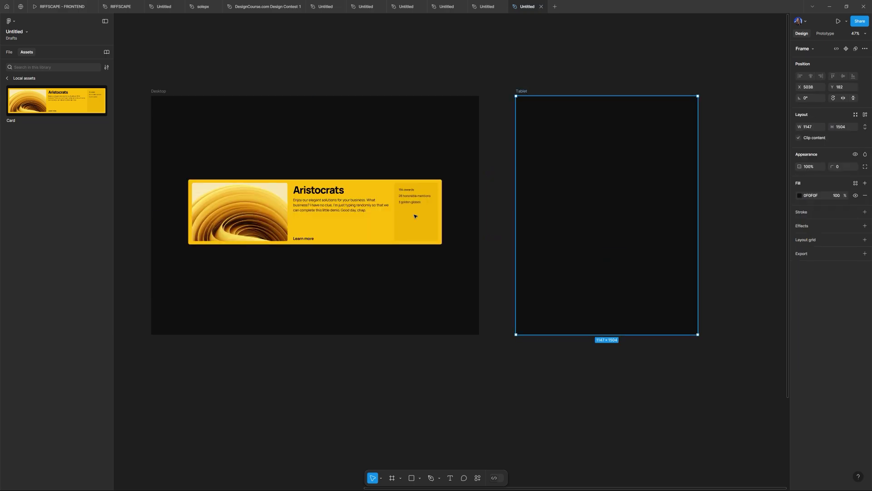
pyautogui.click(287, 212)
pyautogui.moveTo(287, 211); pyautogui.dragTo(588, 204)
pyautogui.press('Escape')
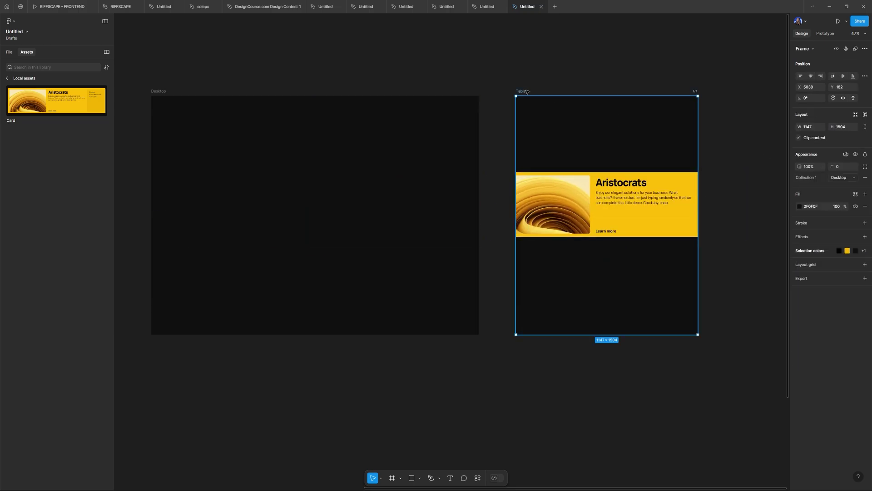
# Set the Tablet frame's Collection 1 mode to Tablet, shrinking the card to 1058×409
pyautogui.click(846, 155)
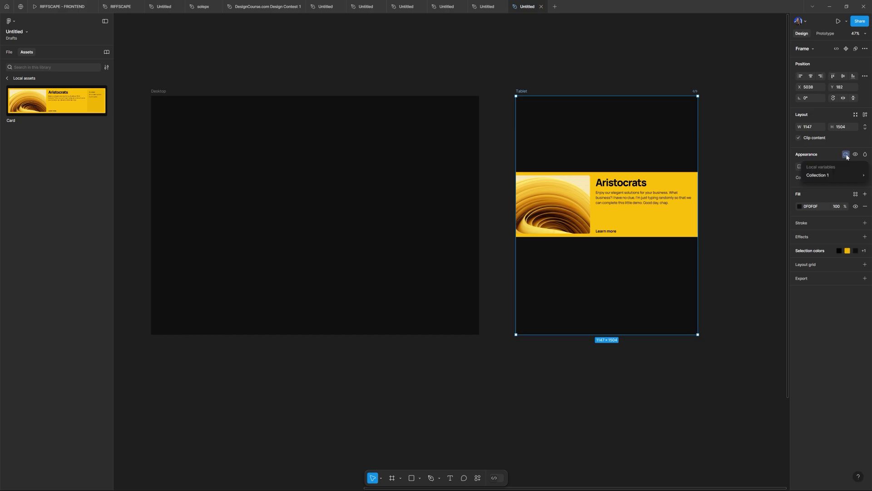
pyautogui.click(817, 175)
pyautogui.click(843, 177)
pyautogui.click(820, 190)
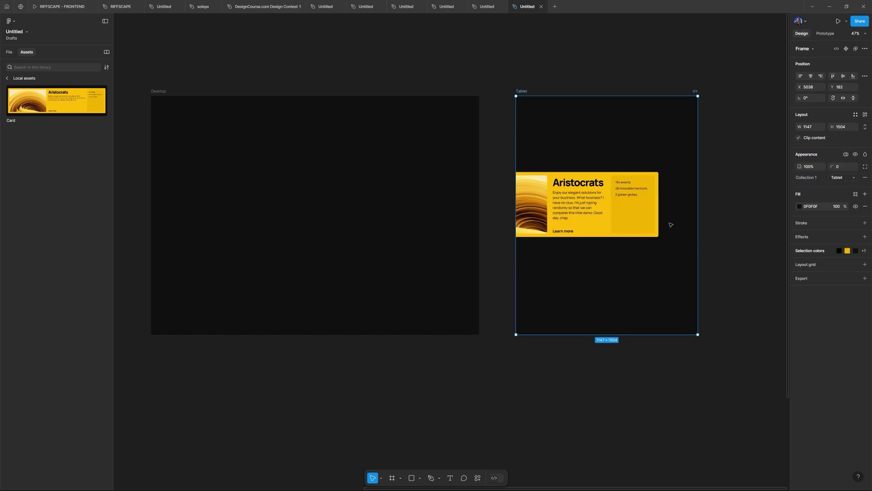
pyautogui.hotkey('ctrl', 'z')
pyautogui.hotkey('ctrl', 'z')
pyautogui.hotkey('ctrl', 'z')
pyautogui.hotkey('ctrl', 'shift', 'z')
pyautogui.hotkey('ctrl', 'shift', 'z')
pyautogui.hotkey('ctrl', 'shift', 'z')
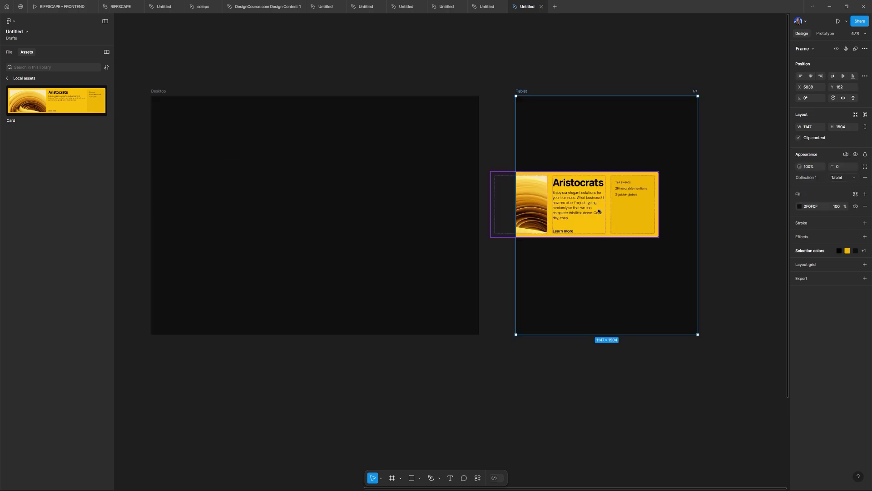
pyautogui.moveTo(599, 211); pyautogui.dragTo(628, 215)
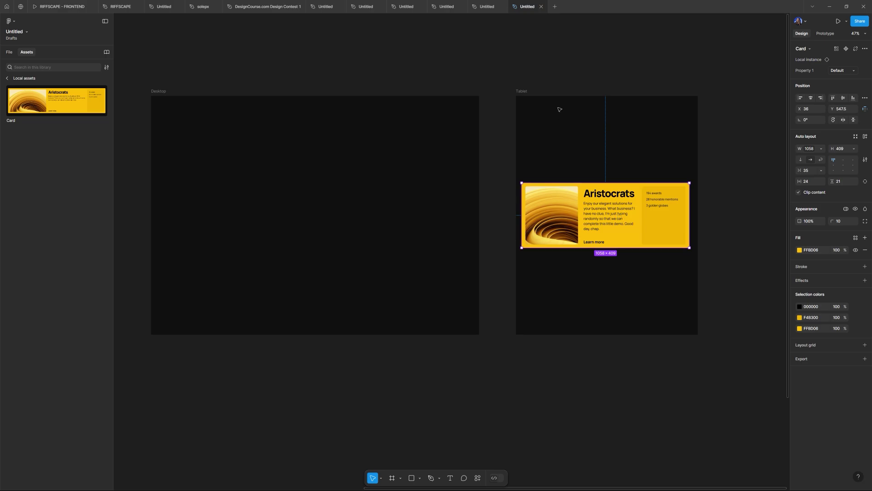
# Set the card's Property 1 to Tablet and centre it in the Tablet frame
pyautogui.moveTo(627, 213); pyautogui.dragTo(628, 214)
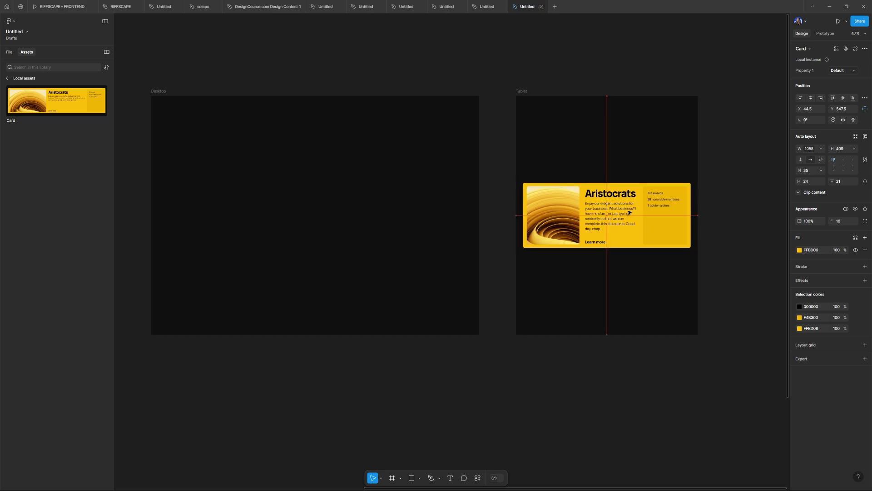
pyautogui.click(844, 72)
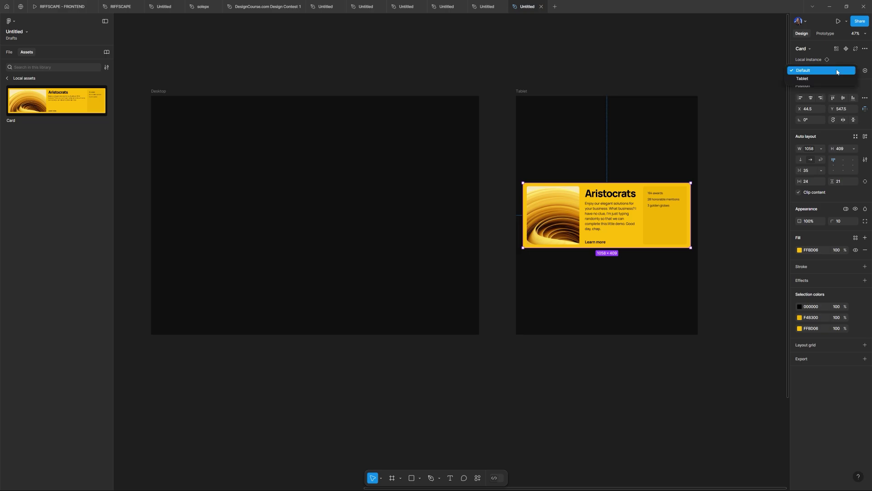
pyautogui.click(825, 79)
pyautogui.click(715, 223)
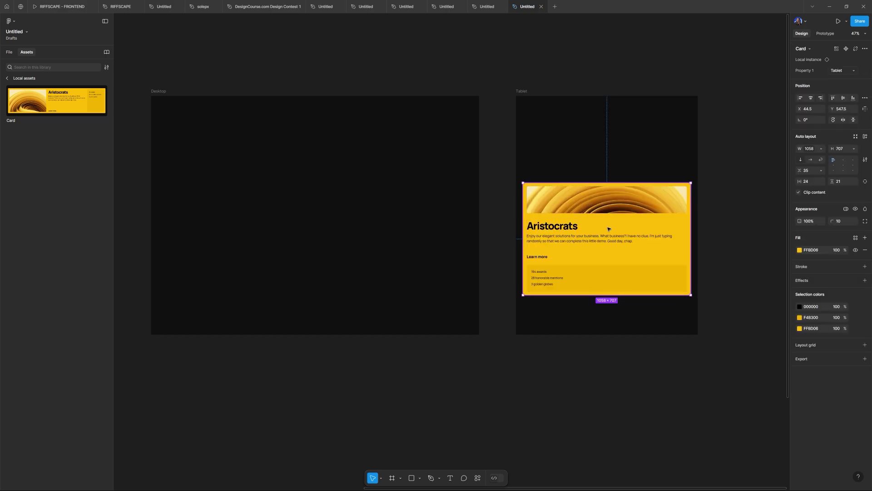
pyautogui.moveTo(607, 227); pyautogui.dragTo(609, 201)
pyautogui.press('Escape')
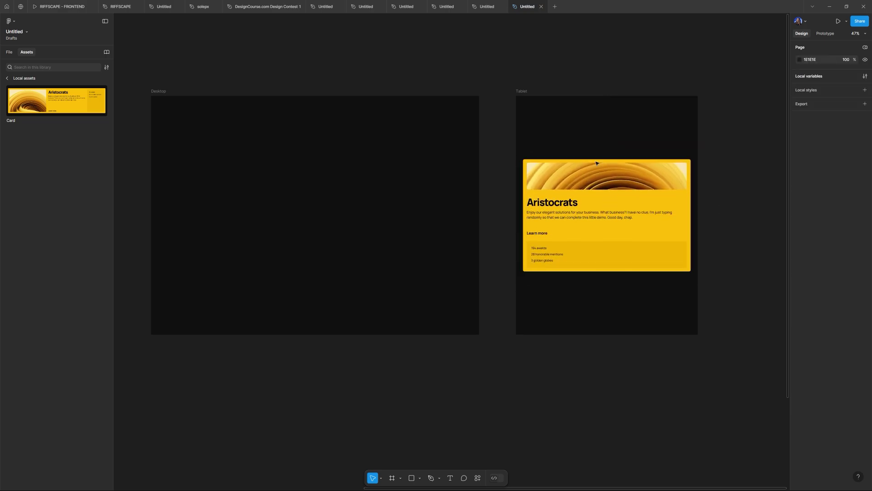
pyautogui.hscroll(-3, 594, 165)
pyautogui.moveTo(658, 185); pyautogui.dragTo(351, 213)
# Alt-drag a copy of the card into the Desktop frame, set it to Default, and centre it
pyautogui.click(843, 71)
pyautogui.click(838, 61)
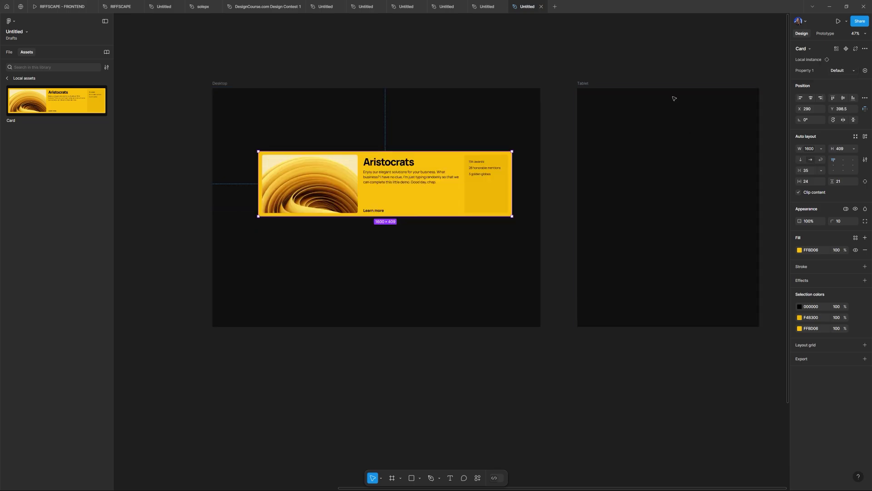
pyautogui.hotkey('ctrl', 'z')
pyautogui.hotkey('ctrl', 'z')
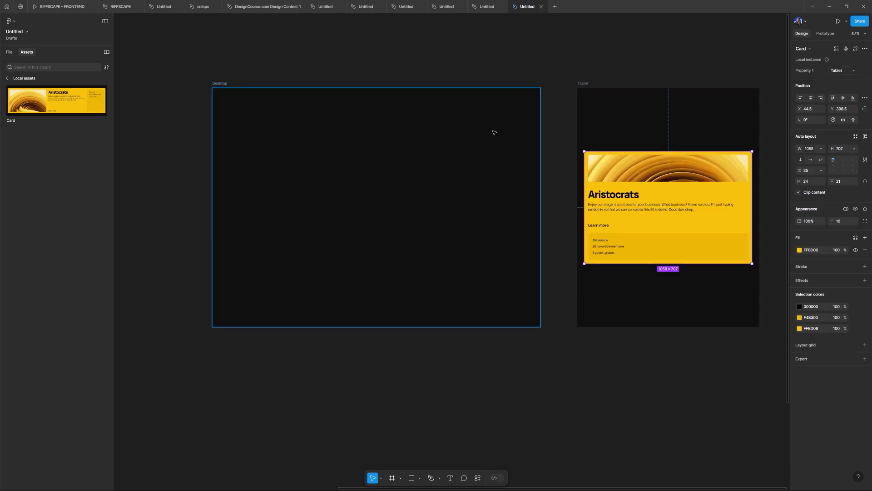
pyautogui.moveTo(670, 200); pyautogui.dragTo(402, 213)
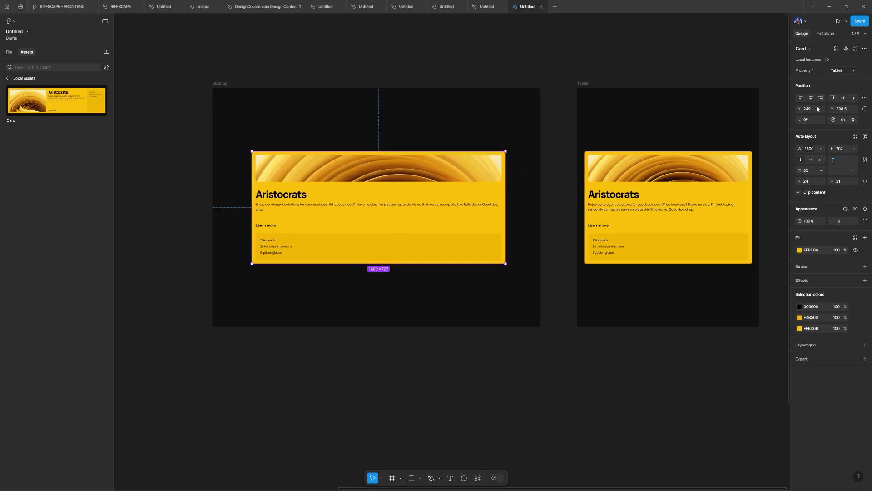
pyautogui.click(850, 70)
pyautogui.click(837, 61)
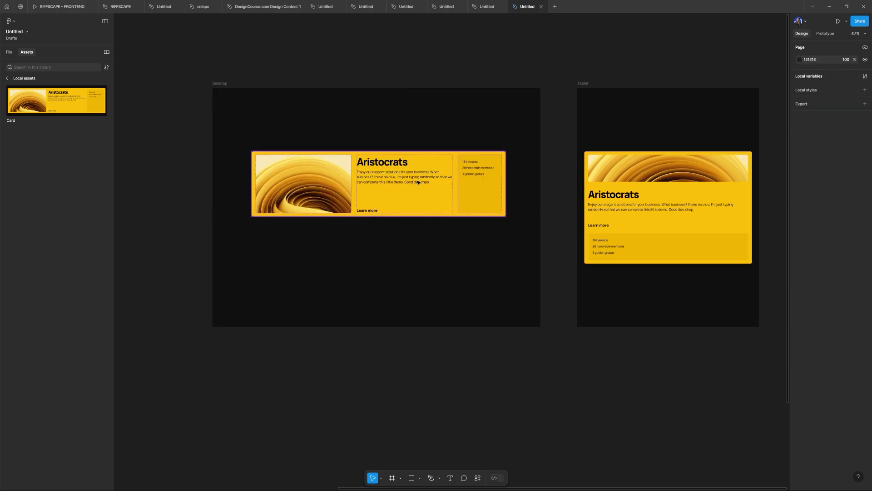
pyautogui.moveTo(417, 196); pyautogui.dragTo(416, 207)
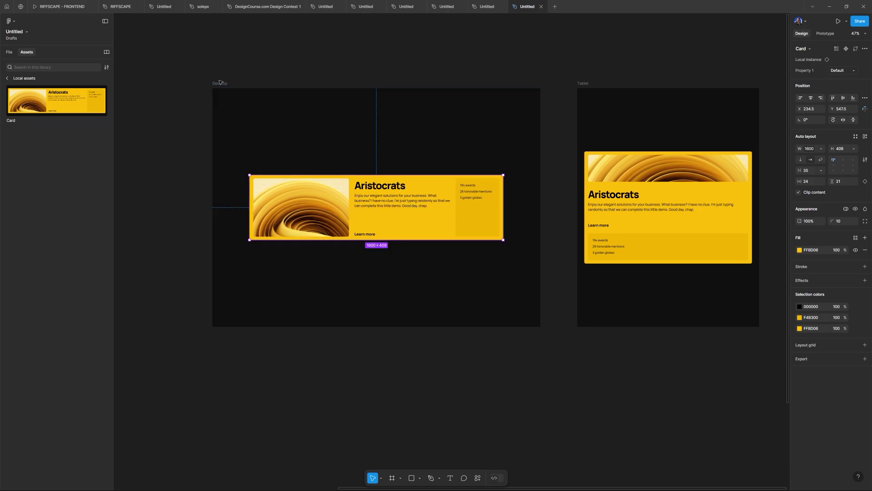
# Add auto layout to the Desktop frame and the Tablet frame
pyautogui.press('Escape')
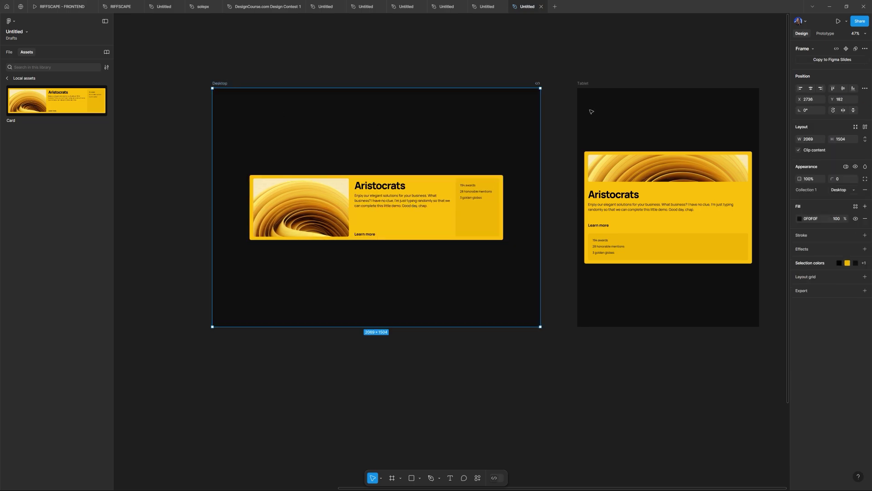
pyautogui.click(866, 128)
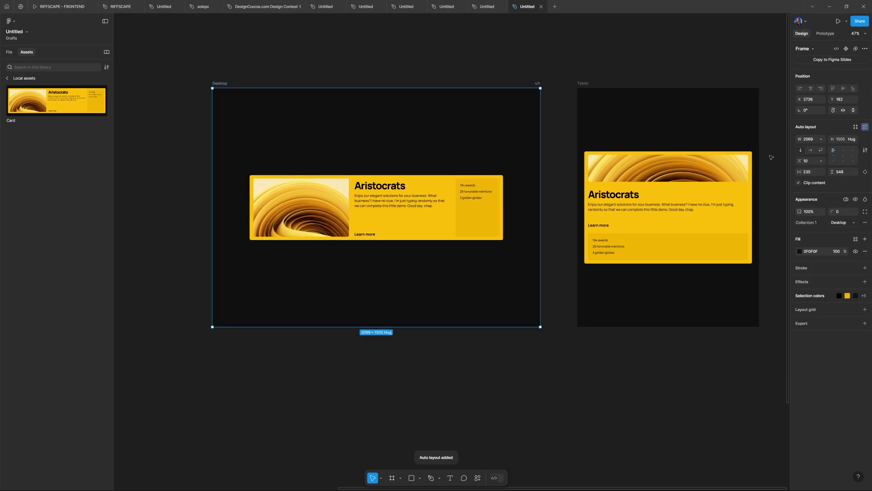
pyautogui.click(755, 291)
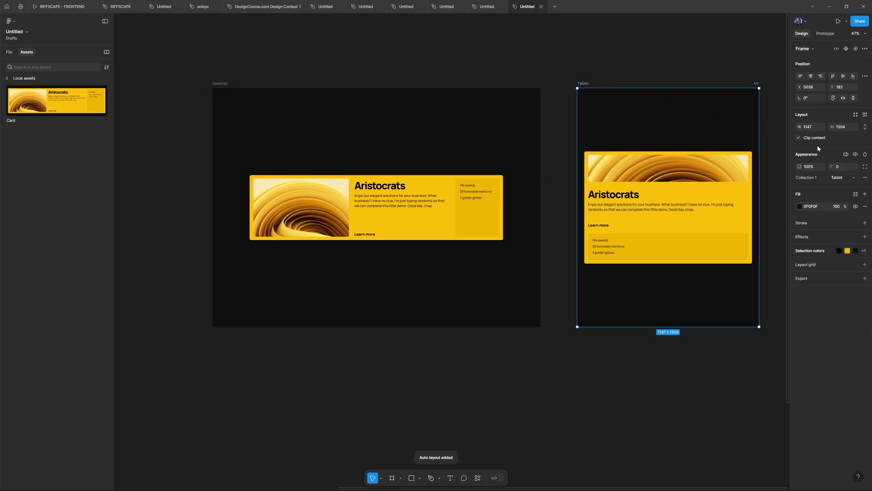
pyautogui.click(865, 115)
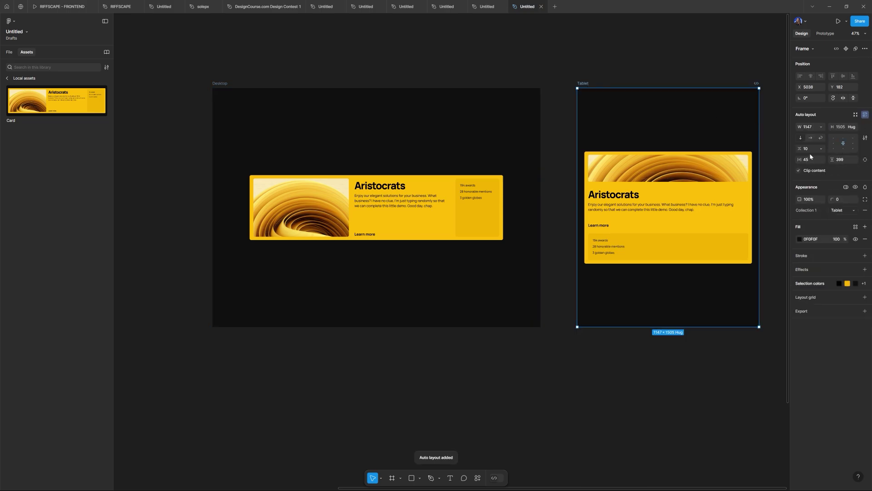
pyautogui.click(636, 70)
pyautogui.moveTo(636, 70); pyautogui.dragTo(484, 110)
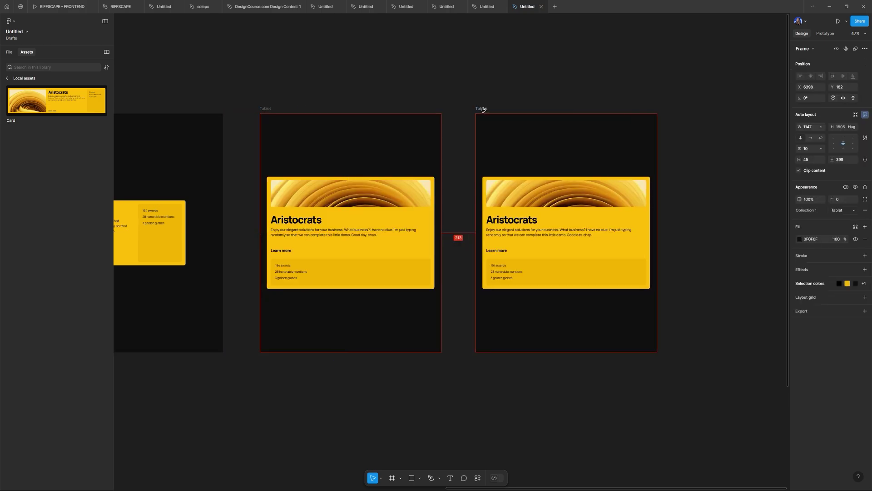
# Duplicate the Tablet frame, name the copy 'Phone', and set its Collection 1 mode to Phone
pyautogui.click(484, 109)
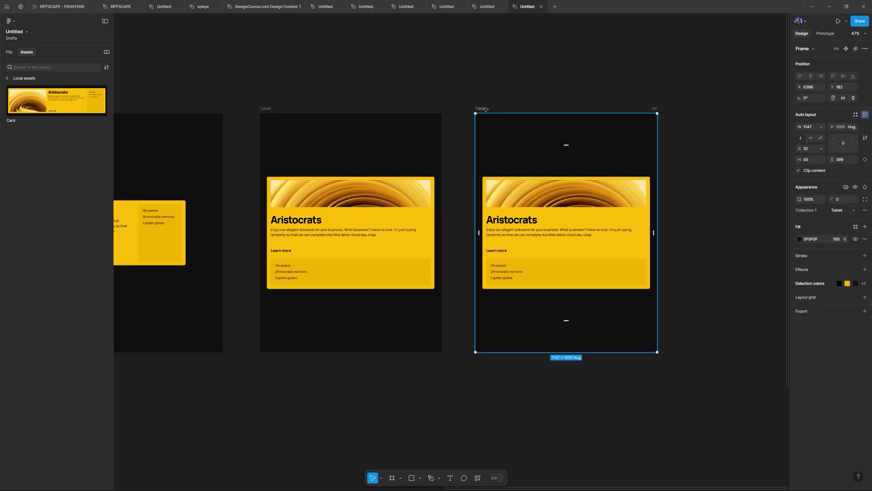
pyautogui.doubleClick(484, 109)
pyautogui.write('Phone')
pyautogui.press('Return')
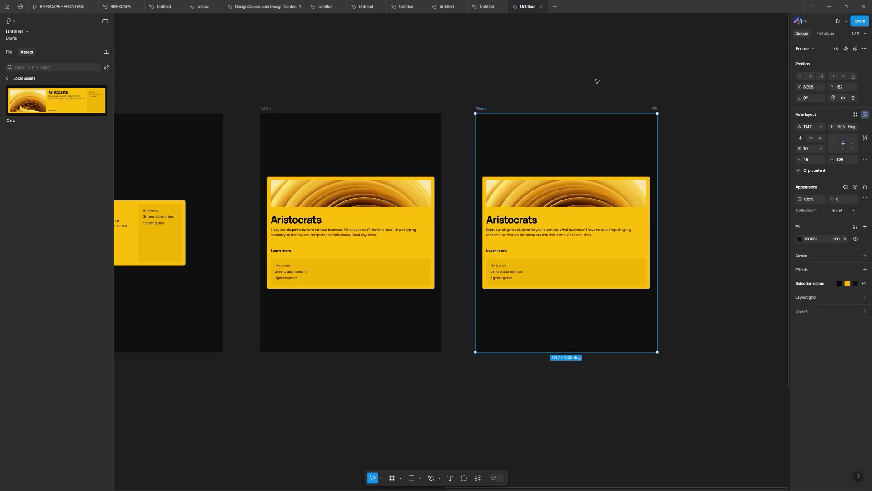
pyautogui.click(834, 211)
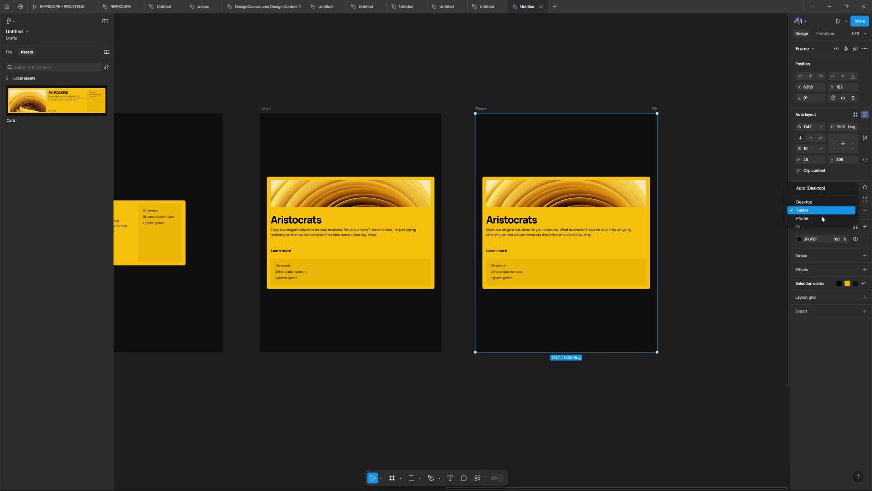
pyautogui.click(818, 220)
pyautogui.click(670, 219)
# Narrow the Phone frame so its card shrinks to phone width
pyautogui.click(590, 220)
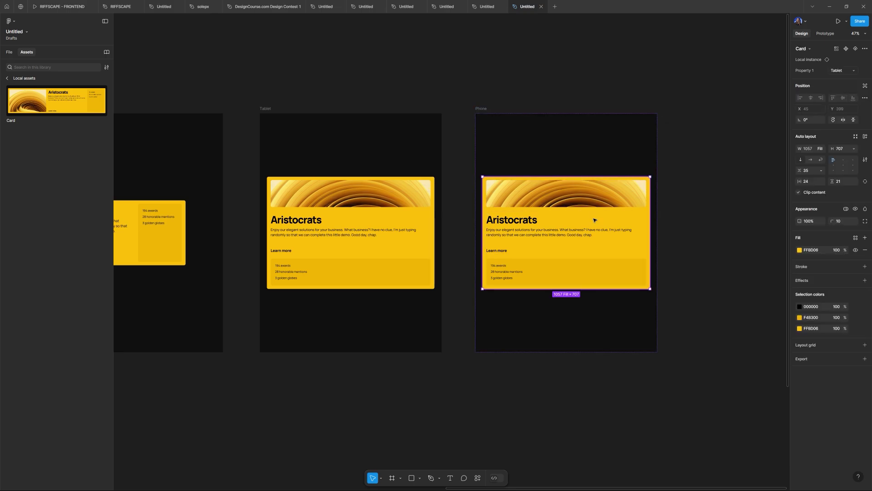
pyautogui.click(656, 152)
pyautogui.moveTo(657, 152); pyautogui.dragTo(569, 156)
pyautogui.click(631, 157)
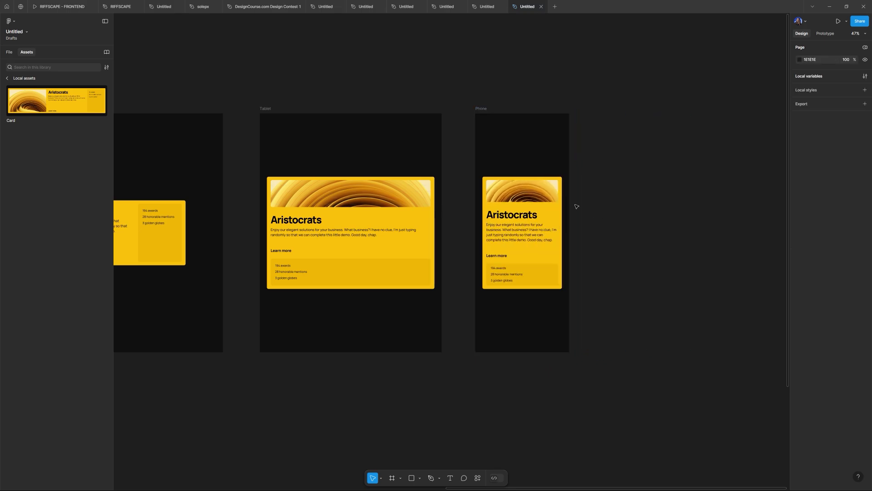
pyautogui.scroll(-3, 610, 249)
pyautogui.moveTo(599, 283); pyautogui.dragTo(663, 234)
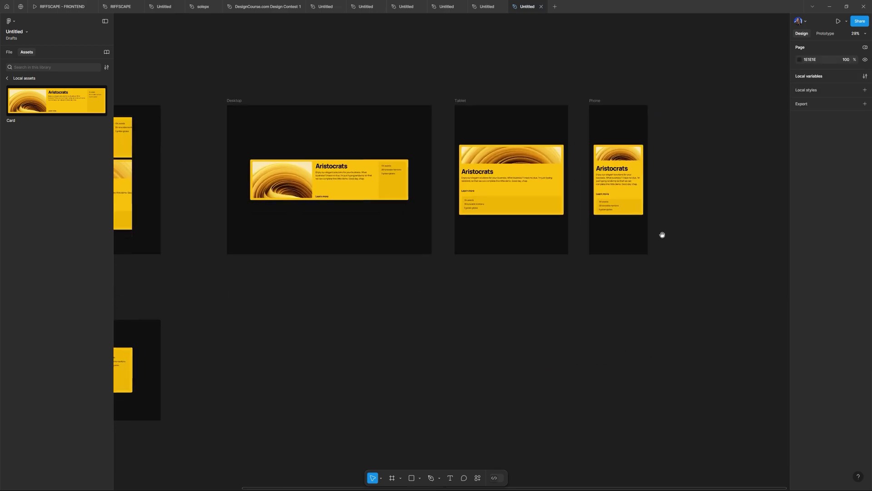
pyautogui.scroll(-4, 499, 278)
pyautogui.scroll(5, 399, 277)
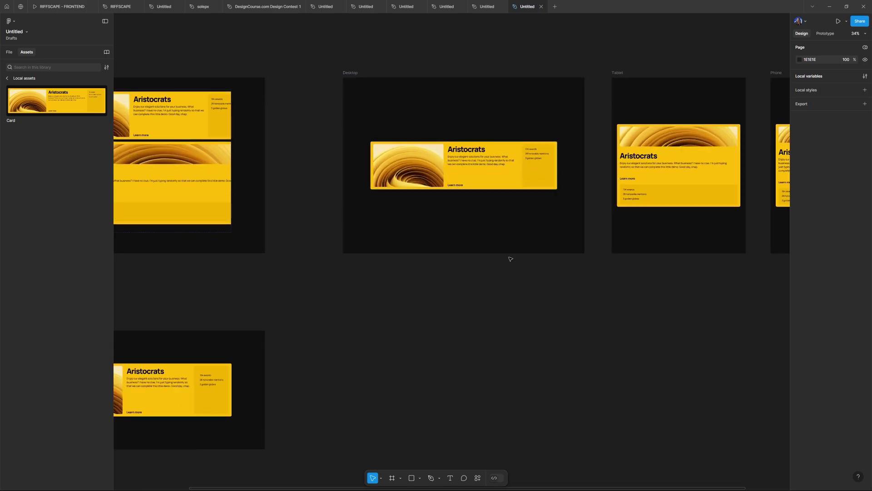
pyautogui.moveTo(510, 259); pyautogui.dragTo(429, 295)
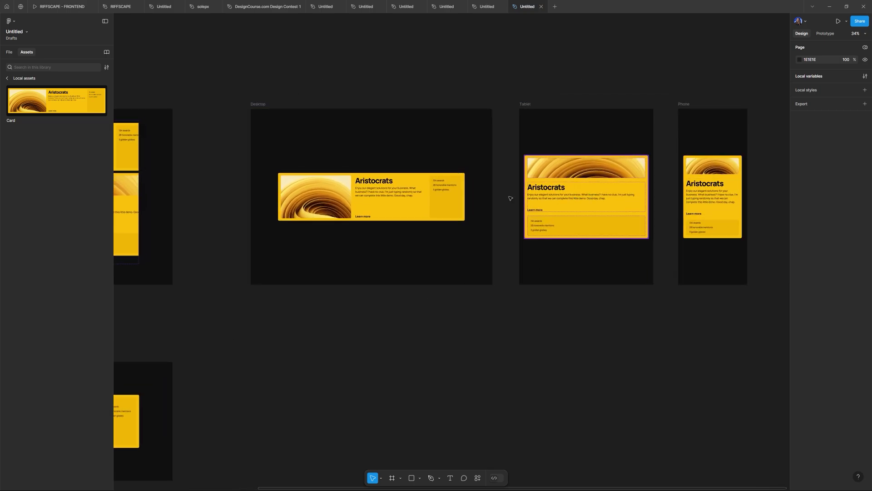
pyautogui.click(409, 207)
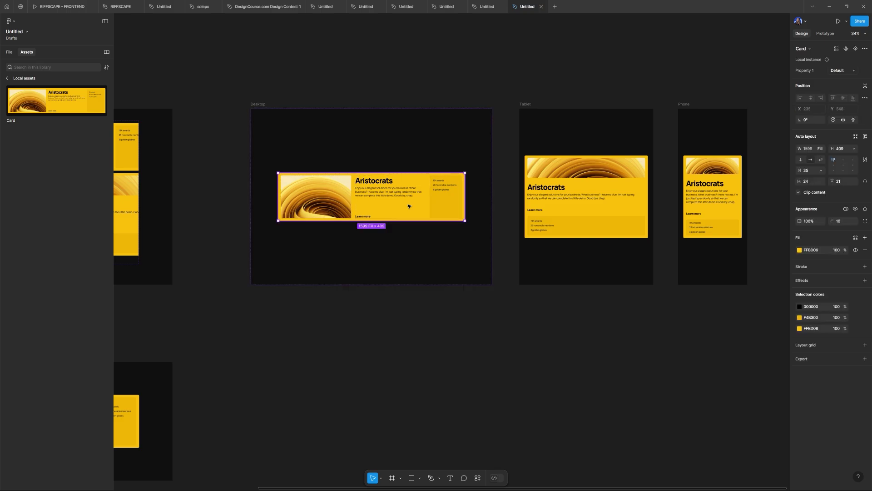
pyautogui.click(585, 201)
pyautogui.press('Escape')
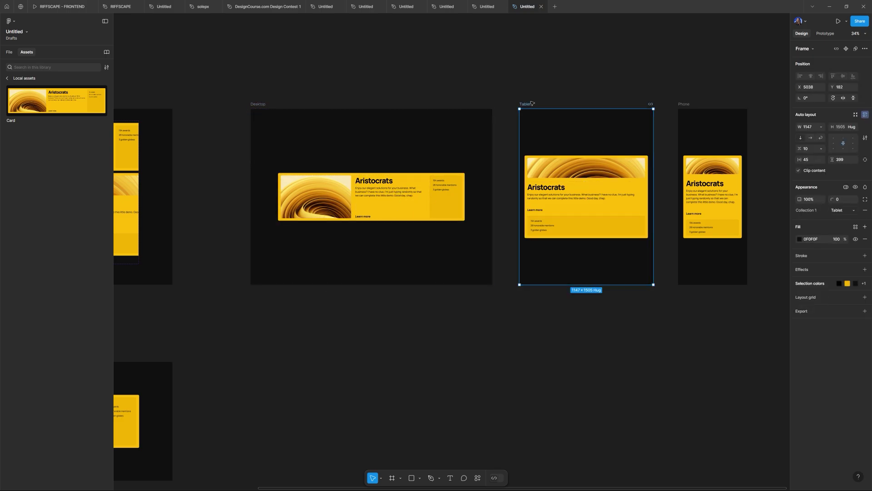
pyautogui.click(684, 103)
pyautogui.click(527, 104)
pyautogui.click(257, 104)
pyautogui.click(325, 75)
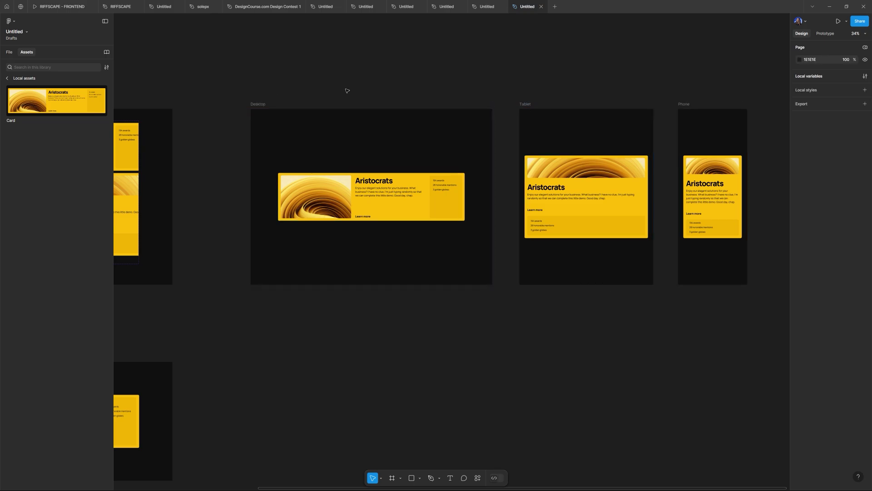
pyautogui.scroll(2, 549, 55)
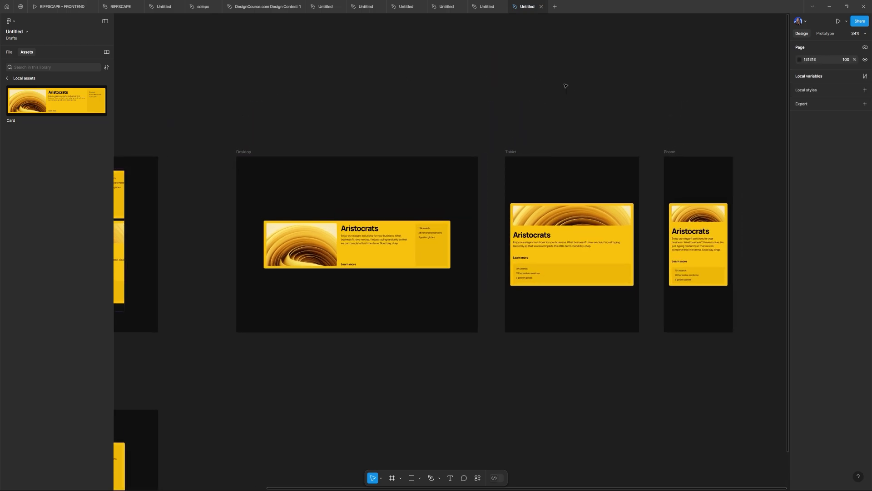
# Add a Color variable named BG_Color next to Width in the local variables table
pyautogui.click(865, 76)
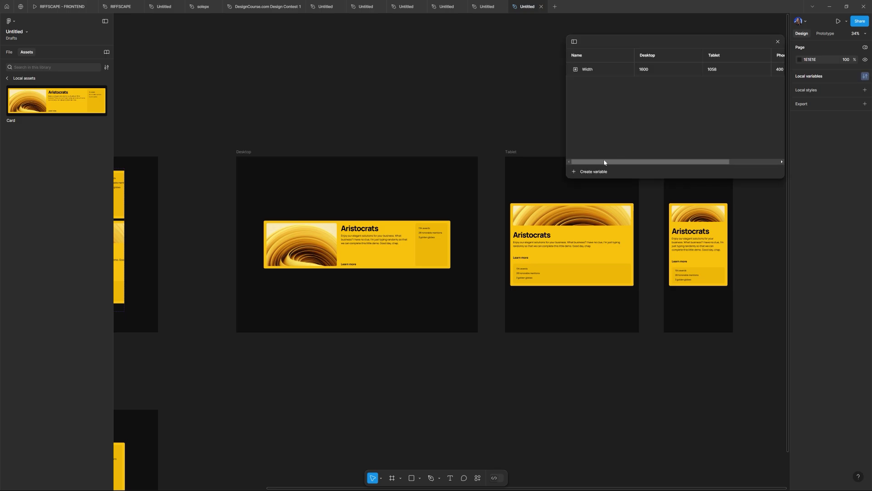
pyautogui.click(575, 172)
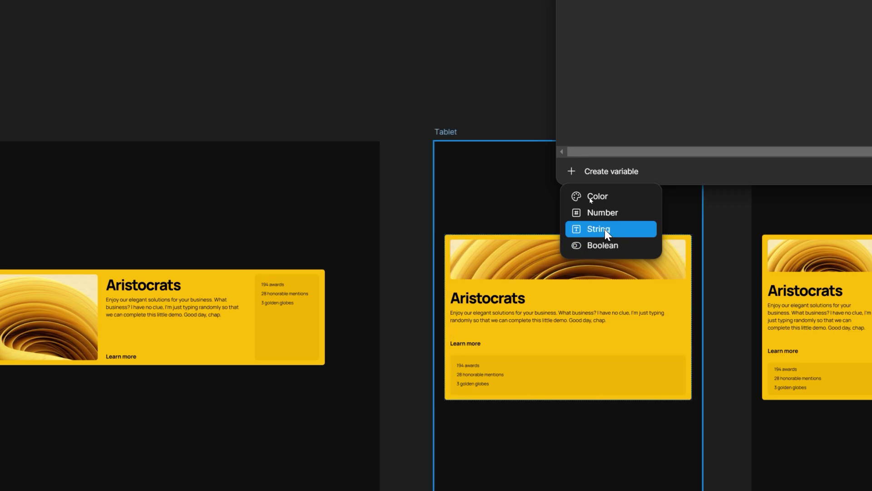
pyautogui.click(599, 197)
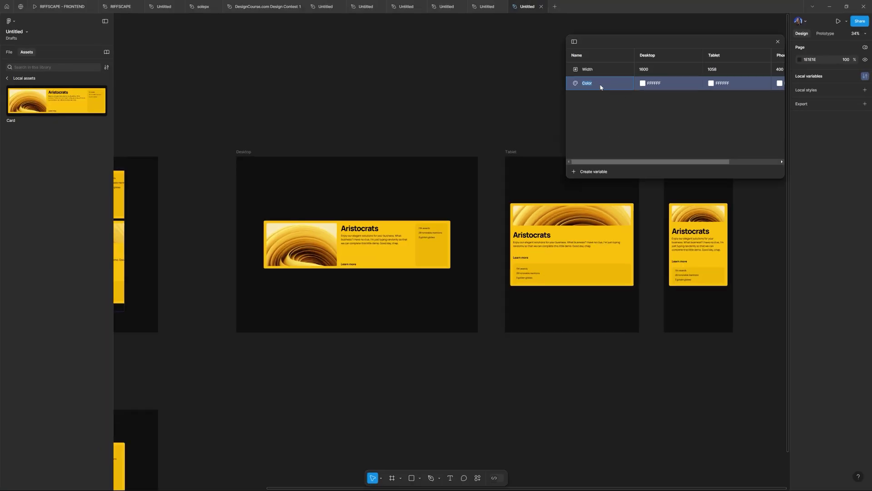
pyautogui.write('BG_Color')
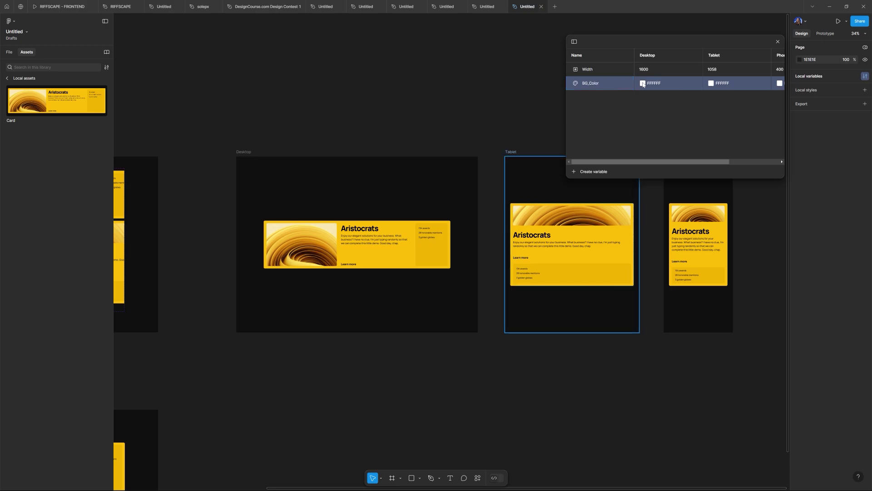
pyautogui.click(423, 235)
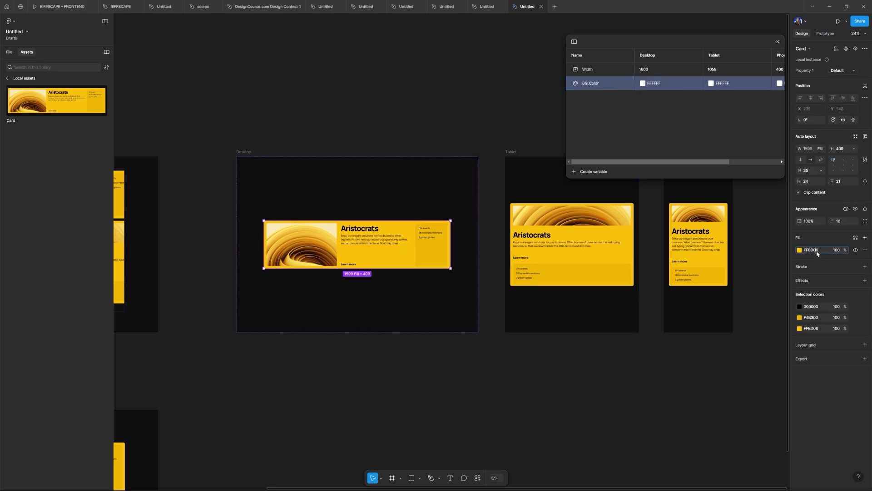
# Set BG_Color's Desktop value to yellow FFBD06 and pick green 8FFF06 for the Tablet card's fill
pyautogui.click(654, 83)
pyautogui.write('FFBD06')
pyautogui.click(583, 236)
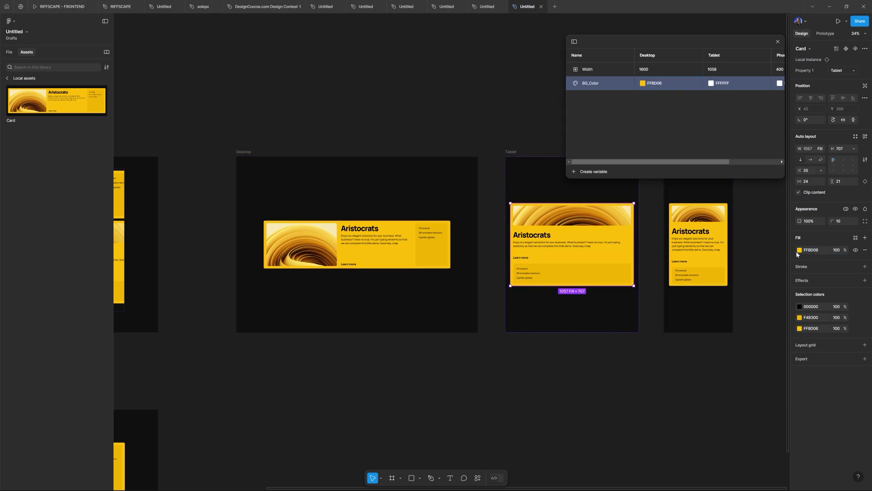
pyautogui.click(799, 250)
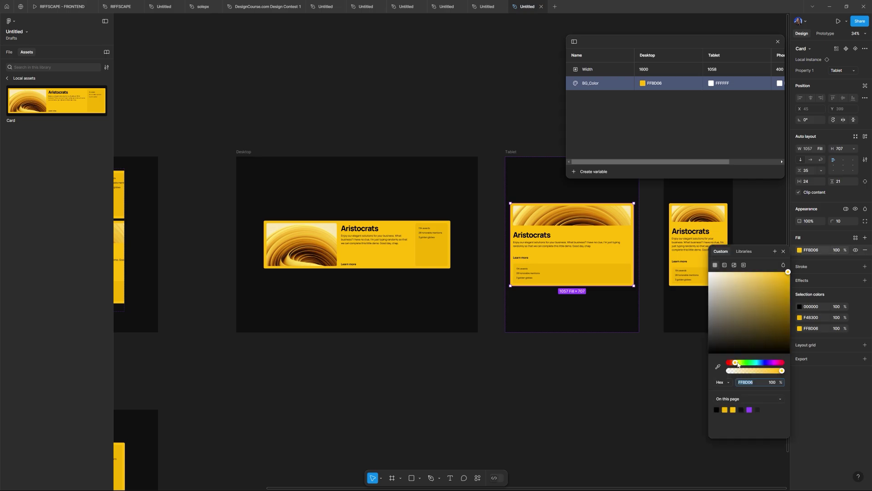
pyautogui.moveTo(738, 364)
pyautogui.mouseDown()
pyautogui.moveTo(757, 362)
pyautogui.moveTo(726, 361)
pyautogui.moveTo(742, 362)
pyautogui.mouseUp()
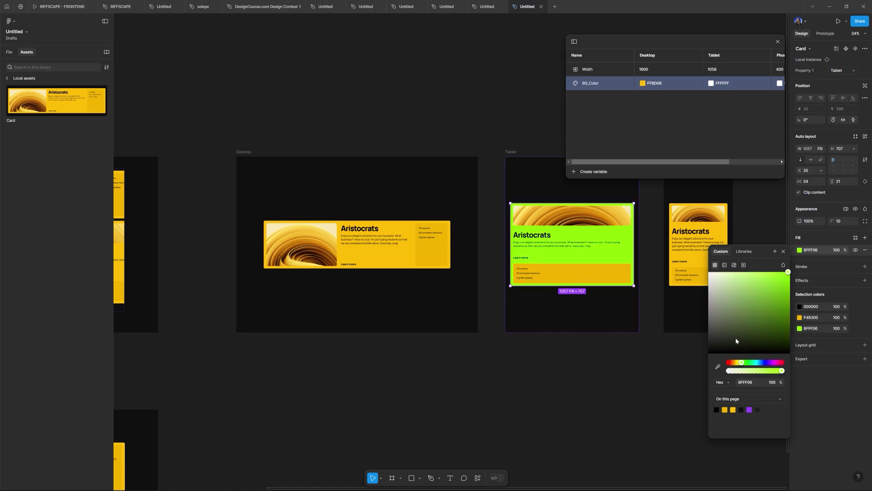
pyautogui.moveTo(758, 372); pyautogui.dragTo(782, 370)
pyautogui.click(753, 381)
# Enter green 8FFF06 as BG_Color's Tablet value, then select the card in the Phone frame
pyautogui.click(721, 84)
pyautogui.click(706, 143)
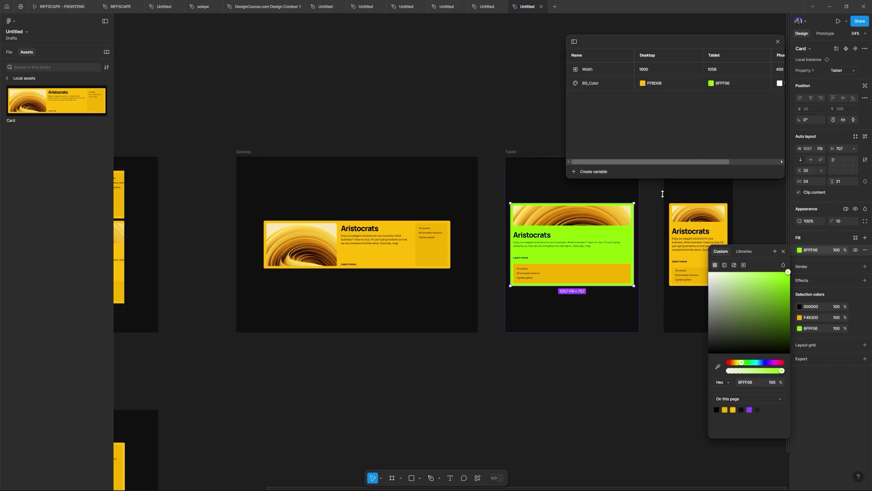
pyautogui.click(633, 311)
pyautogui.press('Escape')
pyautogui.moveTo(633, 311); pyautogui.dragTo(506, 351)
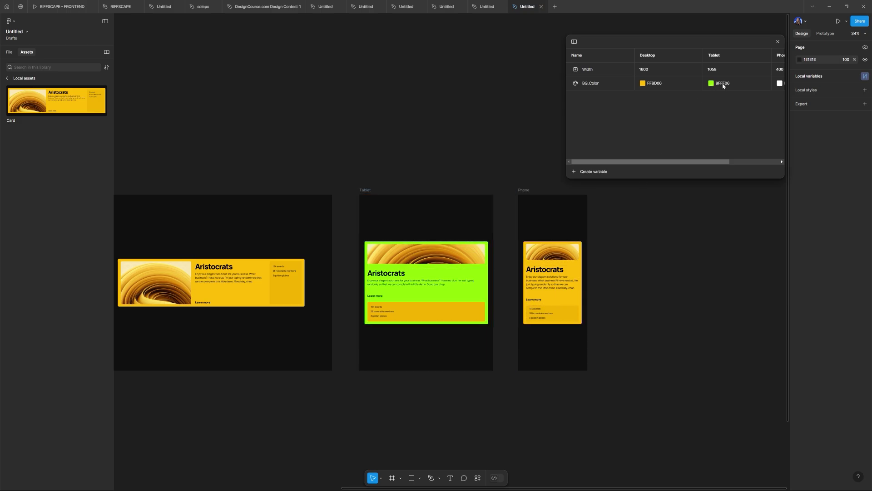
pyautogui.click(572, 285)
pyautogui.moveTo(572, 286); pyautogui.dragTo(539, 289)
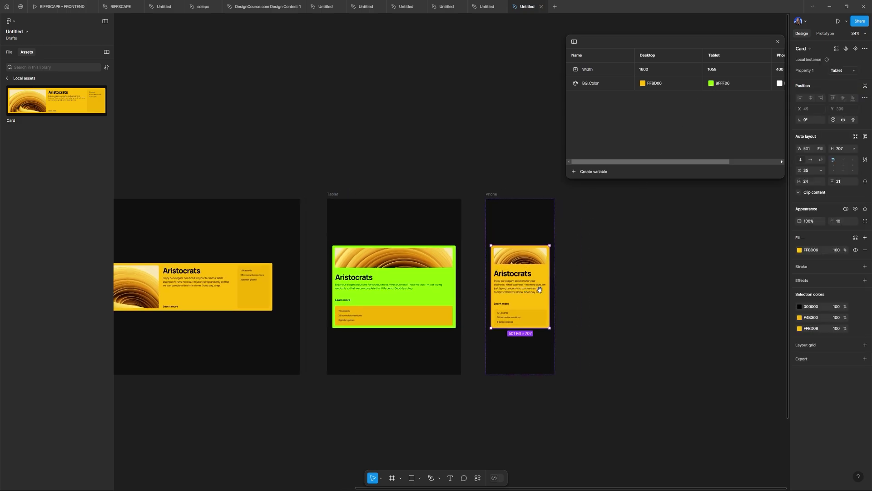
# Try a purple fill directly on the Phone card, then undo that change
pyautogui.click(435, 289)
pyautogui.click(434, 287)
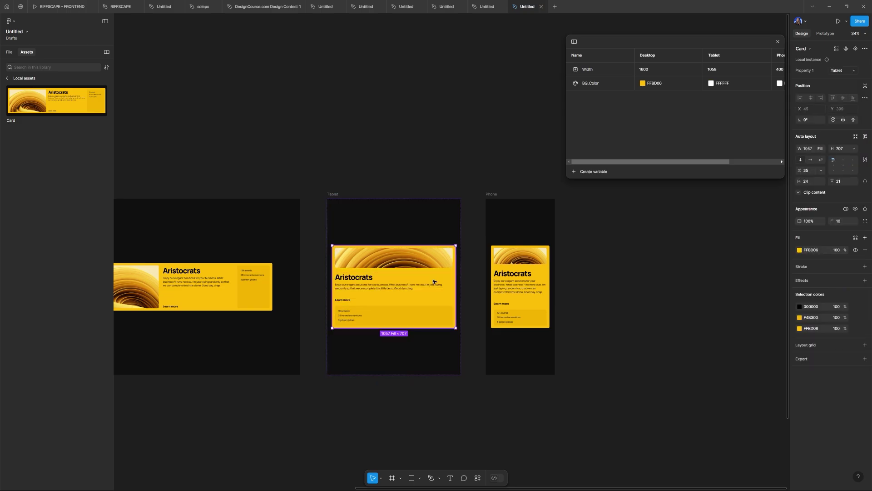
pyautogui.click(531, 283)
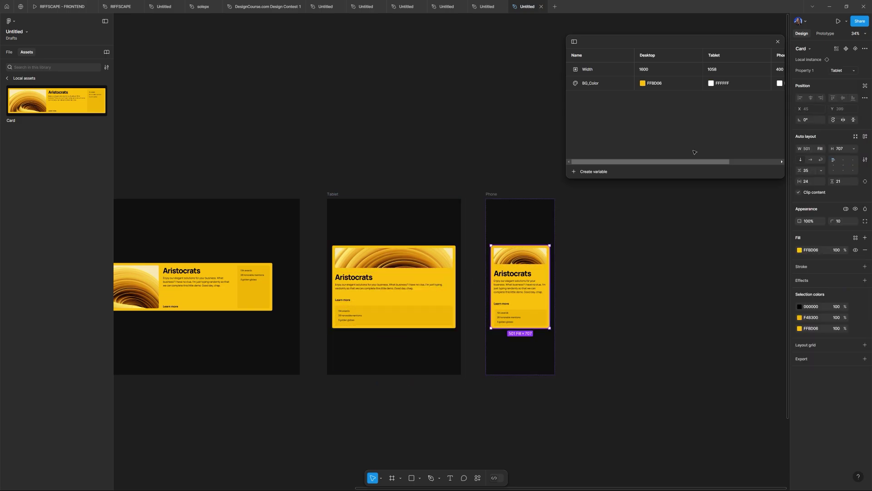
pyautogui.click(700, 84)
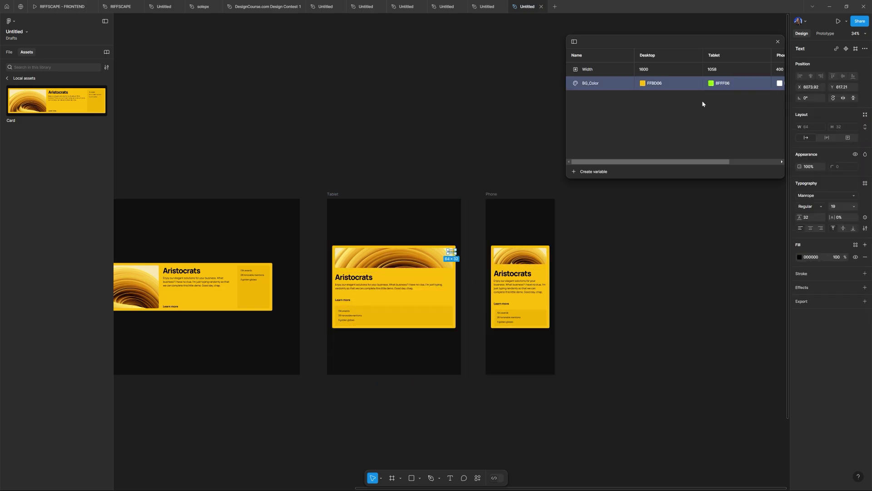
pyautogui.click(524, 281)
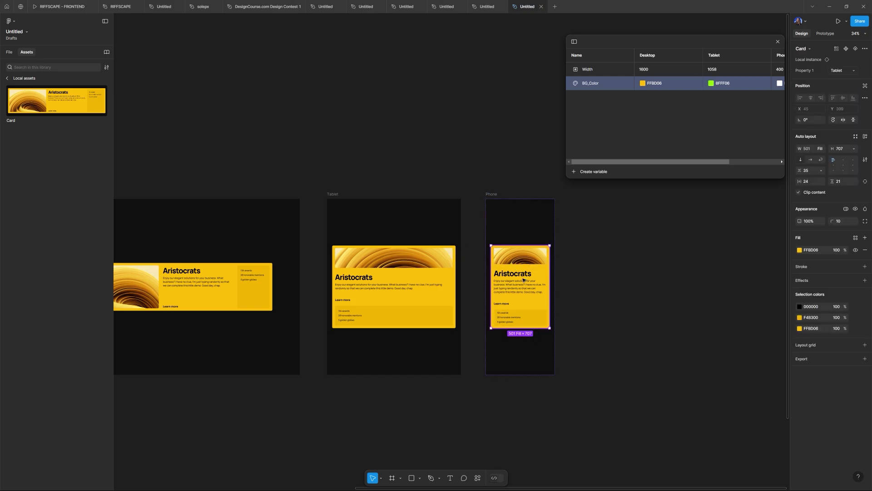
pyautogui.click(799, 251)
pyautogui.click(771, 363)
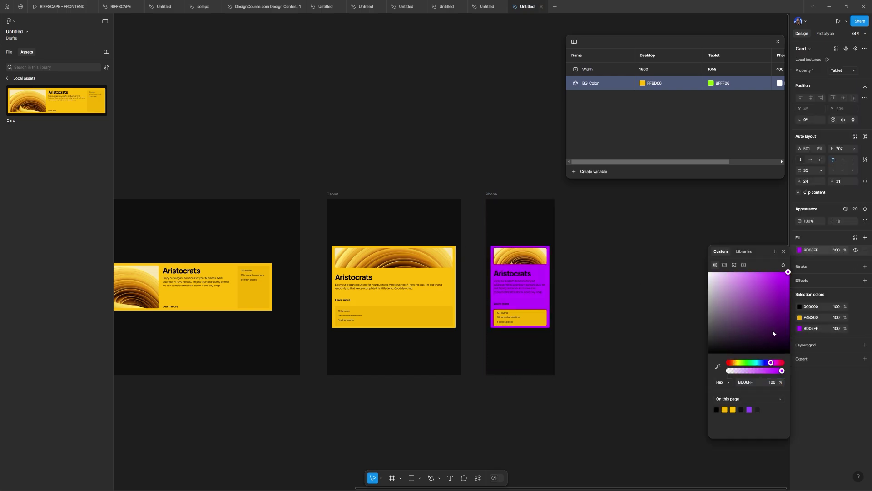
pyautogui.click(784, 252)
pyautogui.hotkey('ctrl', 'z')
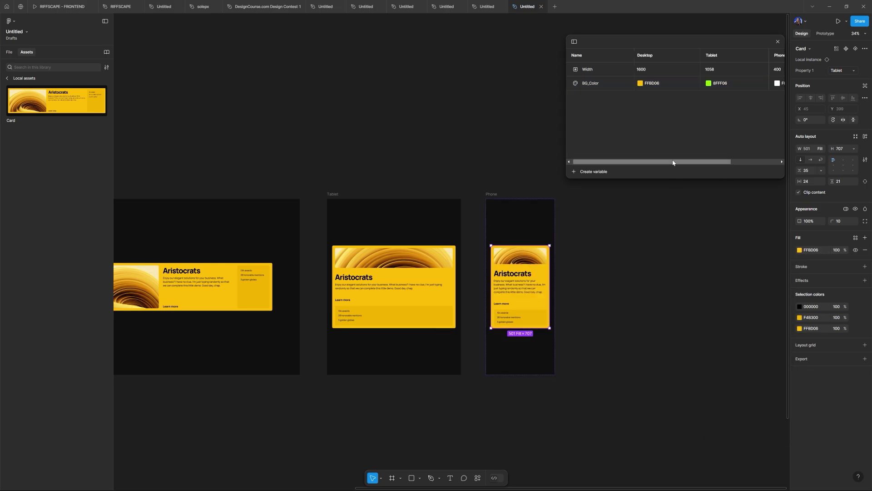
# Set BG_Color's Phone value to purple BD06FF in the variables table
pyautogui.moveTo(672, 162); pyautogui.dragTo(721, 162)
pyautogui.click(726, 84)
pyautogui.click(692, 250)
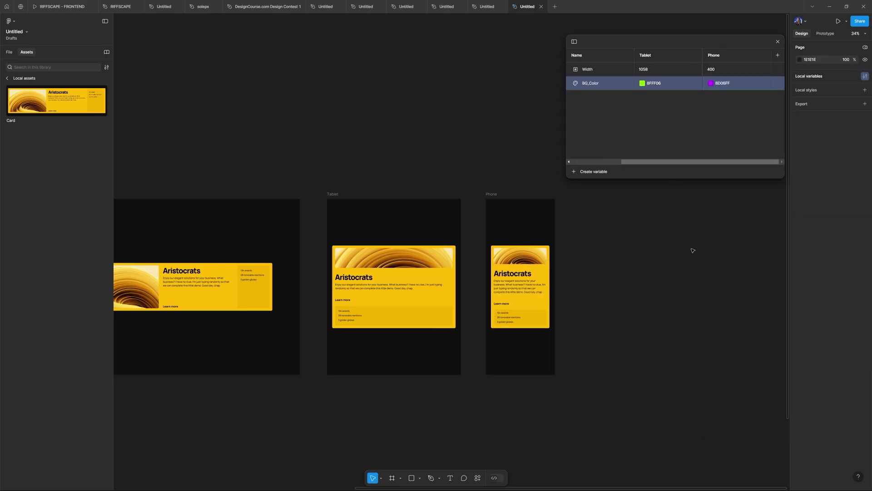
pyautogui.moveTo(434, 172); pyautogui.dragTo(516, 152)
# Bind the top Card variant's fill to the BG_Color variable
pyautogui.hscroll(-10, 253, 195)
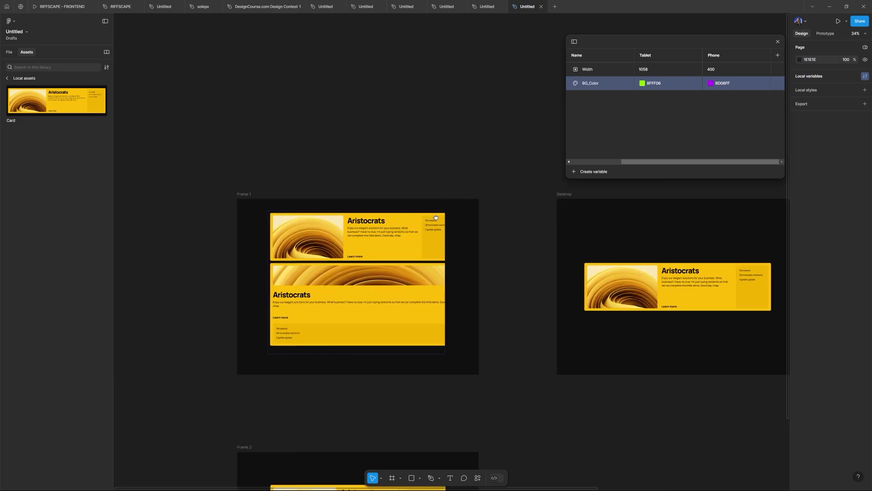
pyautogui.scroll(3, 426, 243)
pyautogui.hscroll(5, 364, 227)
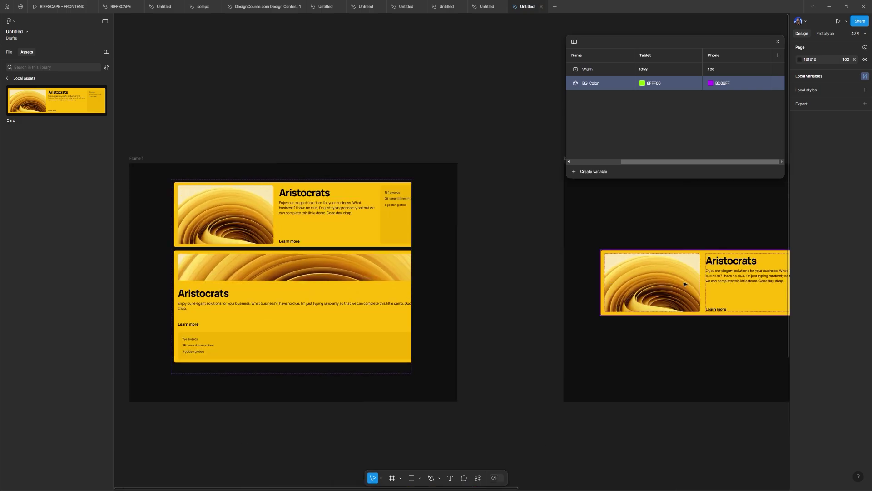
pyautogui.scroll(2, 318, 217)
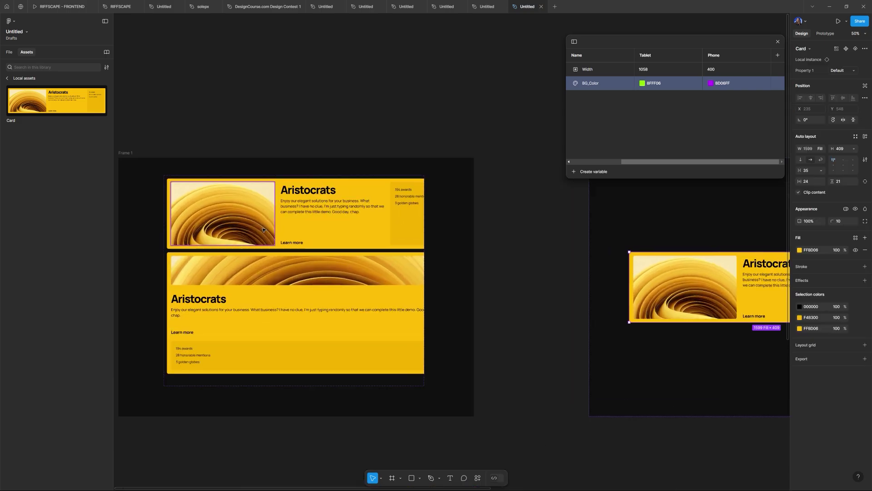
pyautogui.click(330, 221)
pyautogui.click(331, 221)
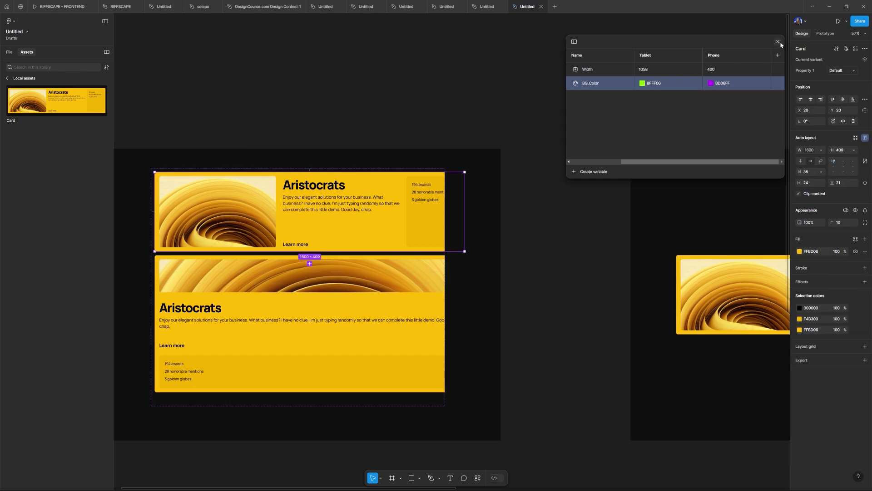
pyautogui.click(778, 41)
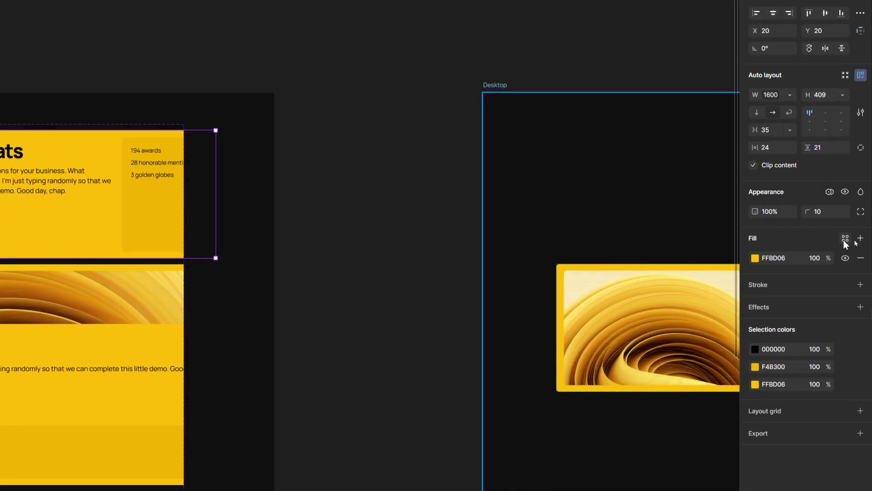
pyautogui.click(855, 240)
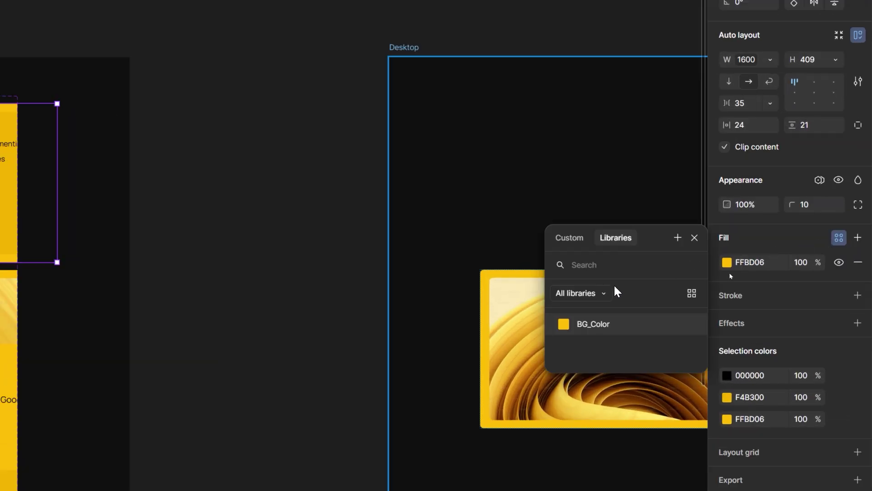
pyautogui.click(590, 326)
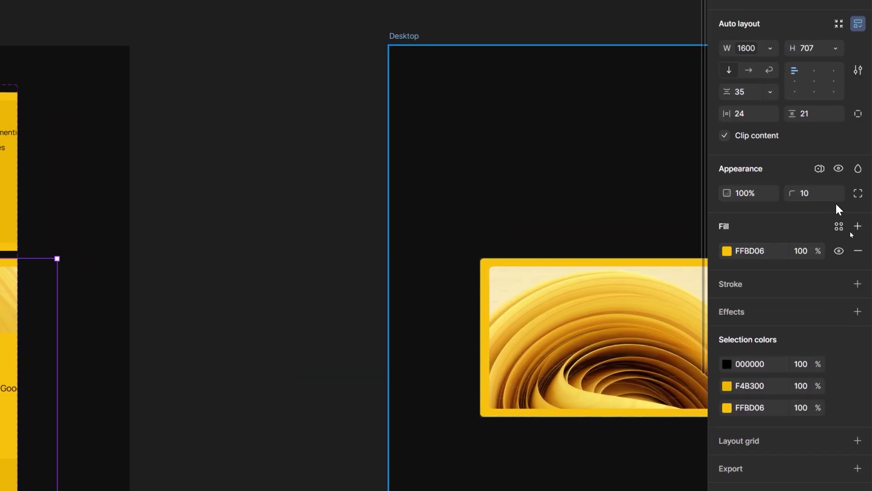
# Bind the Tablet Card variant's fill to BG_Color as well
pyautogui.click(855, 239)
pyautogui.click(636, 313)
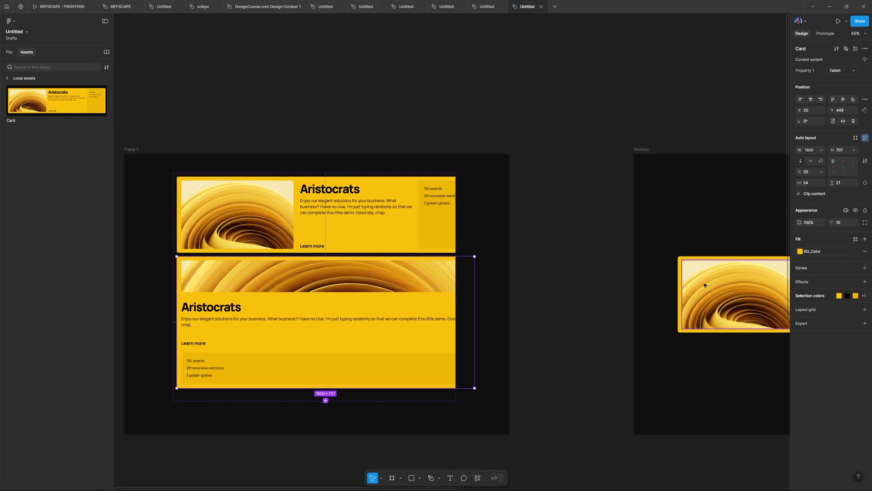
pyautogui.click(613, 241)
# Delete the old green Tablet card and purple Phone card
pyautogui.hscroll(15, 613, 241)
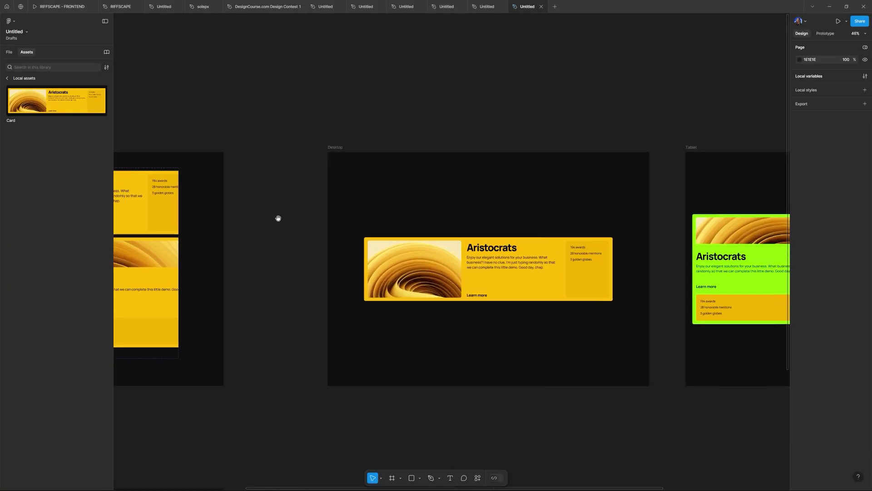
pyautogui.hscroll(3, 326, 214)
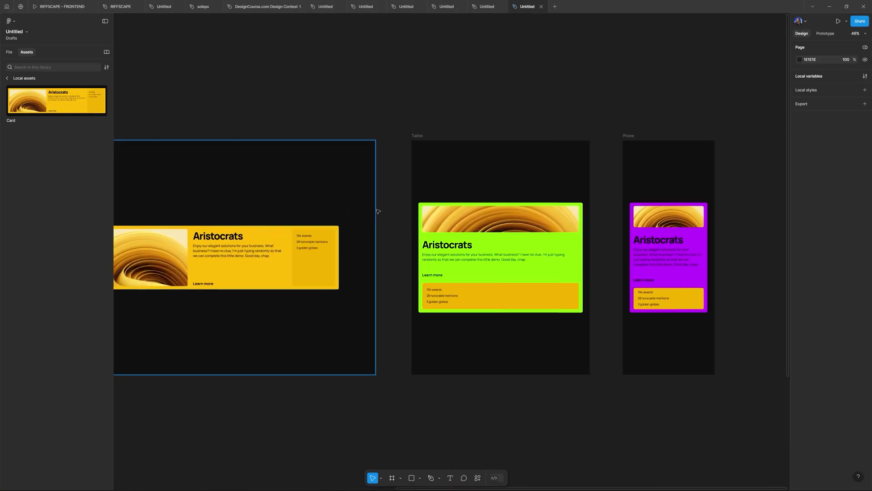
pyautogui.scroll(-3, 396, 226)
pyautogui.click(503, 233)
pyautogui.press('Delete')
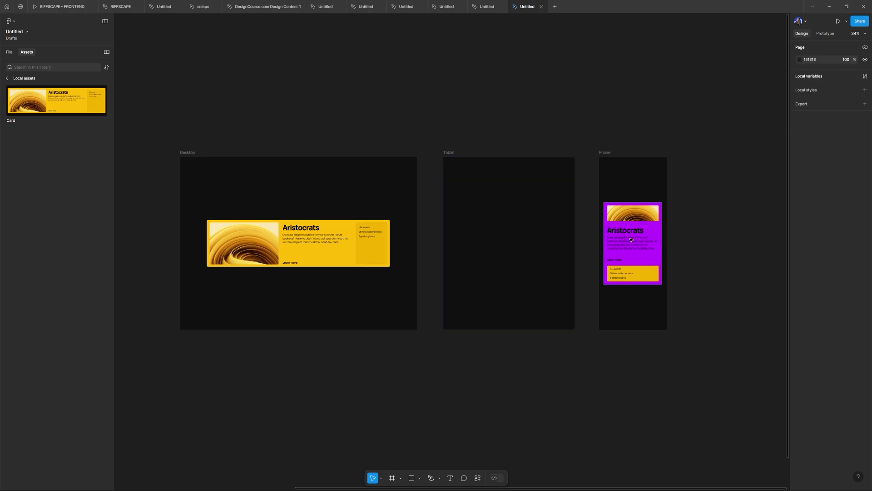
pyautogui.click(646, 241)
pyautogui.press('Delete')
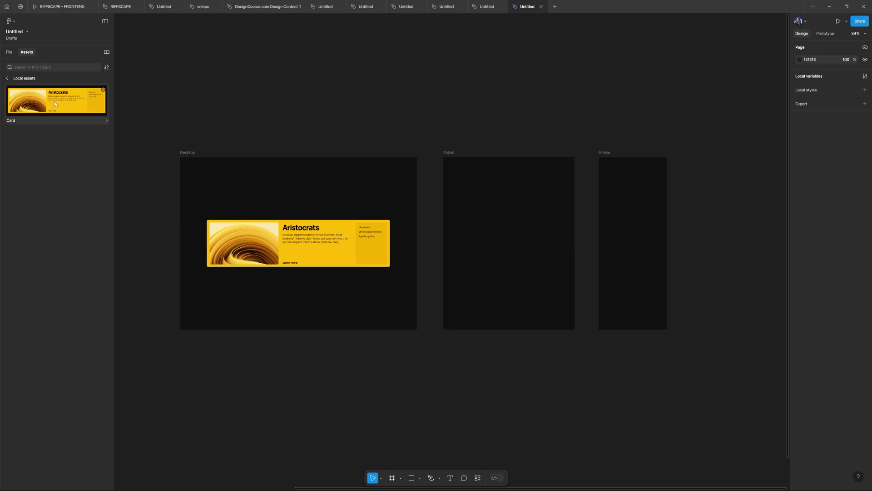
# Place a new Card instance inside the Phone frame and switch it to the Tablet variant
pyautogui.moveTo(57, 101); pyautogui.dragTo(522, 235)
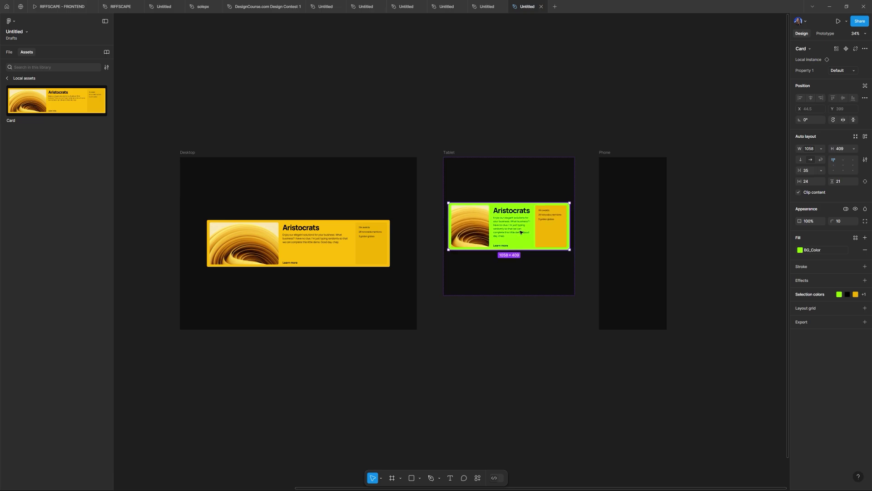
pyautogui.moveTo(520, 231); pyautogui.dragTo(625, 217)
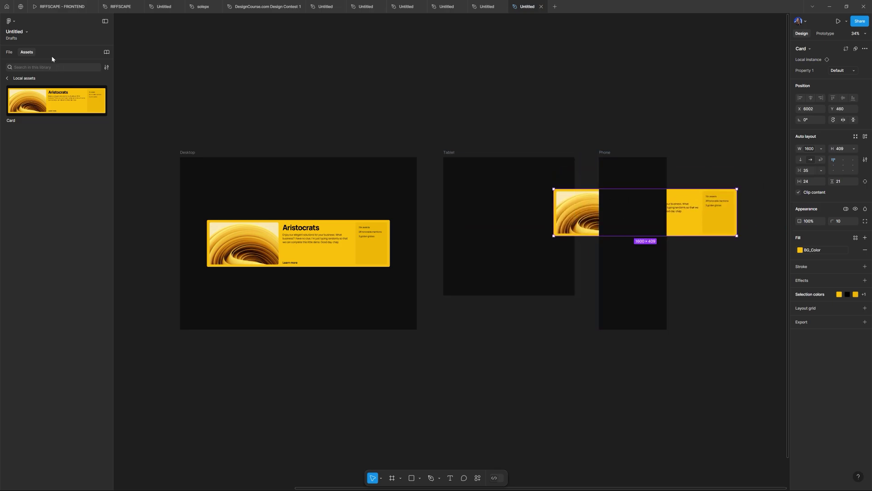
pyautogui.click(9, 51)
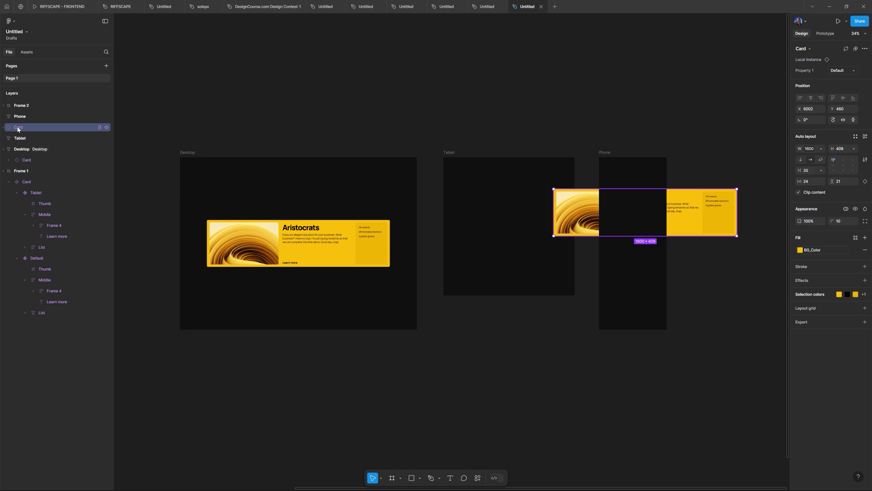
pyautogui.moveTo(18, 121); pyautogui.dragTo(18, 118)
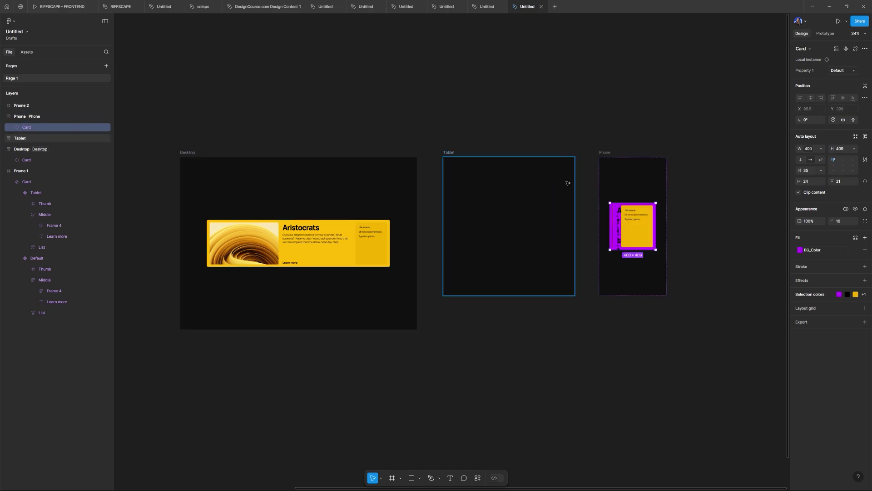
pyautogui.click(841, 71)
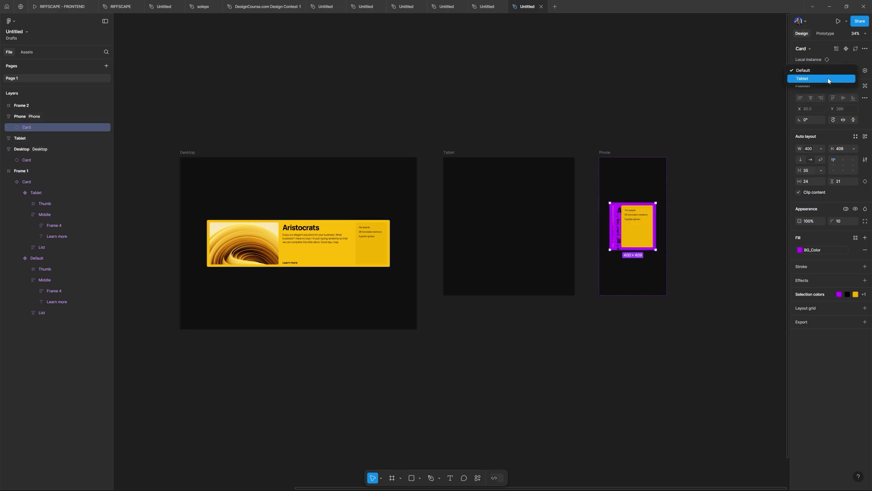
pyautogui.click(841, 78)
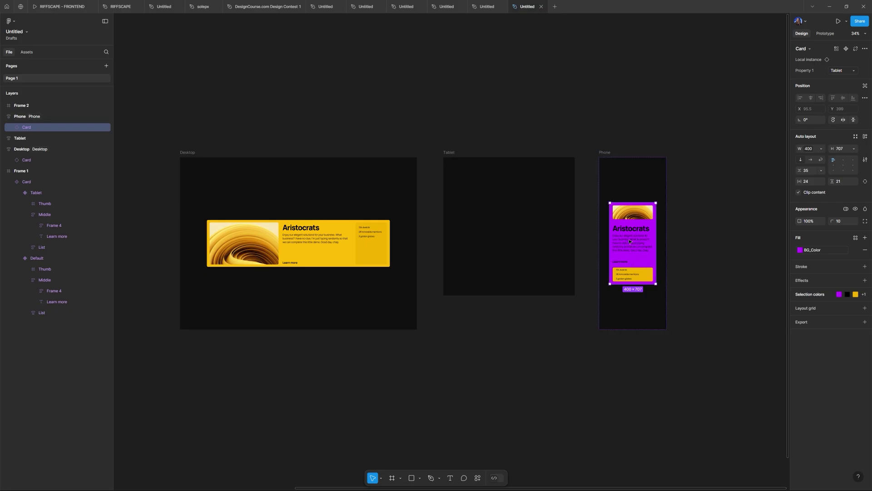